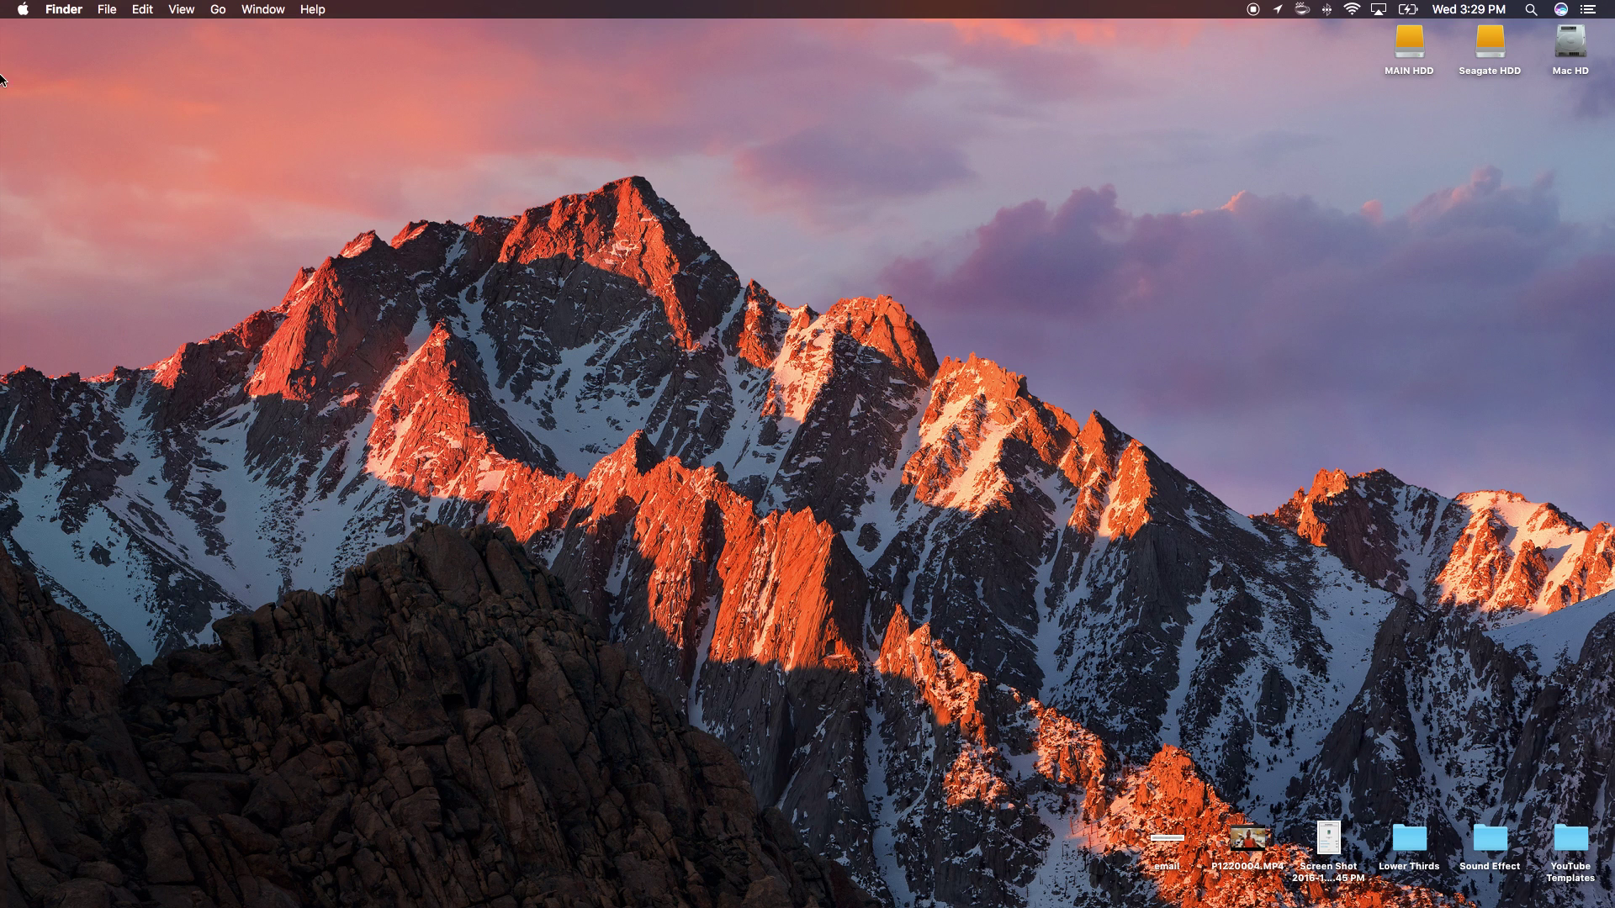
- Check this Mac's system details in About This Mac, then close the window
click(15, 8)
click(38, 27)
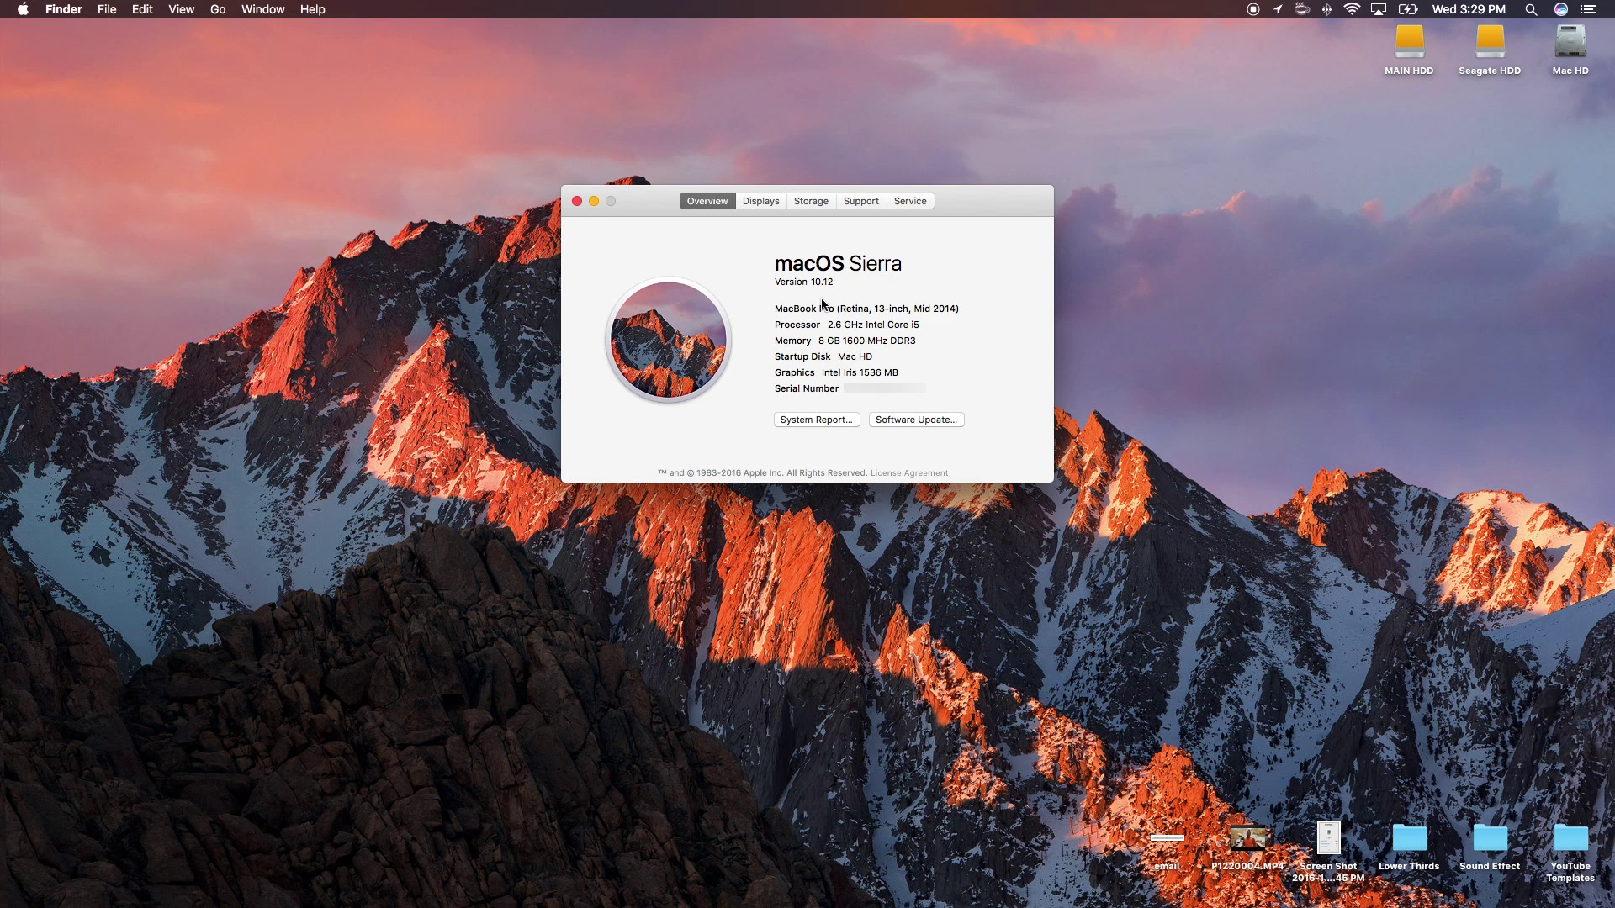
click(577, 201)
- Maximize Chrome, search for kodi, and open the Kodi downloads page for the Mac installer
click(881, 663)
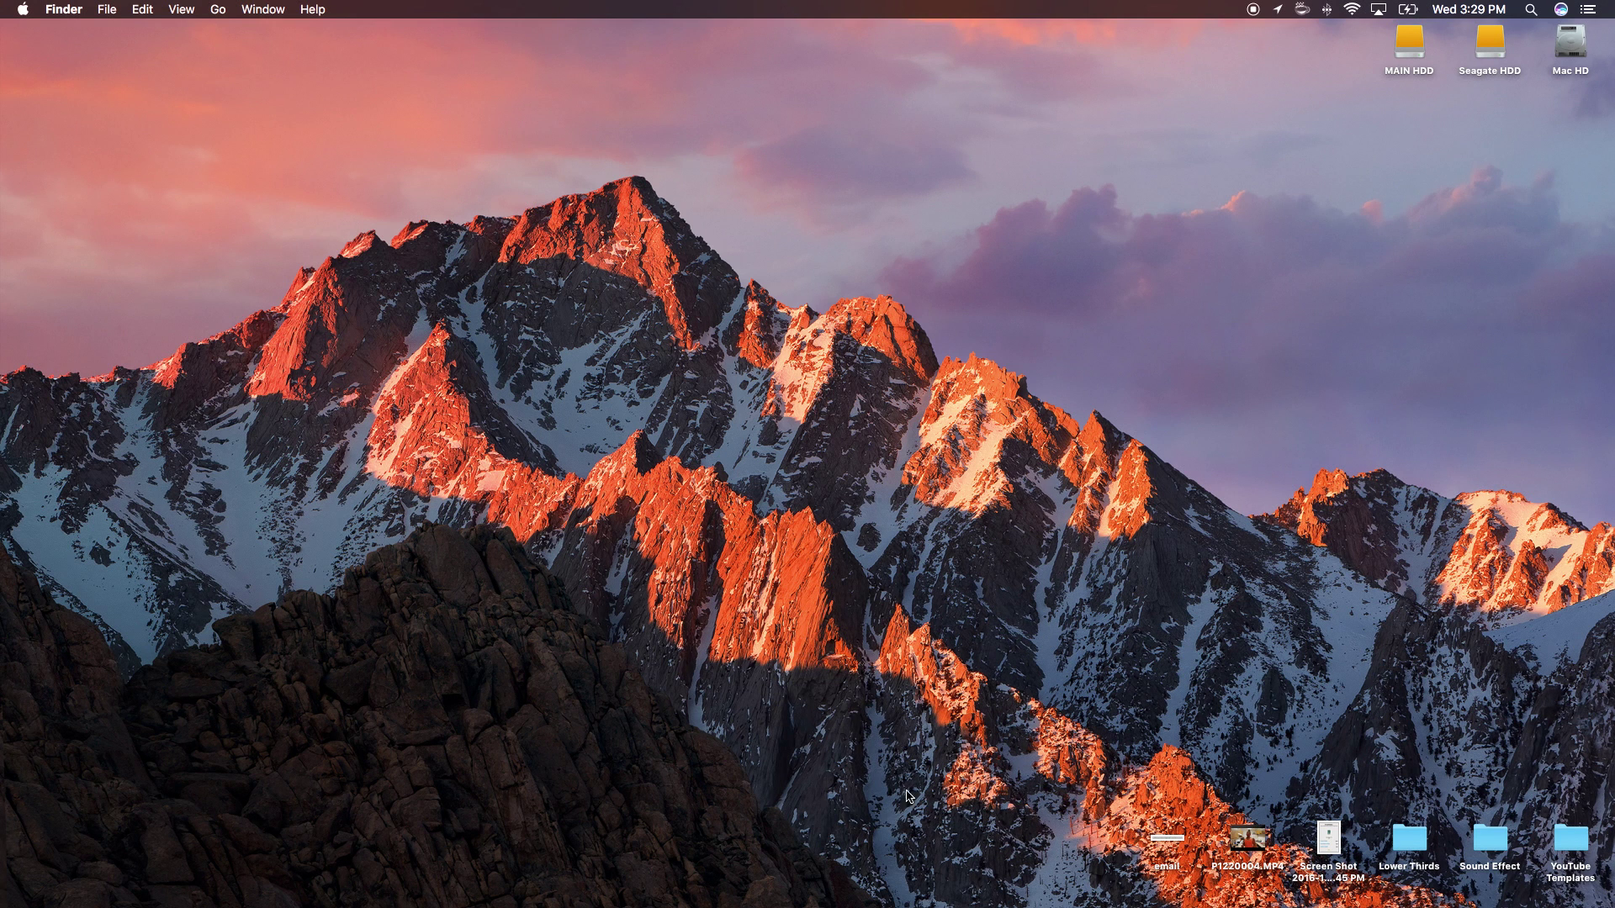
double_click(1071, 302)
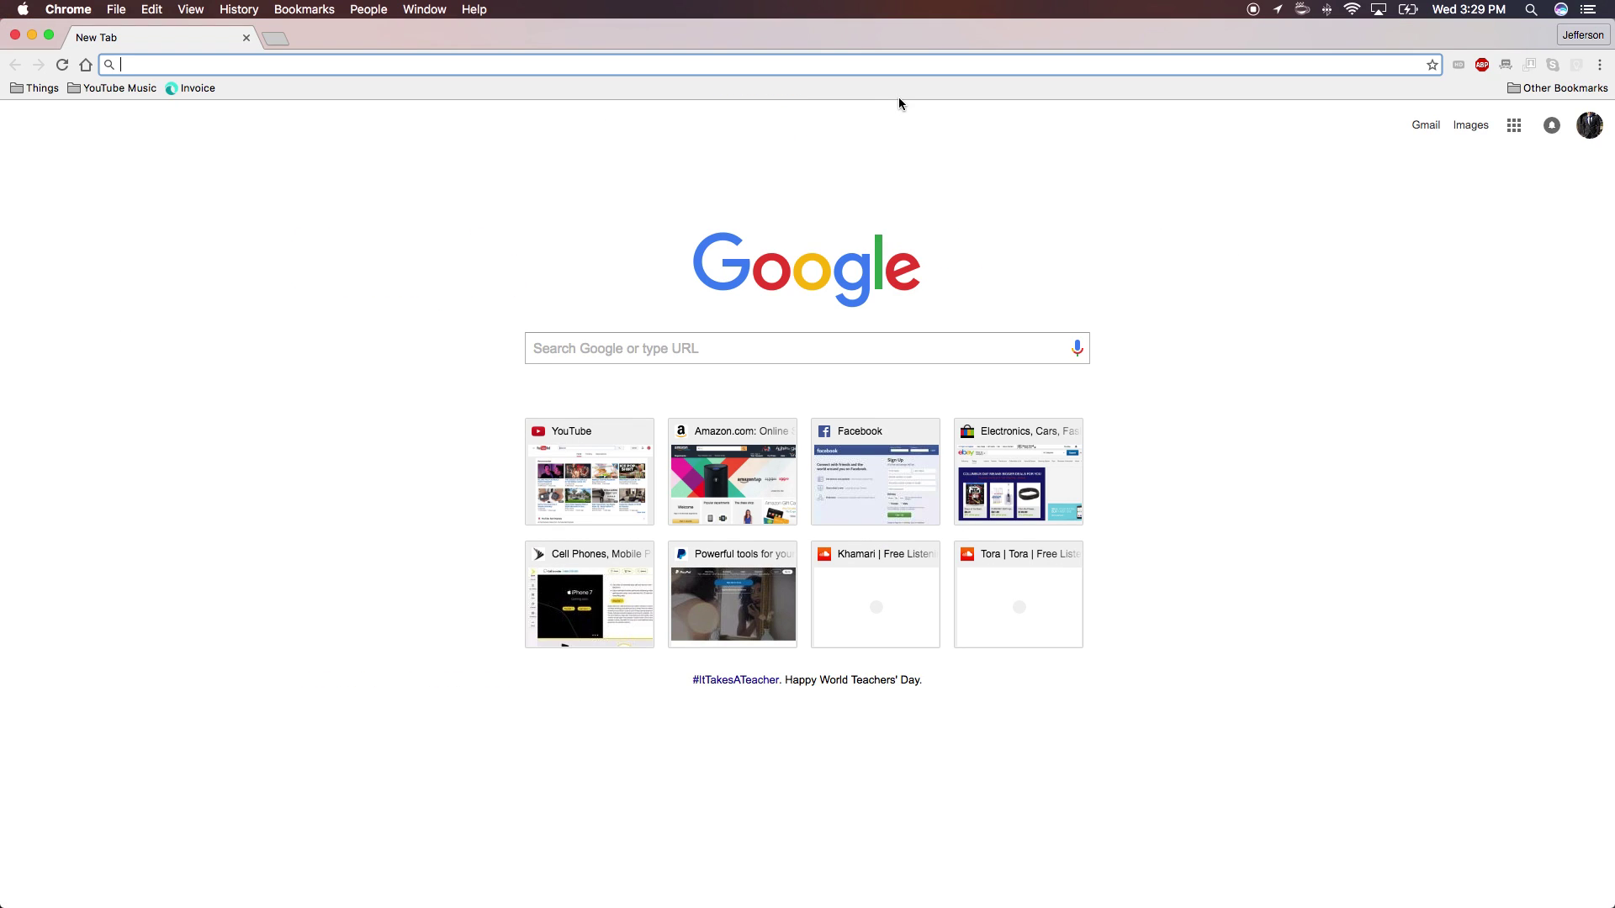
text(kodi)
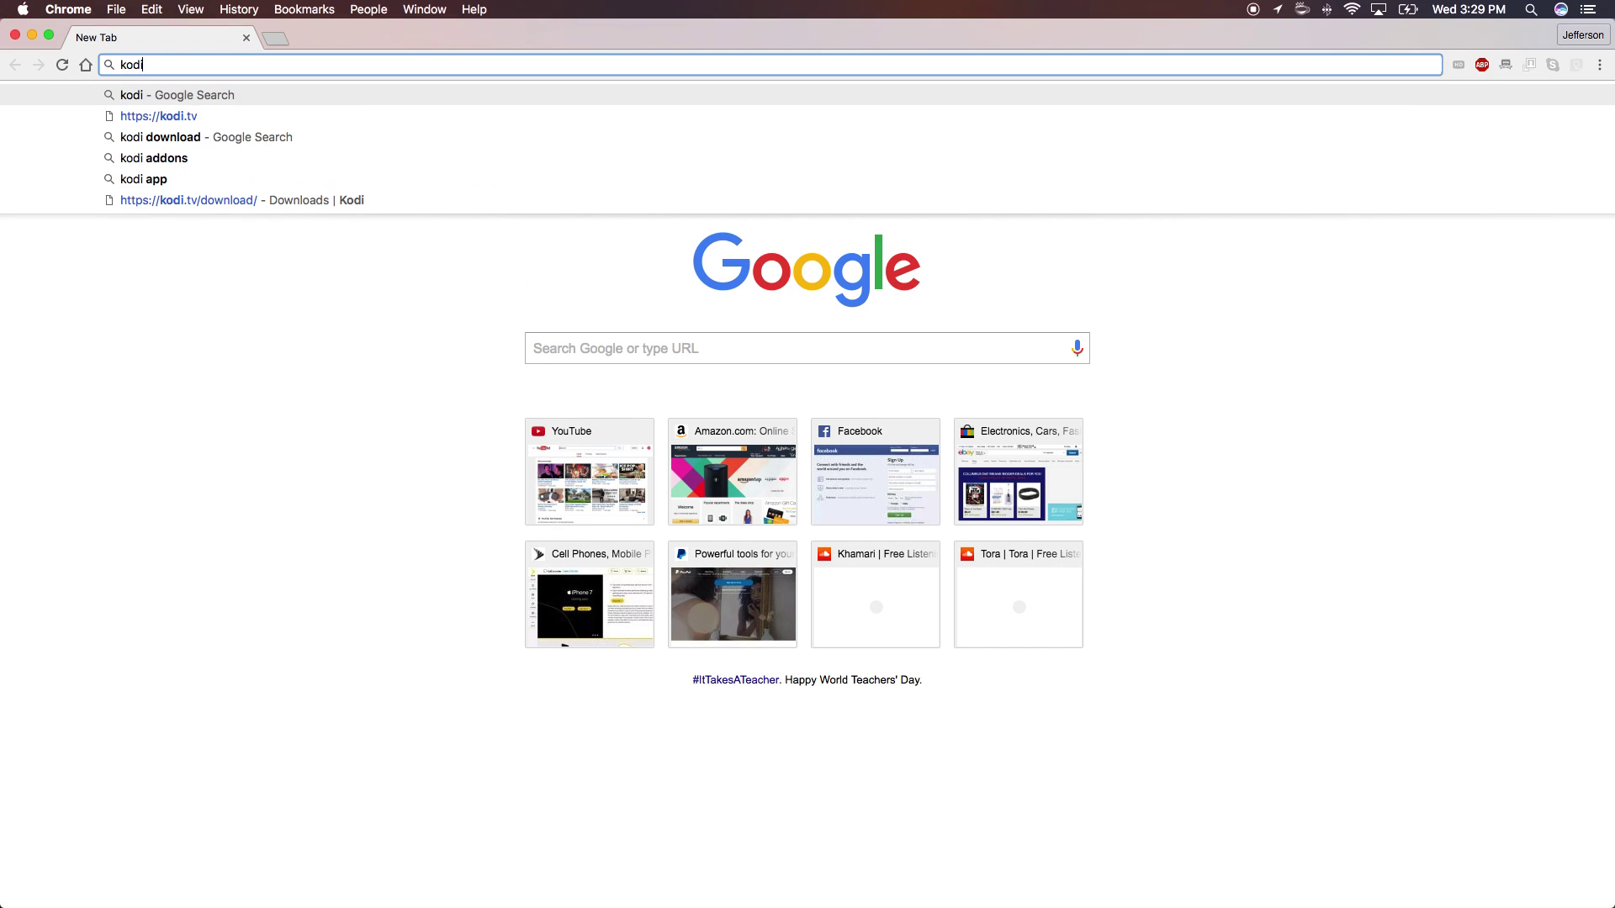
key(Return)
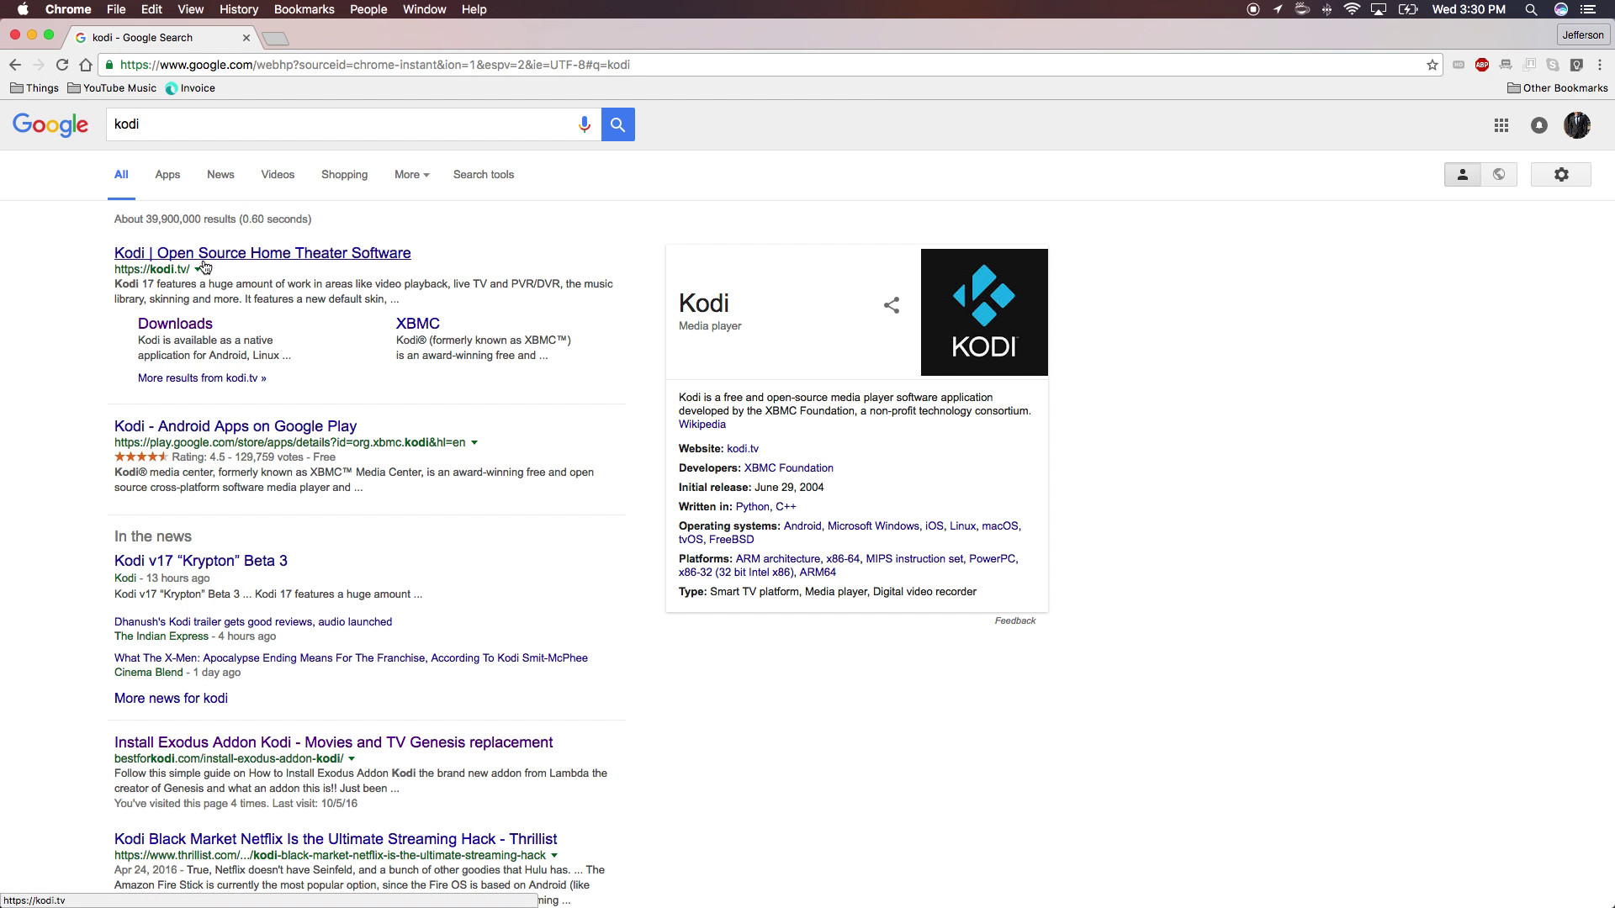
click(175, 326)
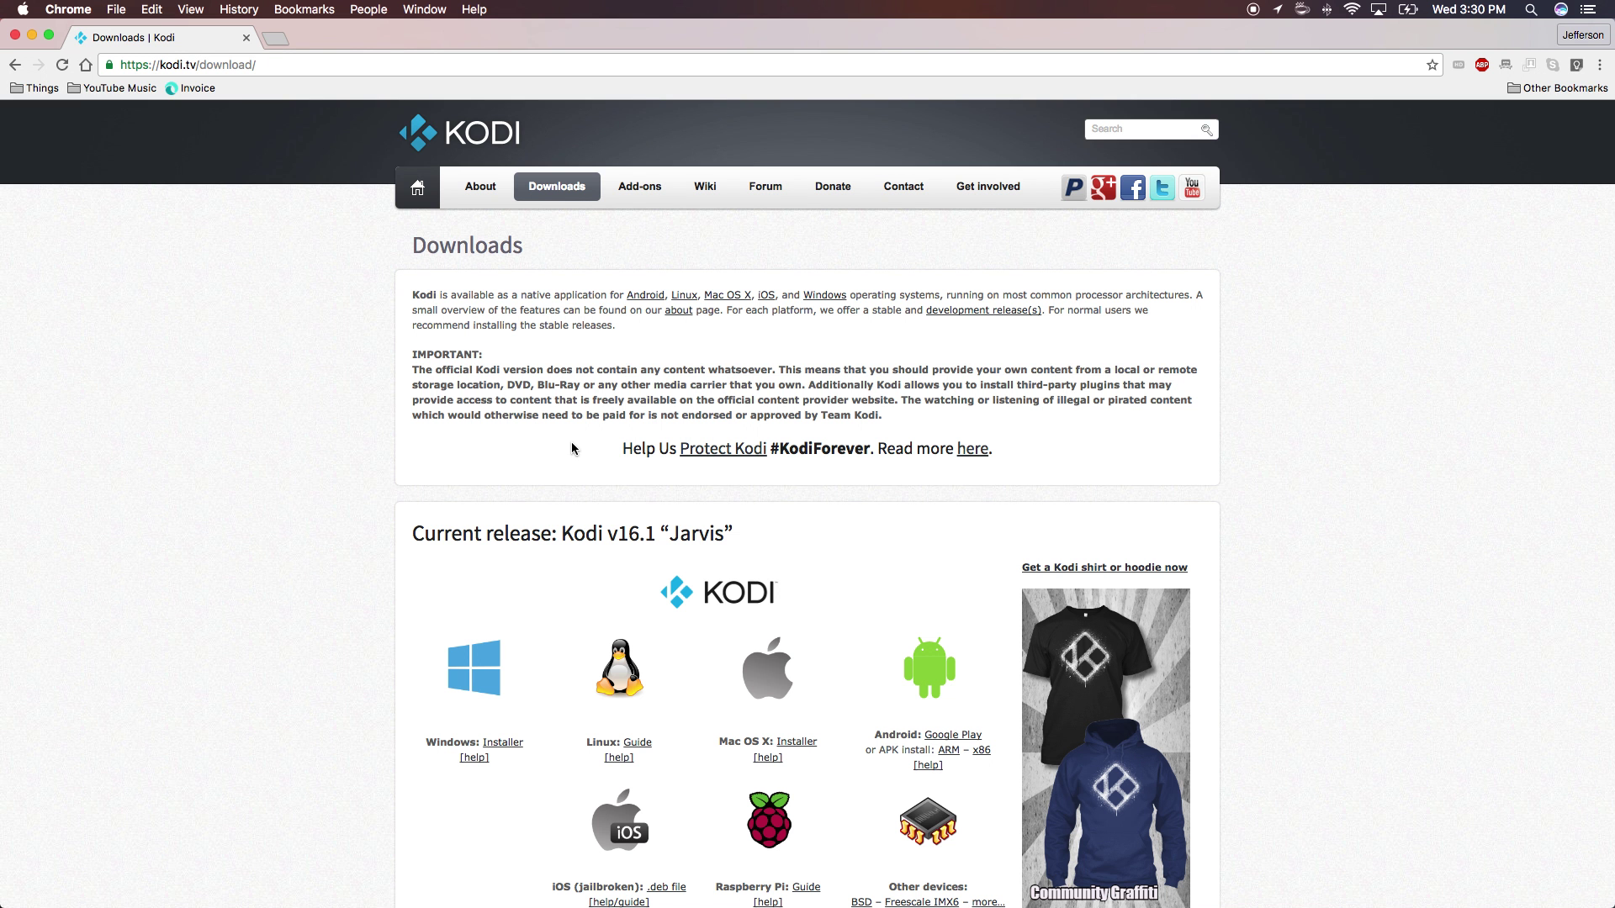
scroll(527, 470, down, 5)
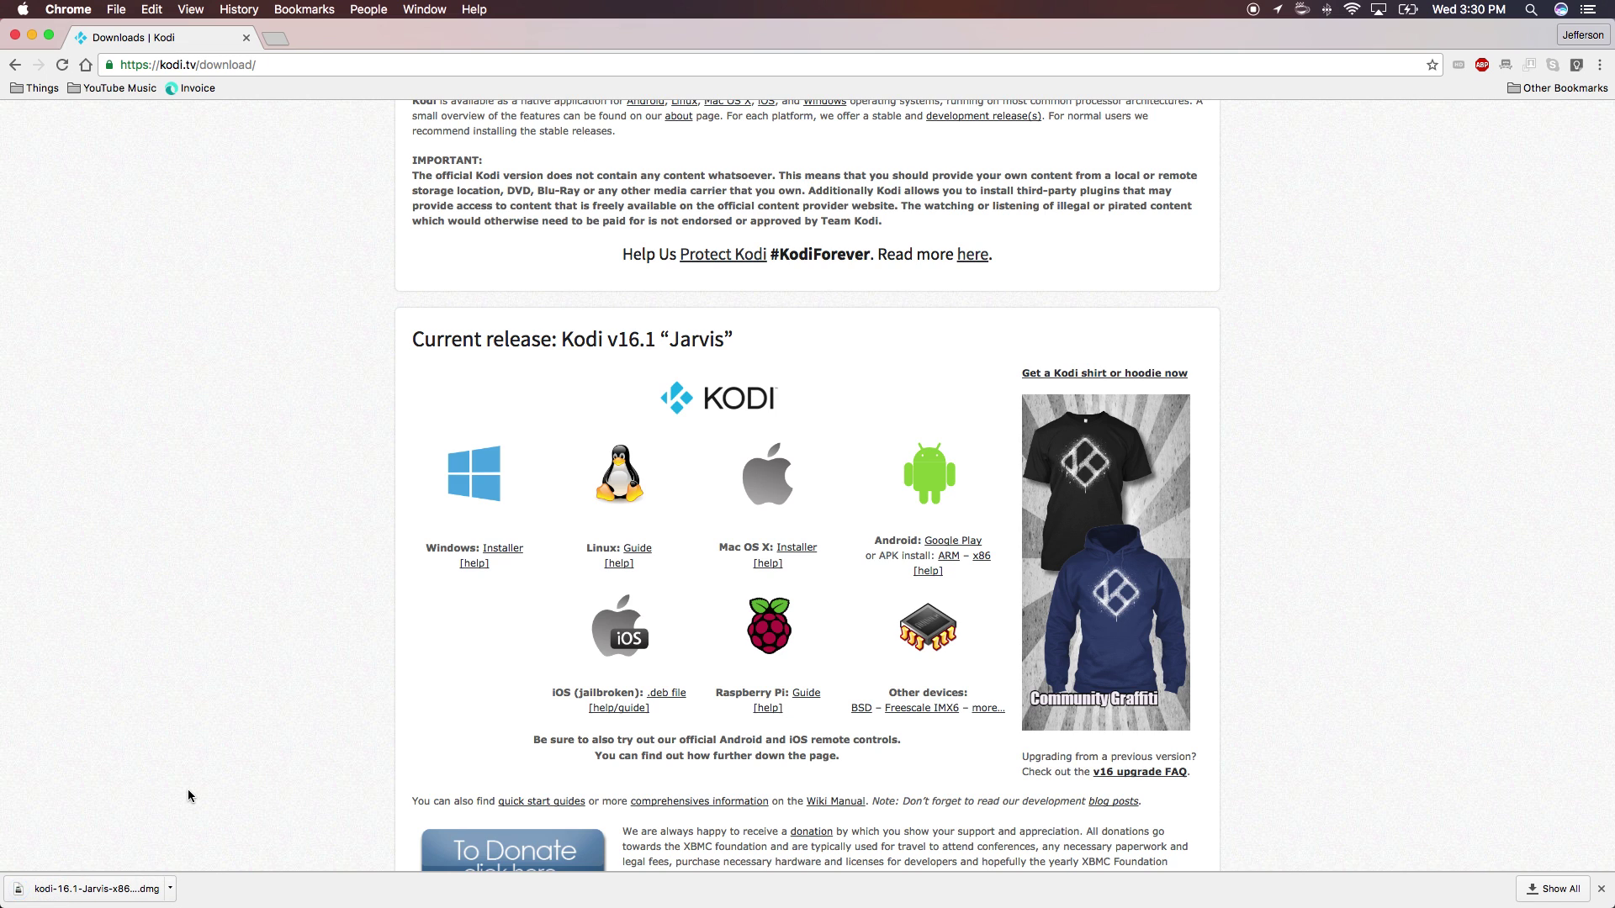
- Open the downloaded kodi-16.1-Jarvis-x86_64.dmg, close Chrome, and drag Kodi into Applications
click(38, 883)
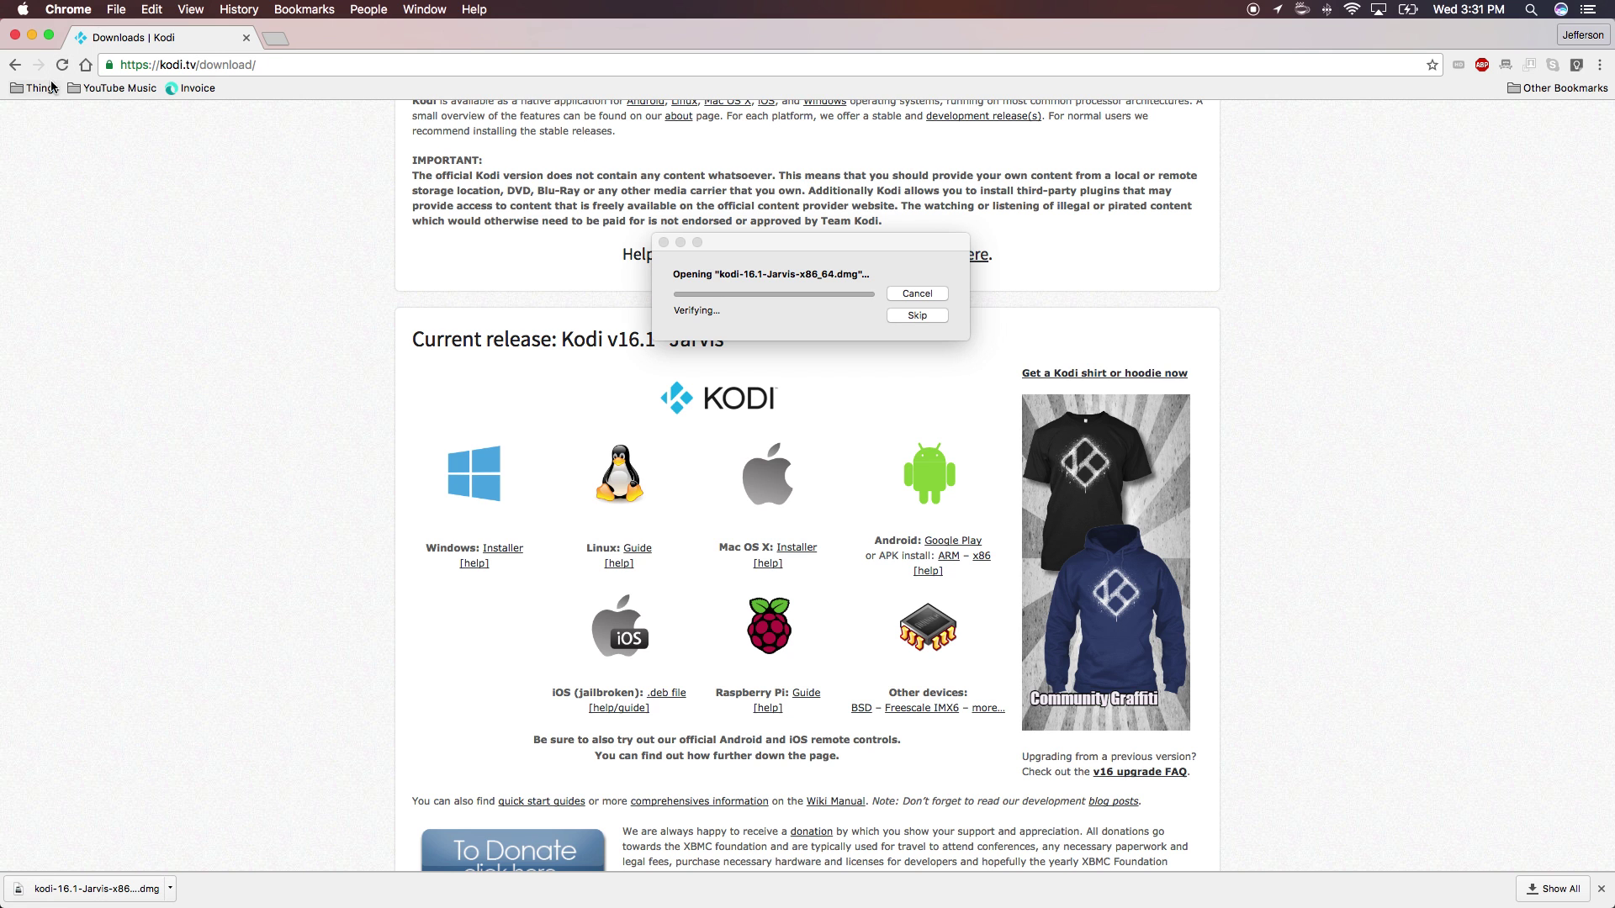
click(16, 36)
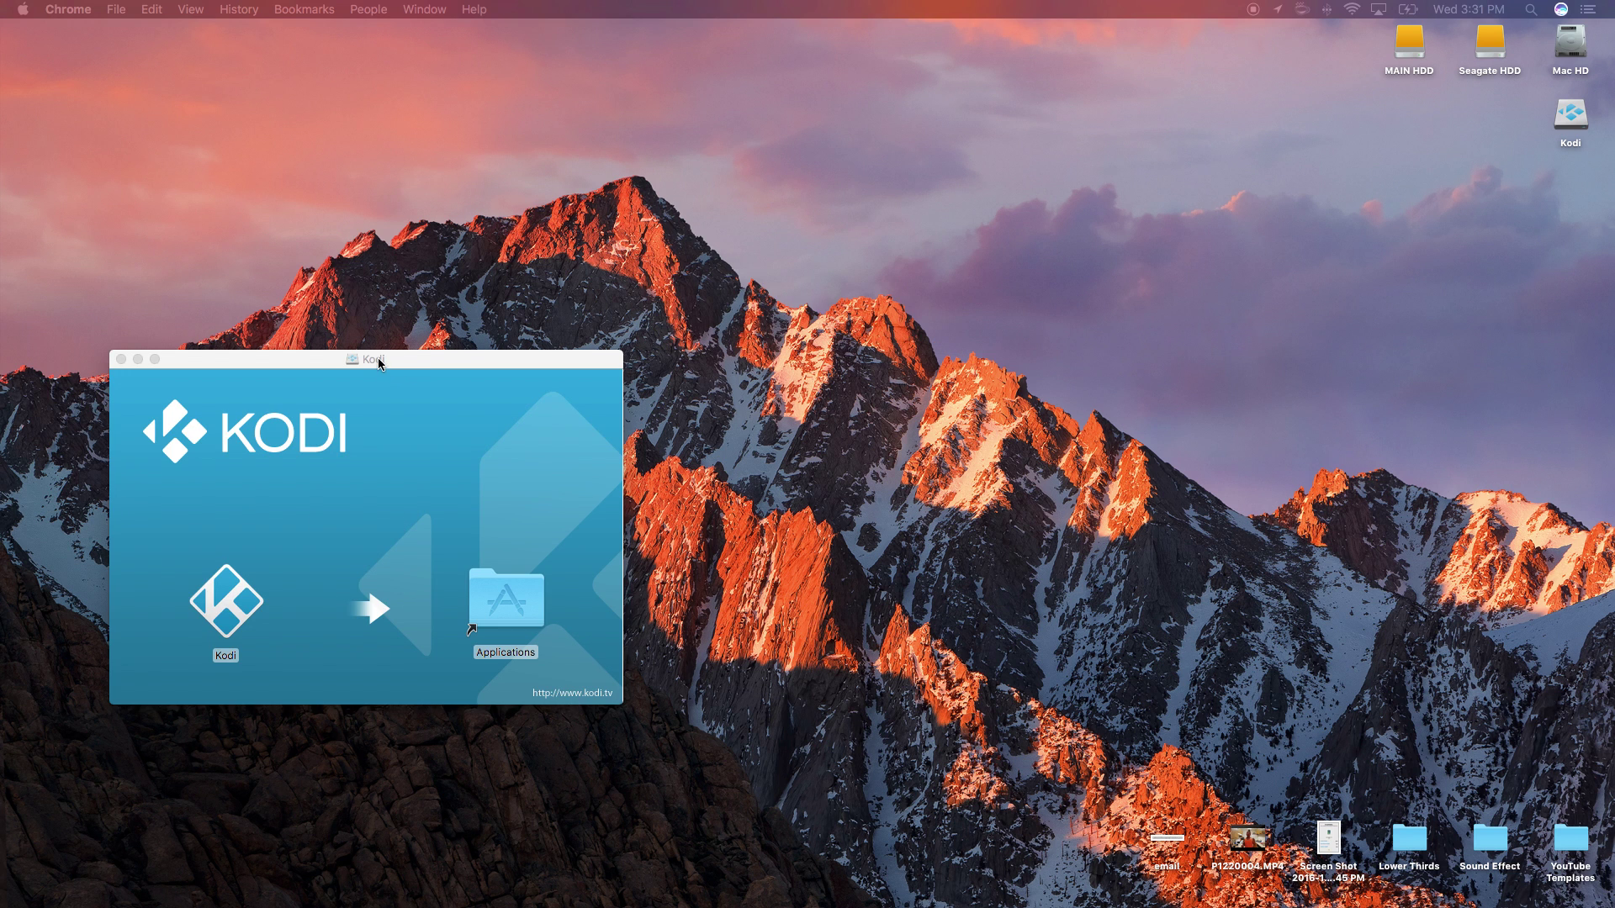
drag(370, 362, 930, 256)
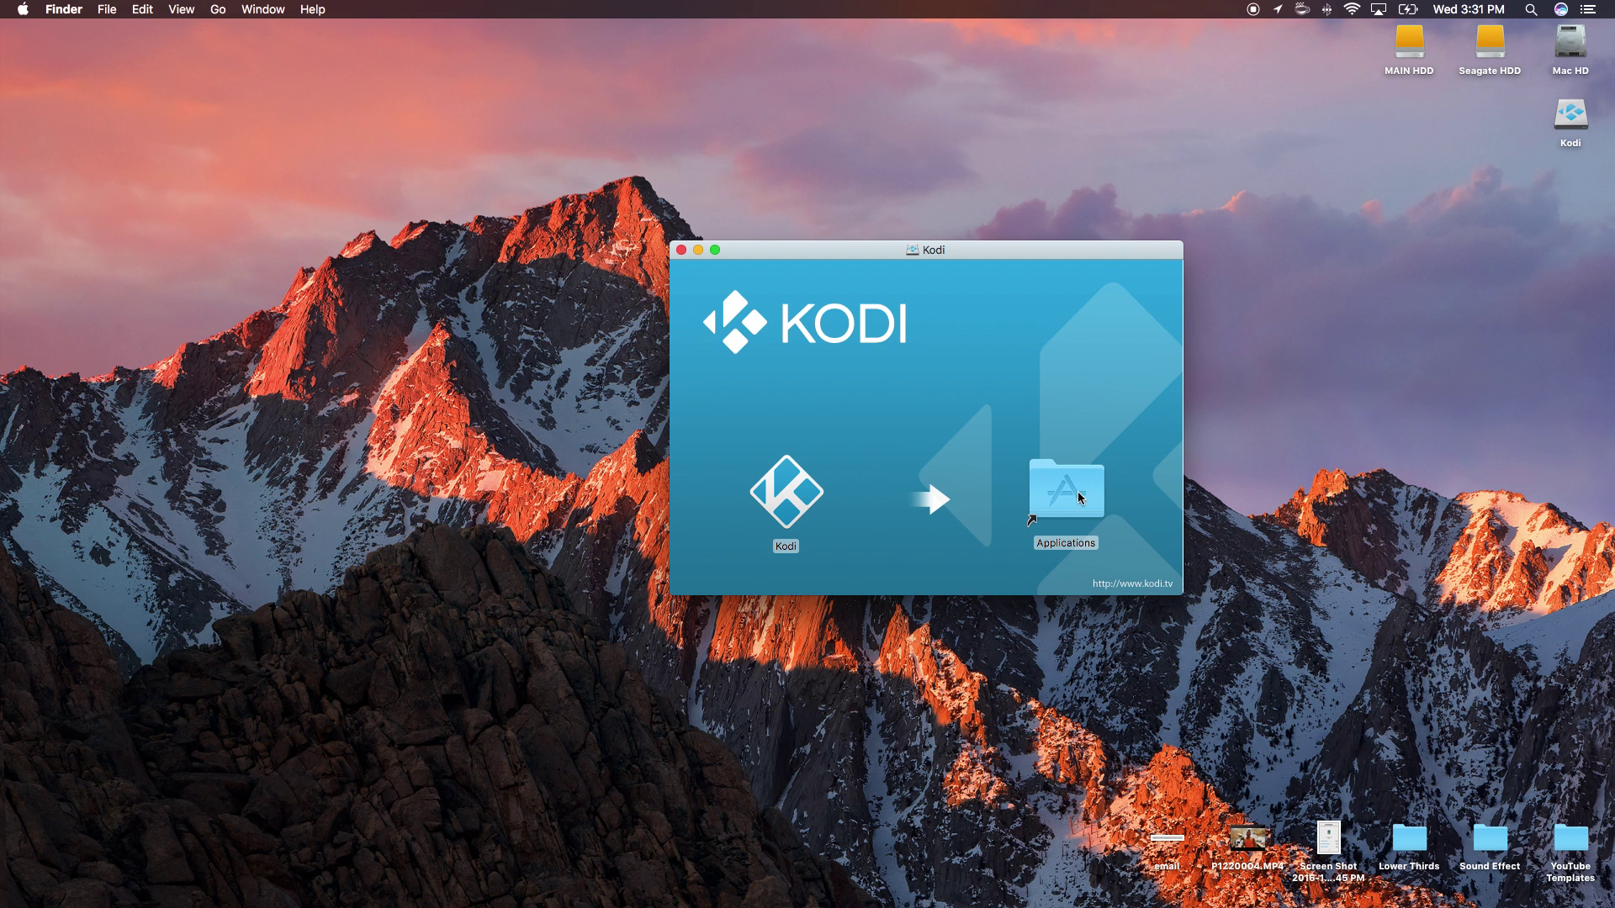
drag(818, 501, 1085, 498)
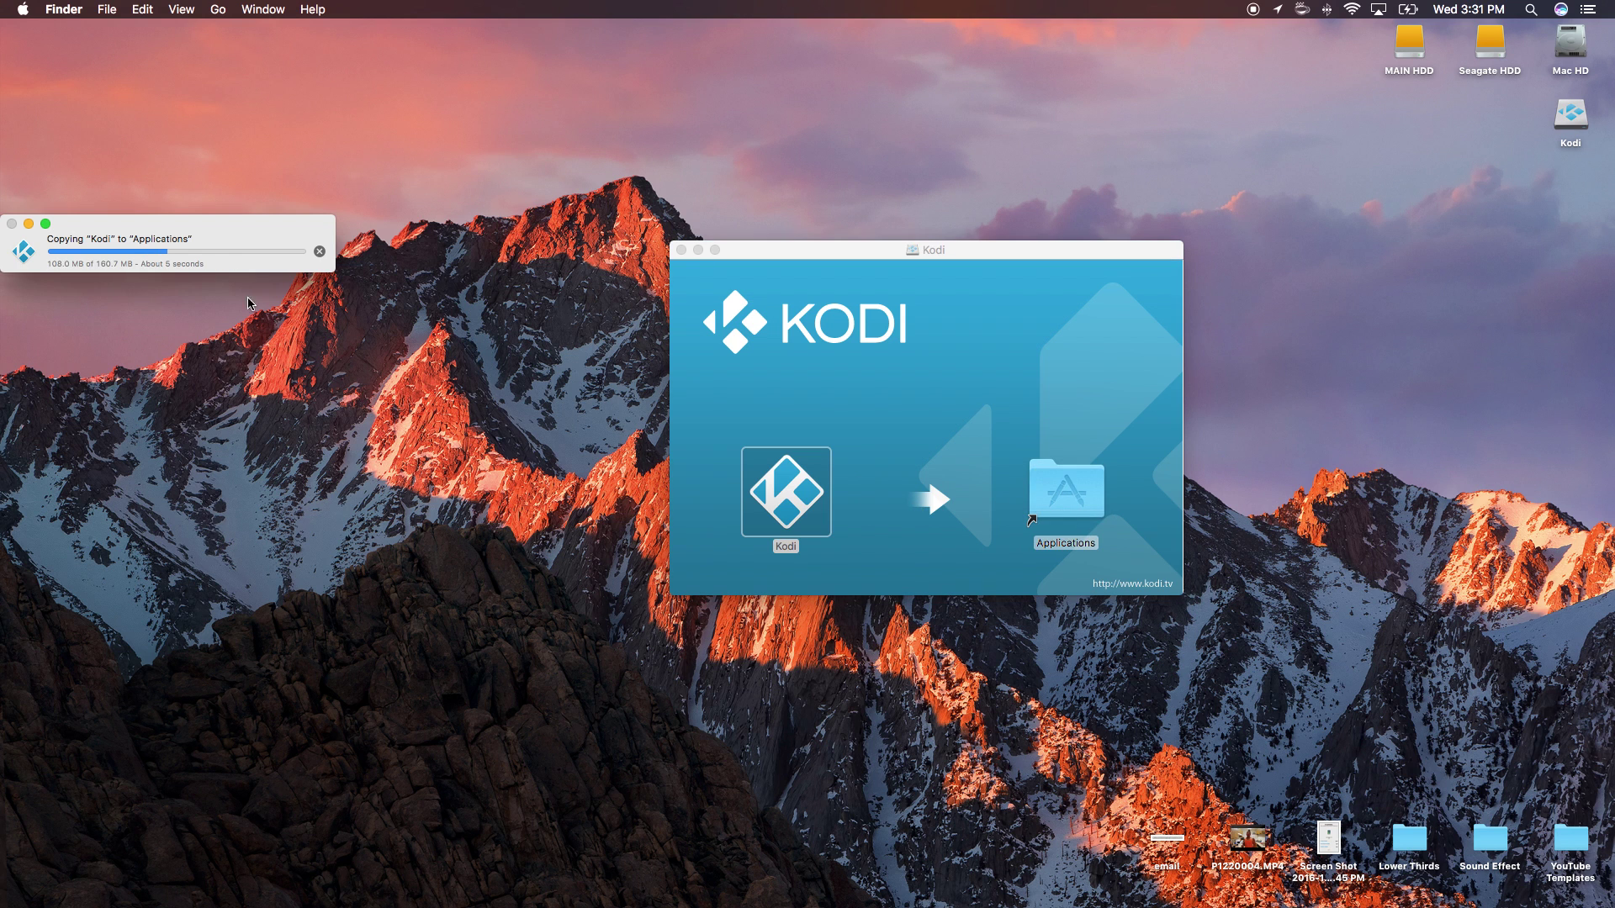
drag(221, 234, 1092, 194)
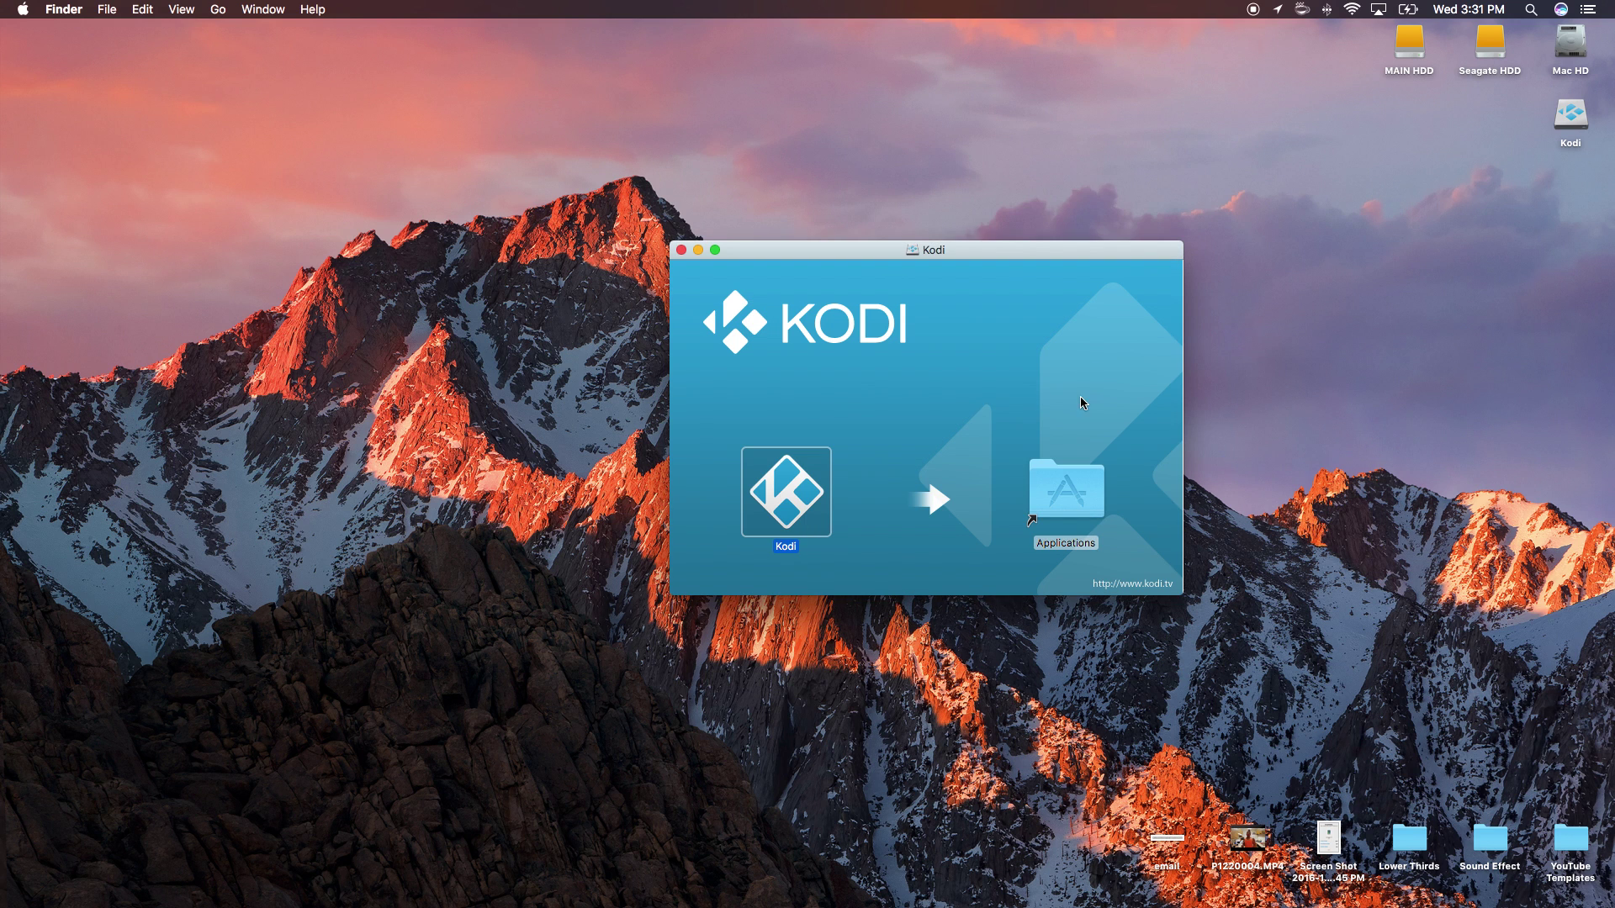
- Launch Kodi from Applications via right-click Open, accepting the downloaded-from-internet warning
double_click(1060, 497)
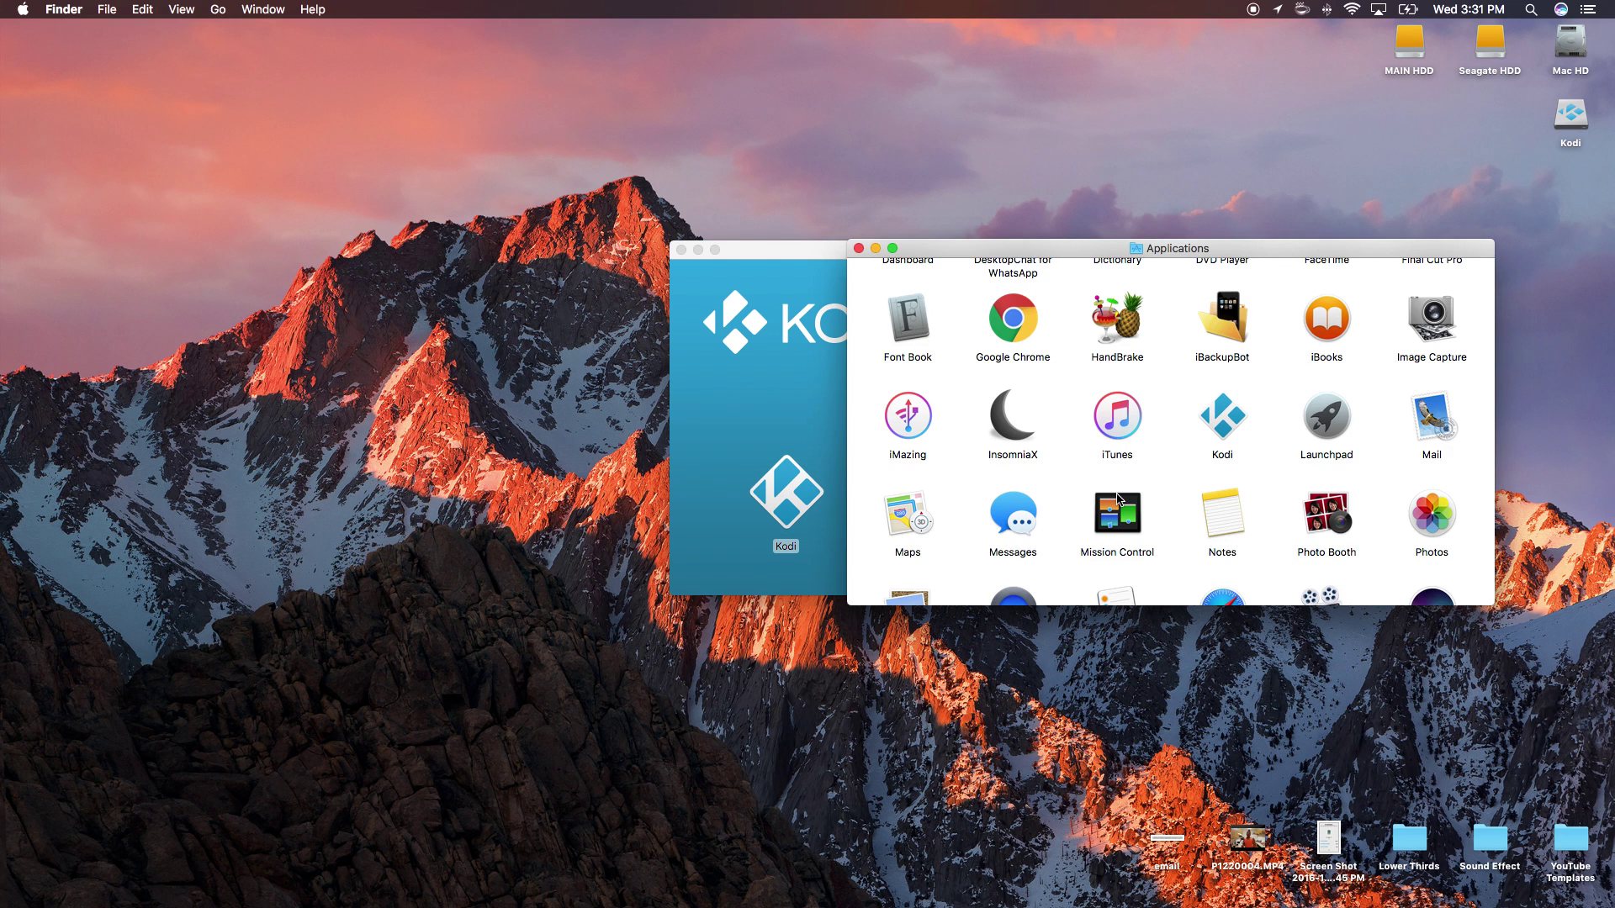
right_click(1220, 414)
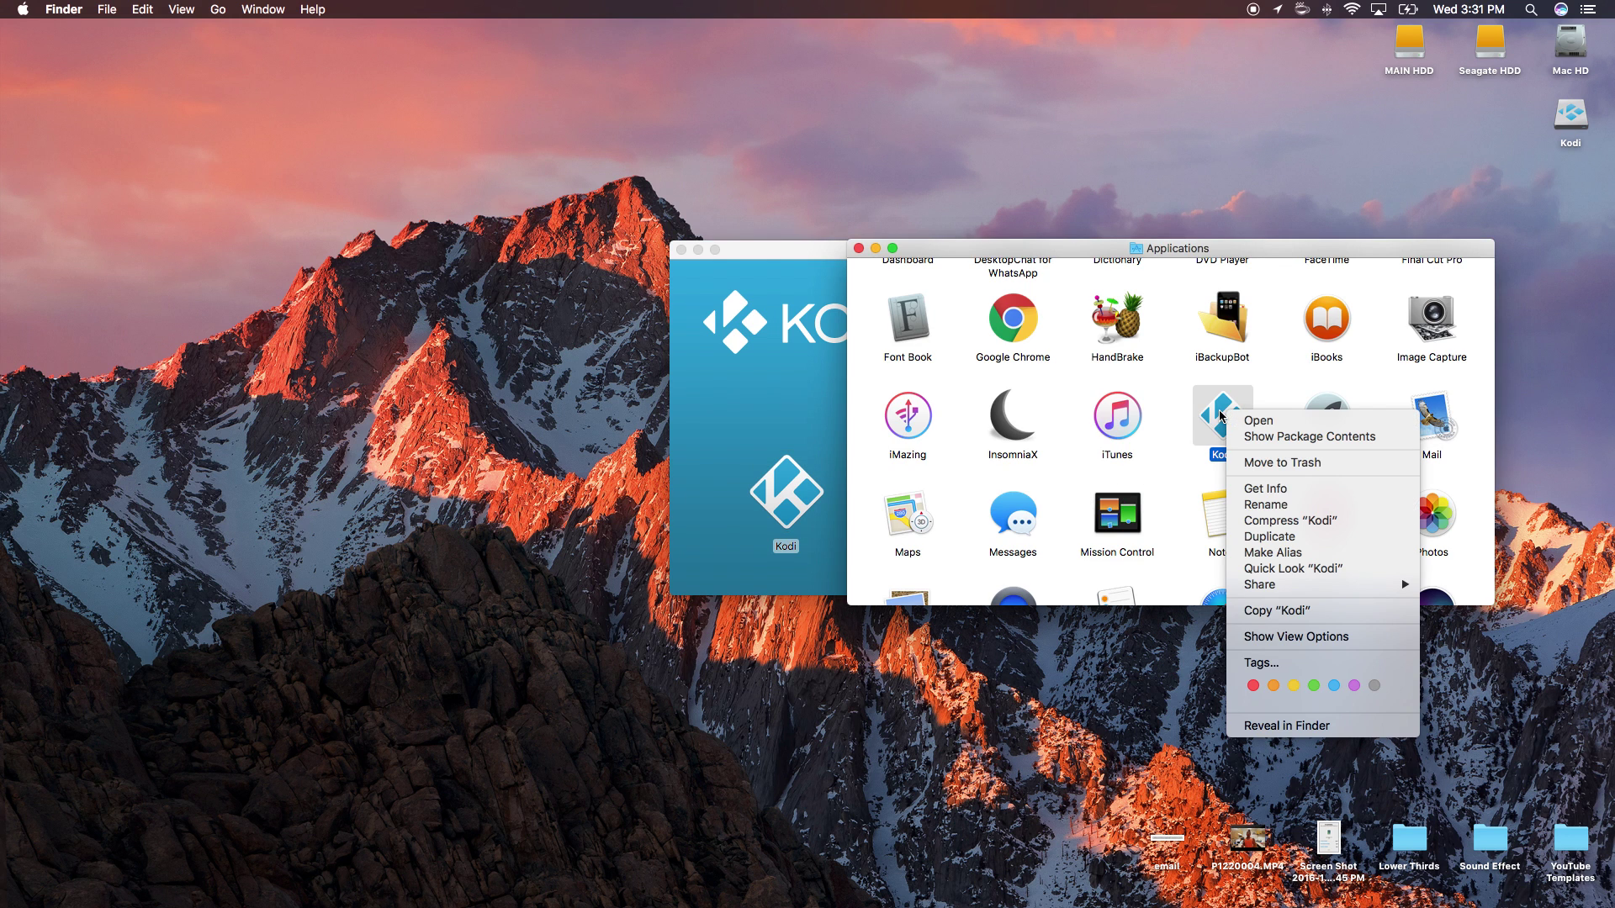
click(1238, 422)
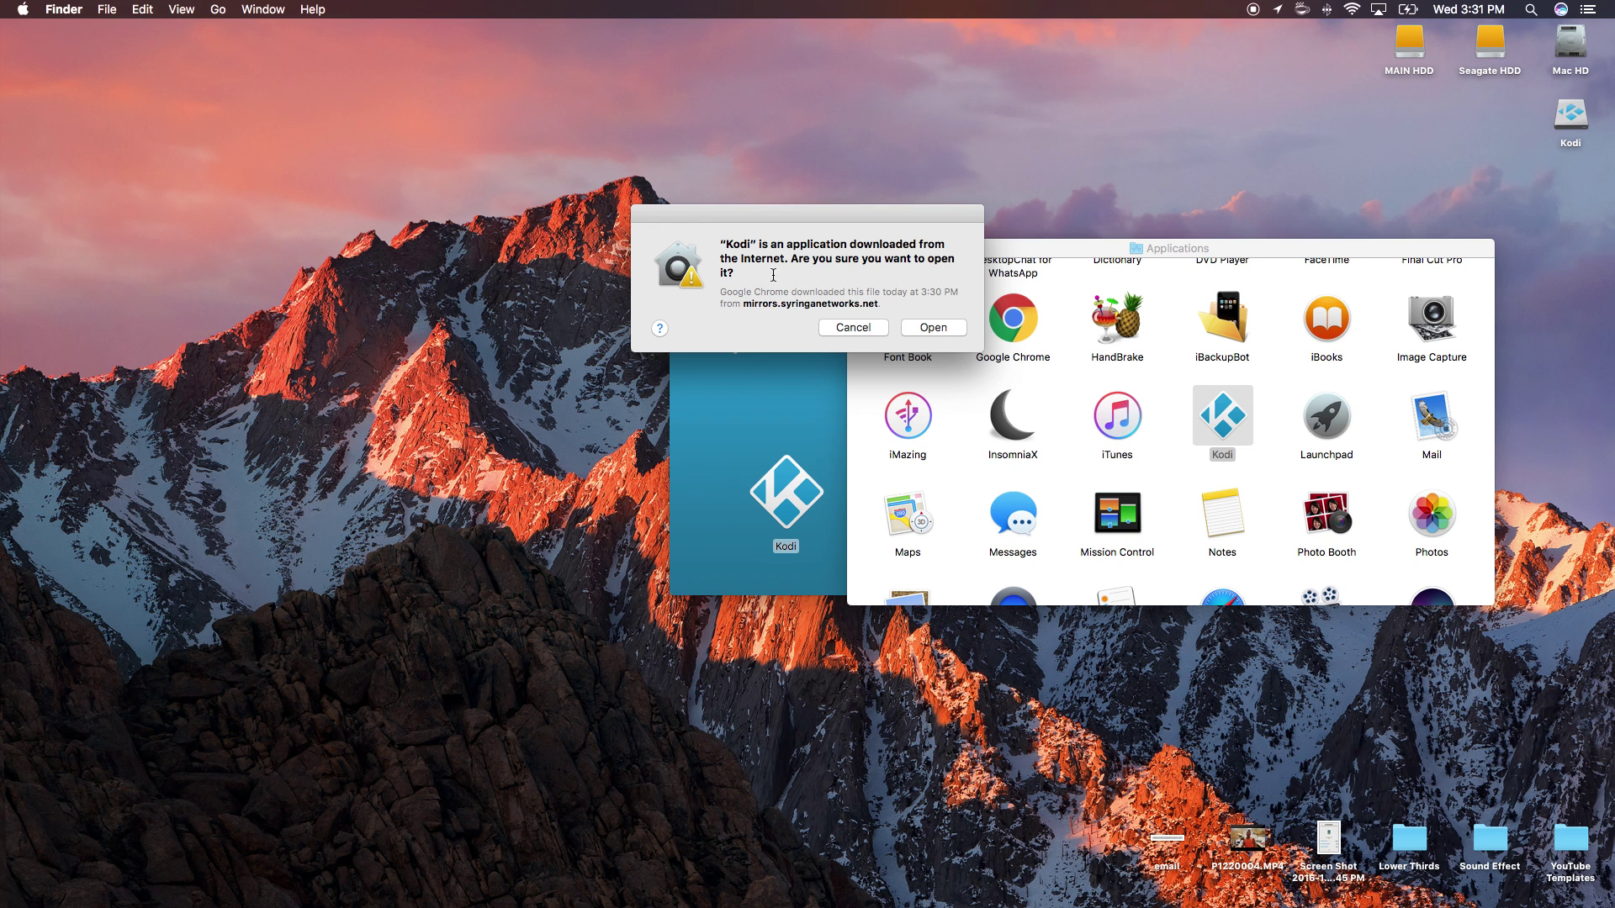
click(932, 329)
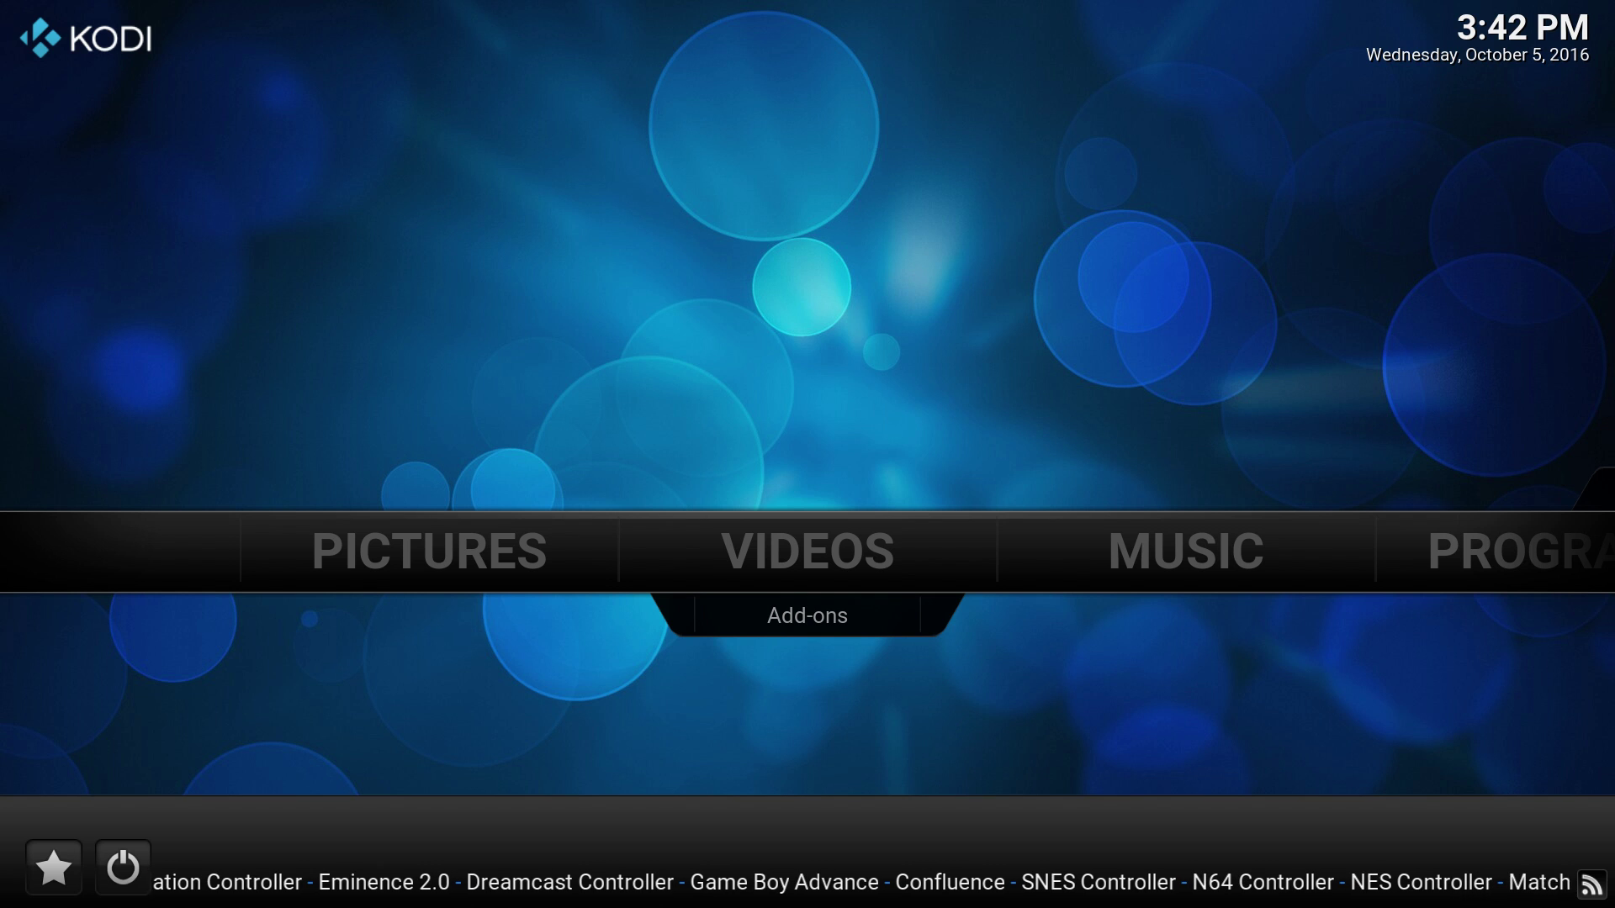
- Move across Kodi's home menu with the arrow keys to SYSTEM, down to Settings
key(Left)
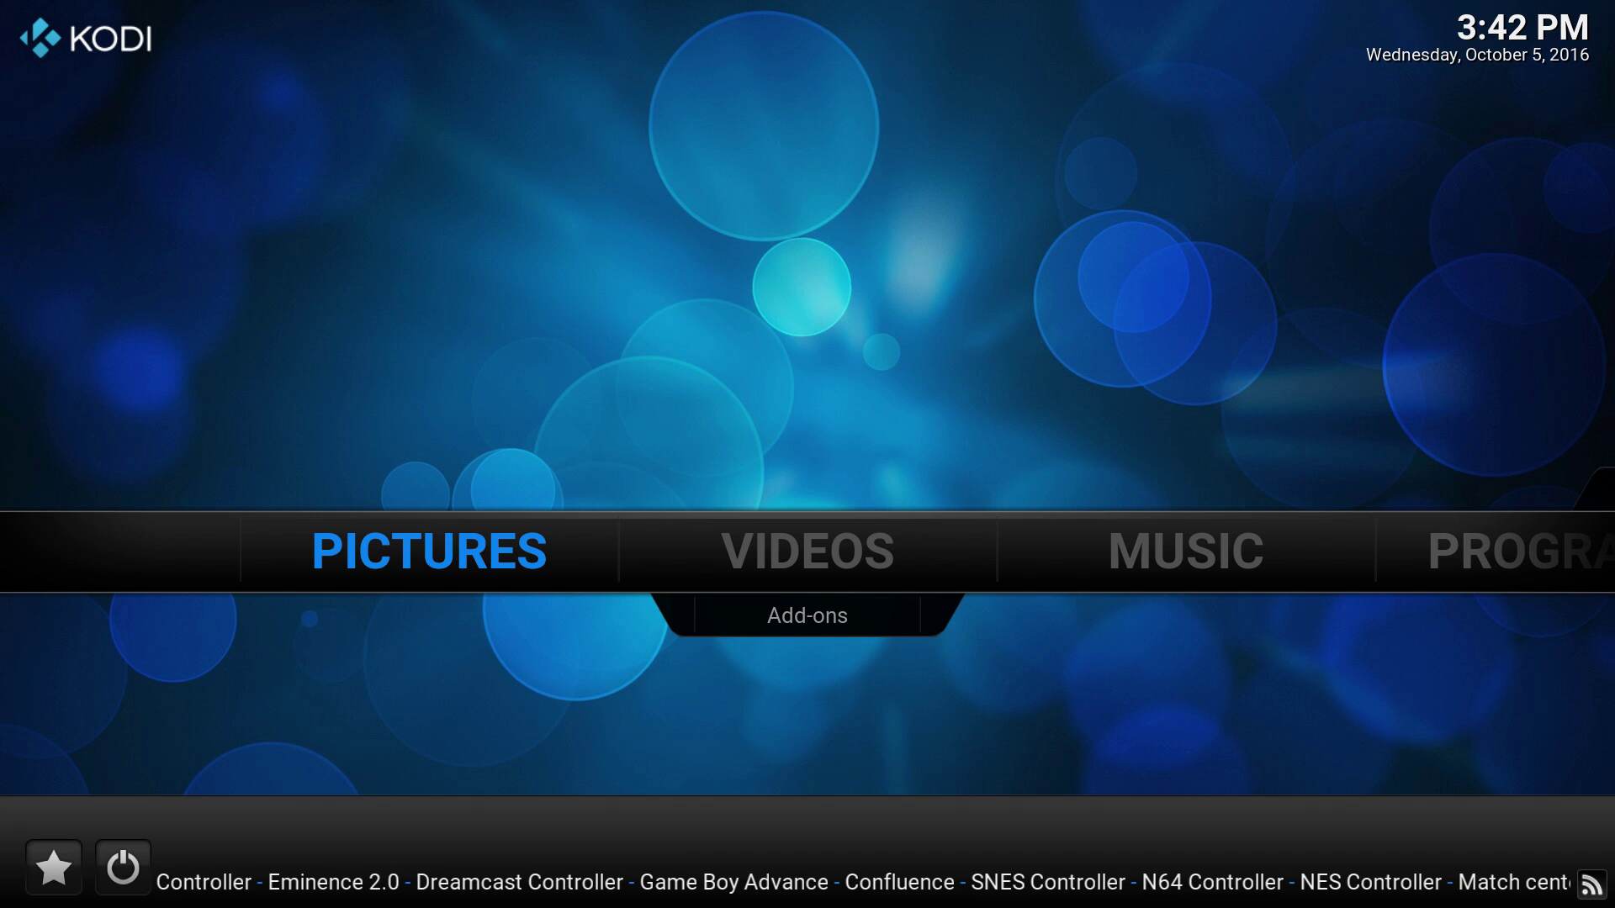
key(Right)
key(Right)
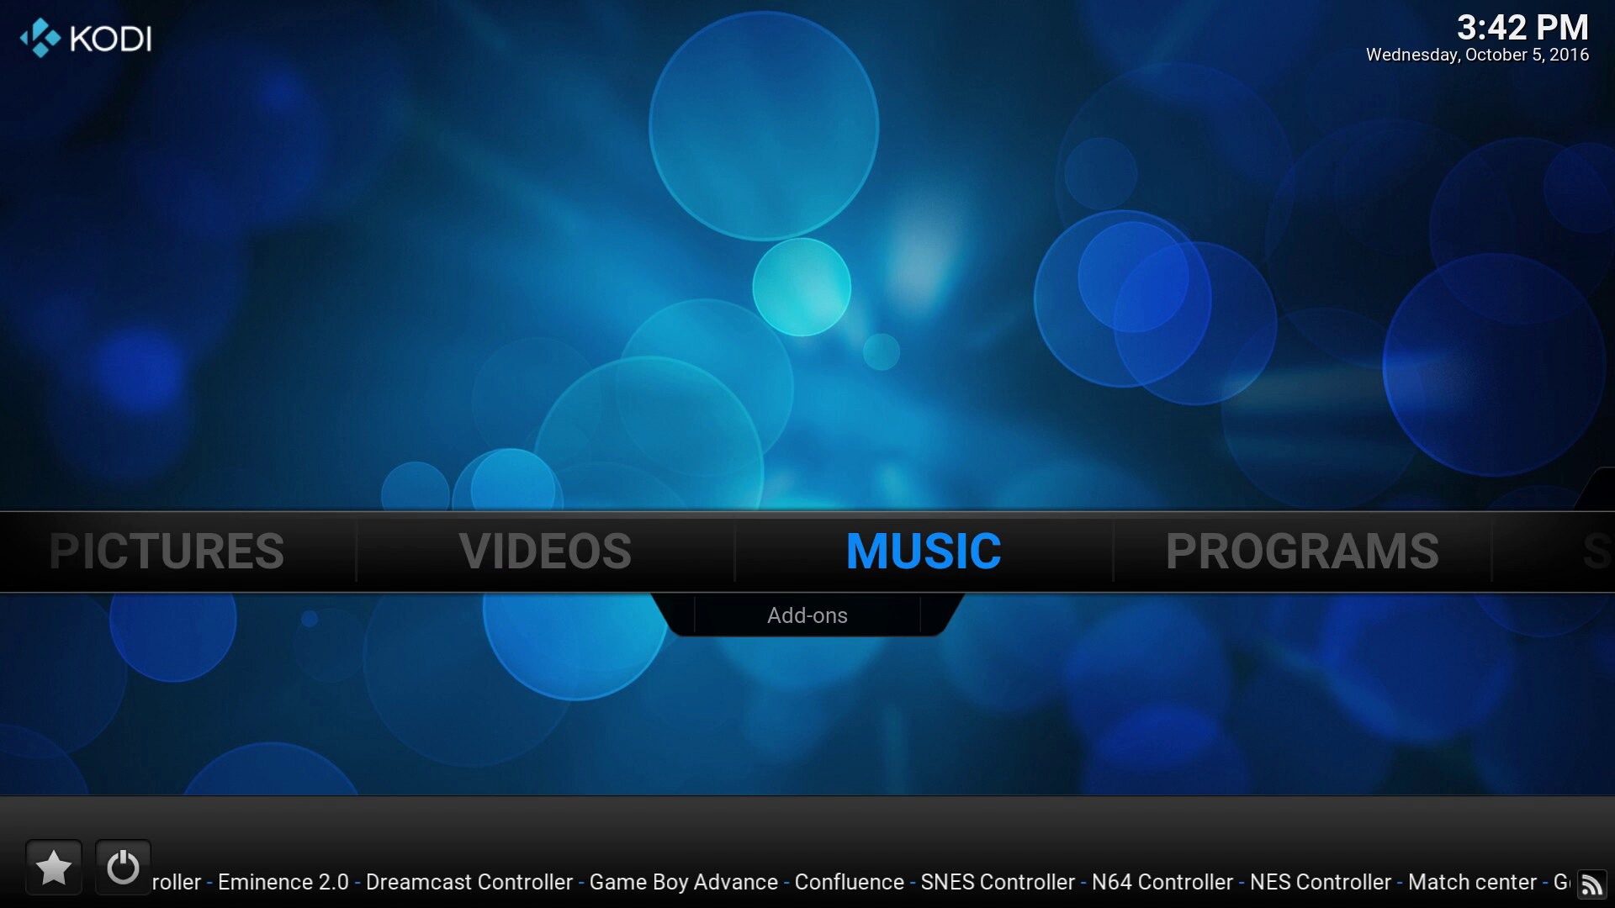
key(Left)
key(Left)
key(Right)
key(Right)
key(Right)
key(Right)
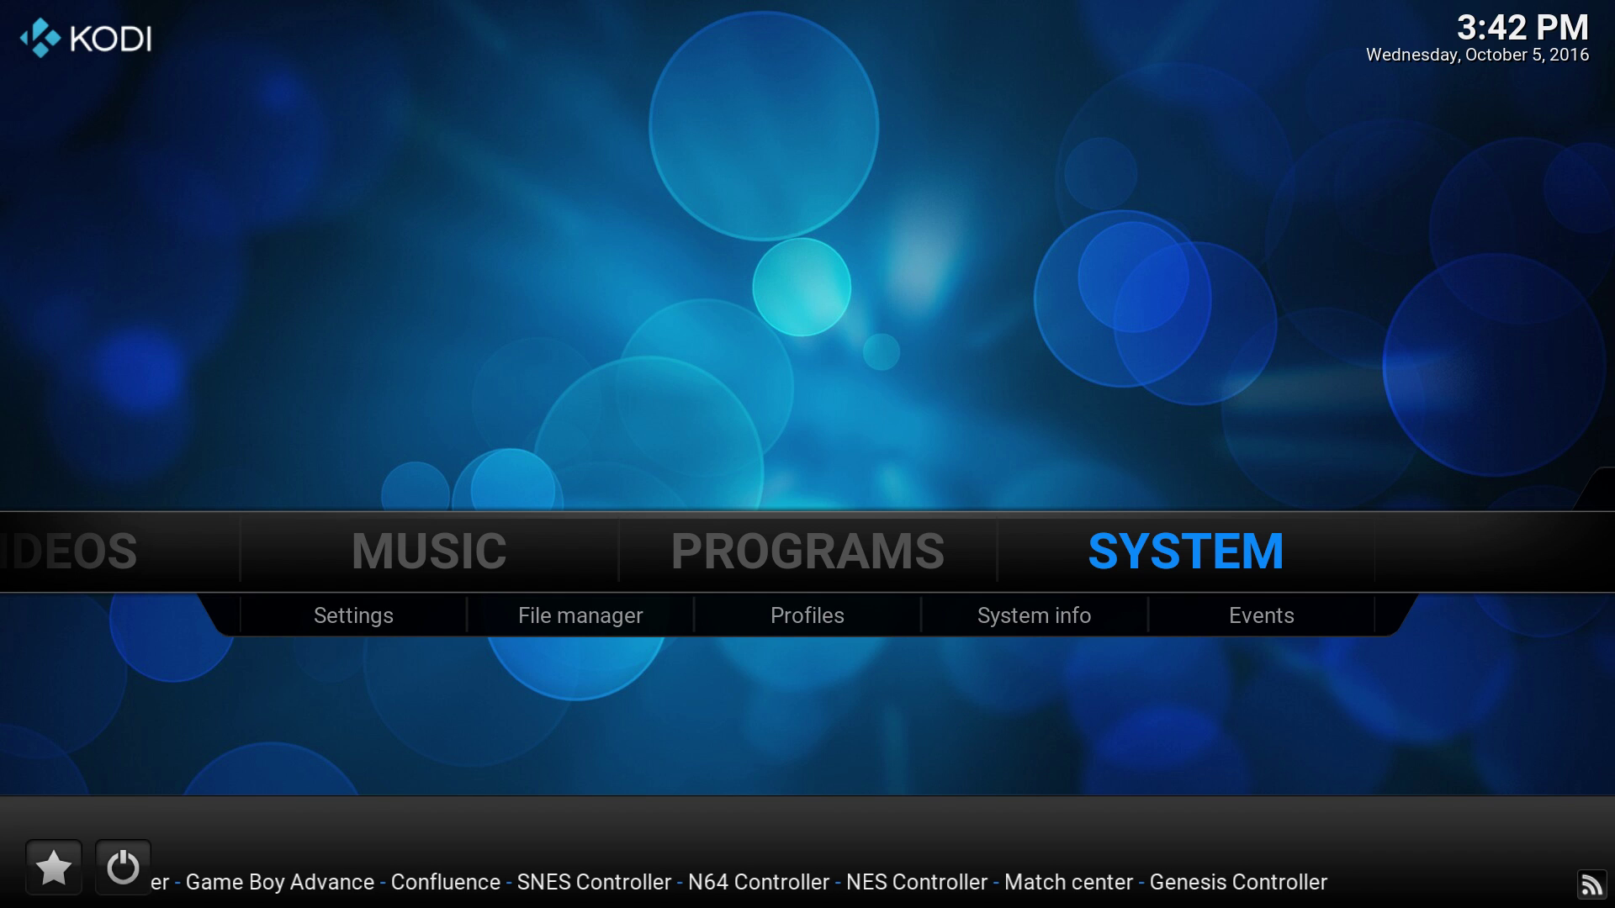
key(Down)
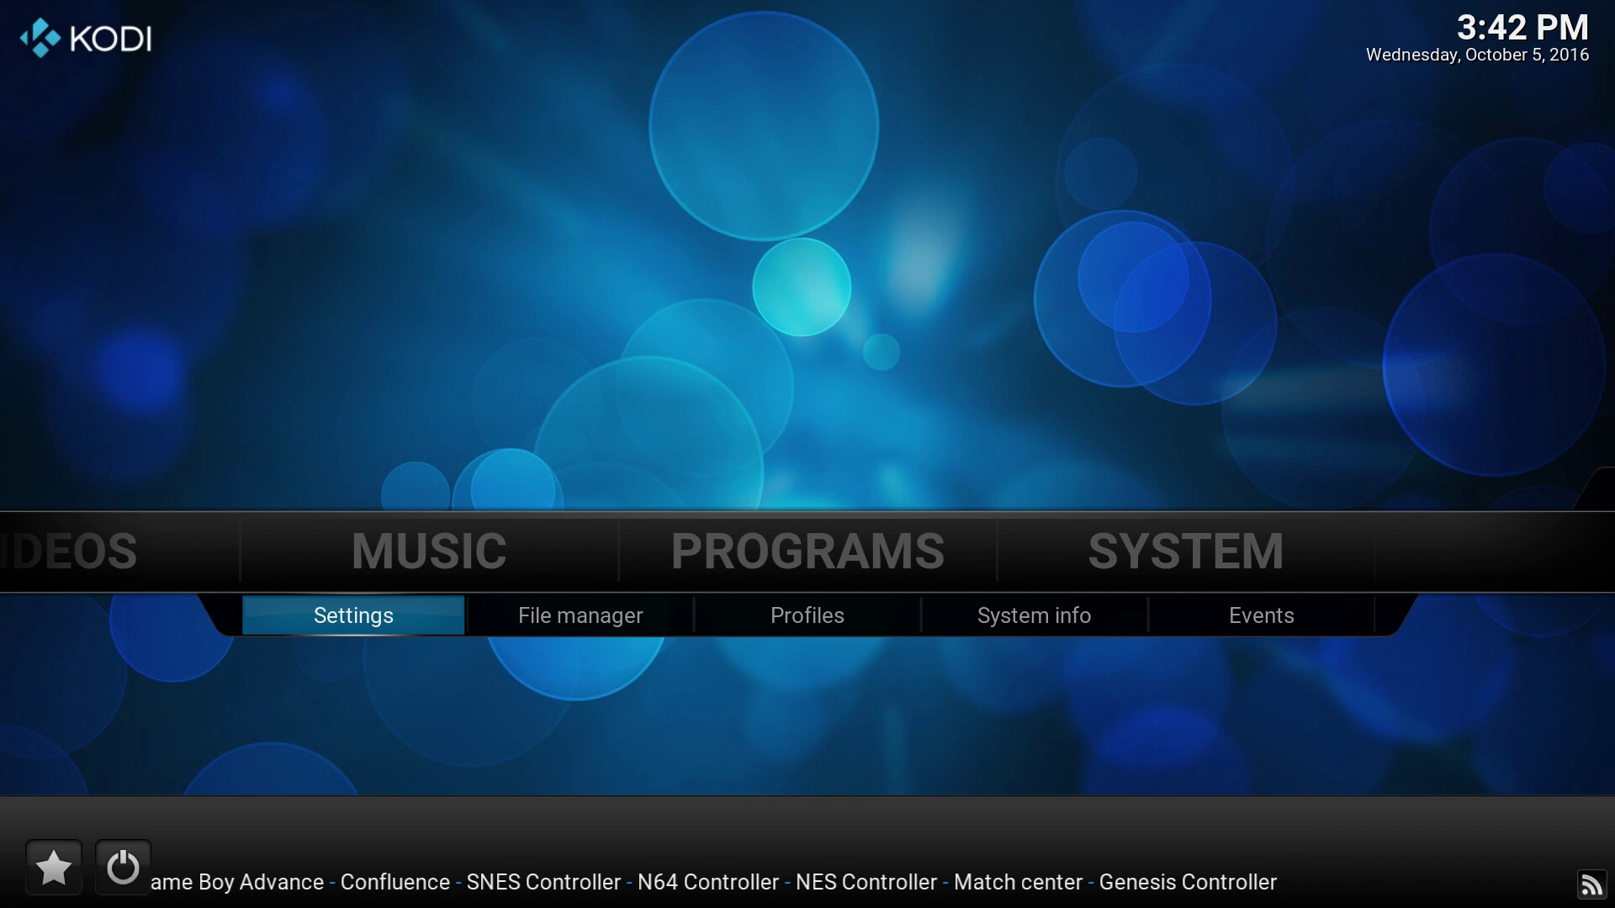
key(Right)
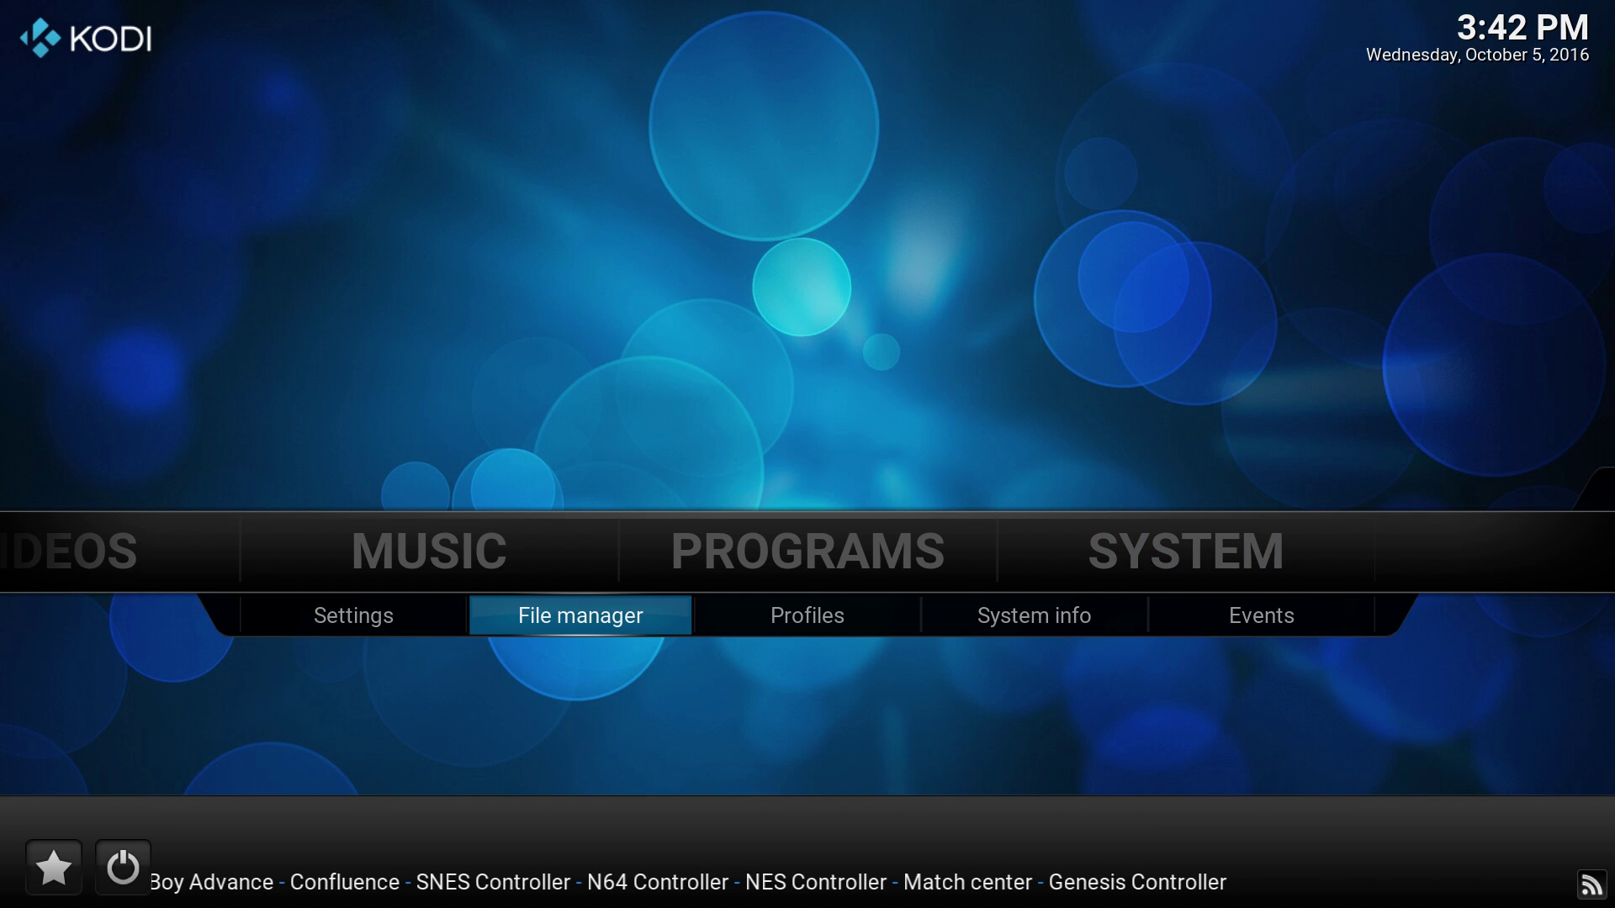
key(Return)
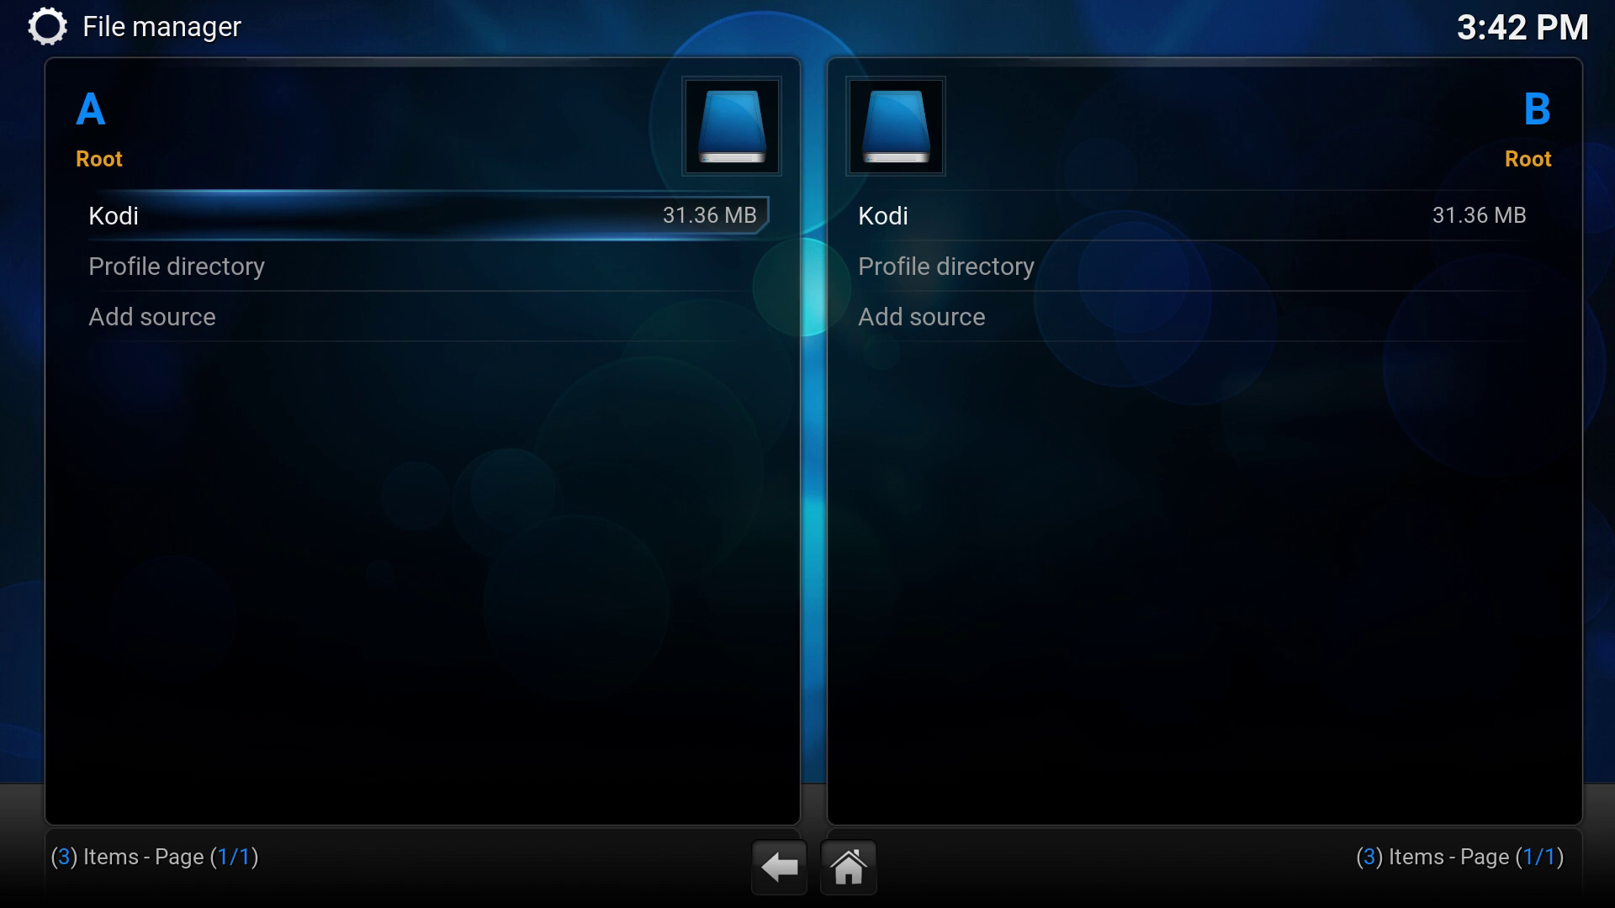
key(Down)
key(Down)
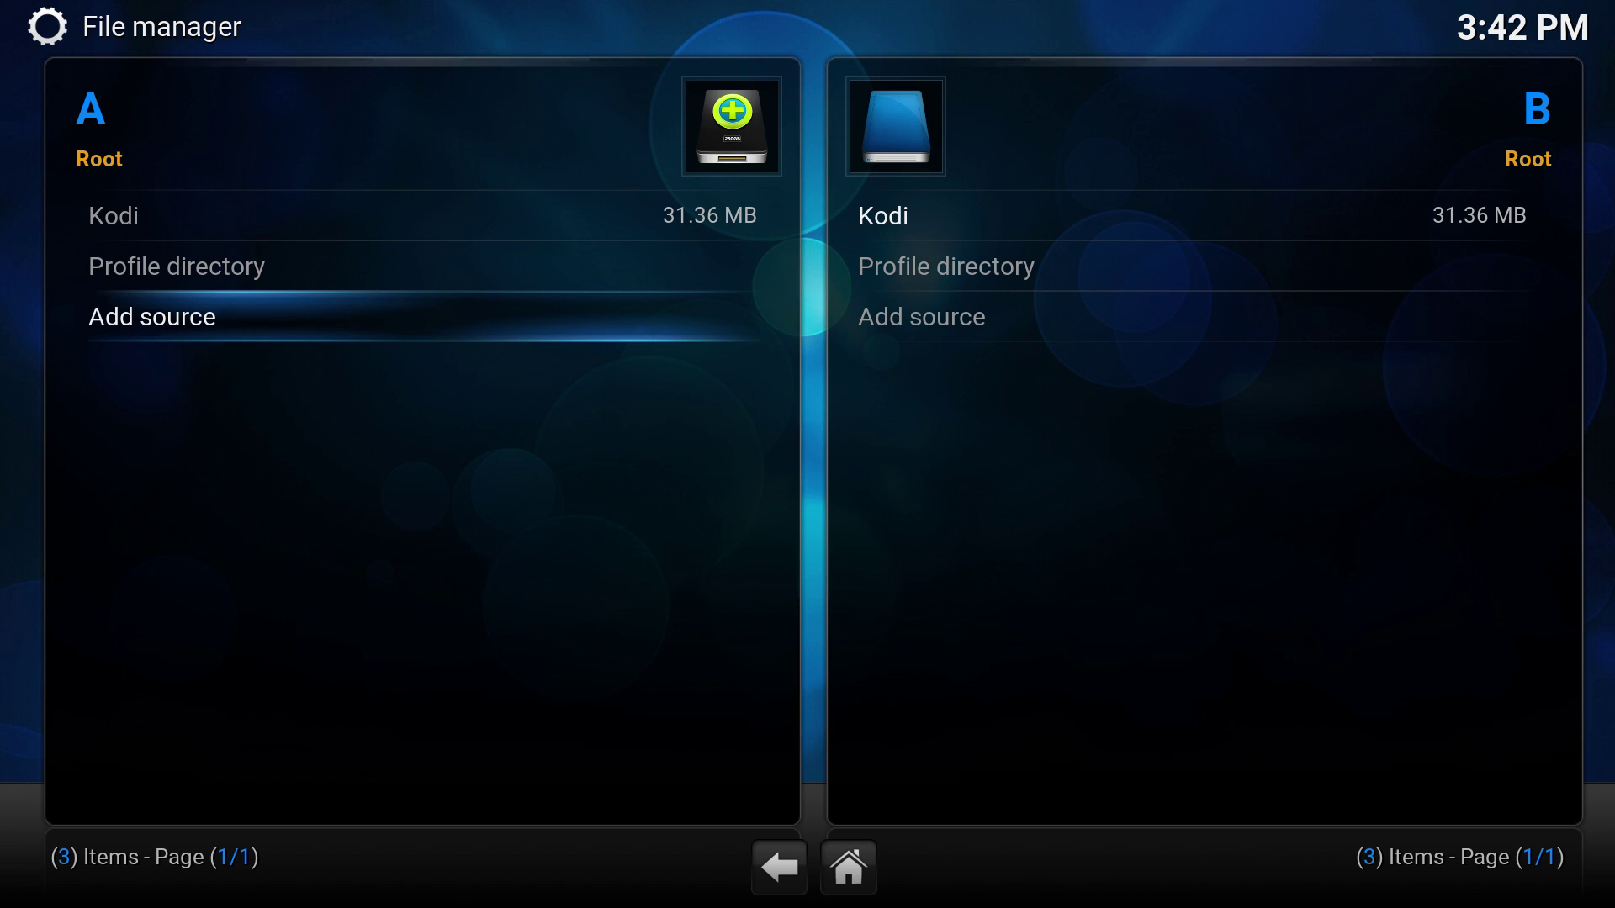
key(Return)
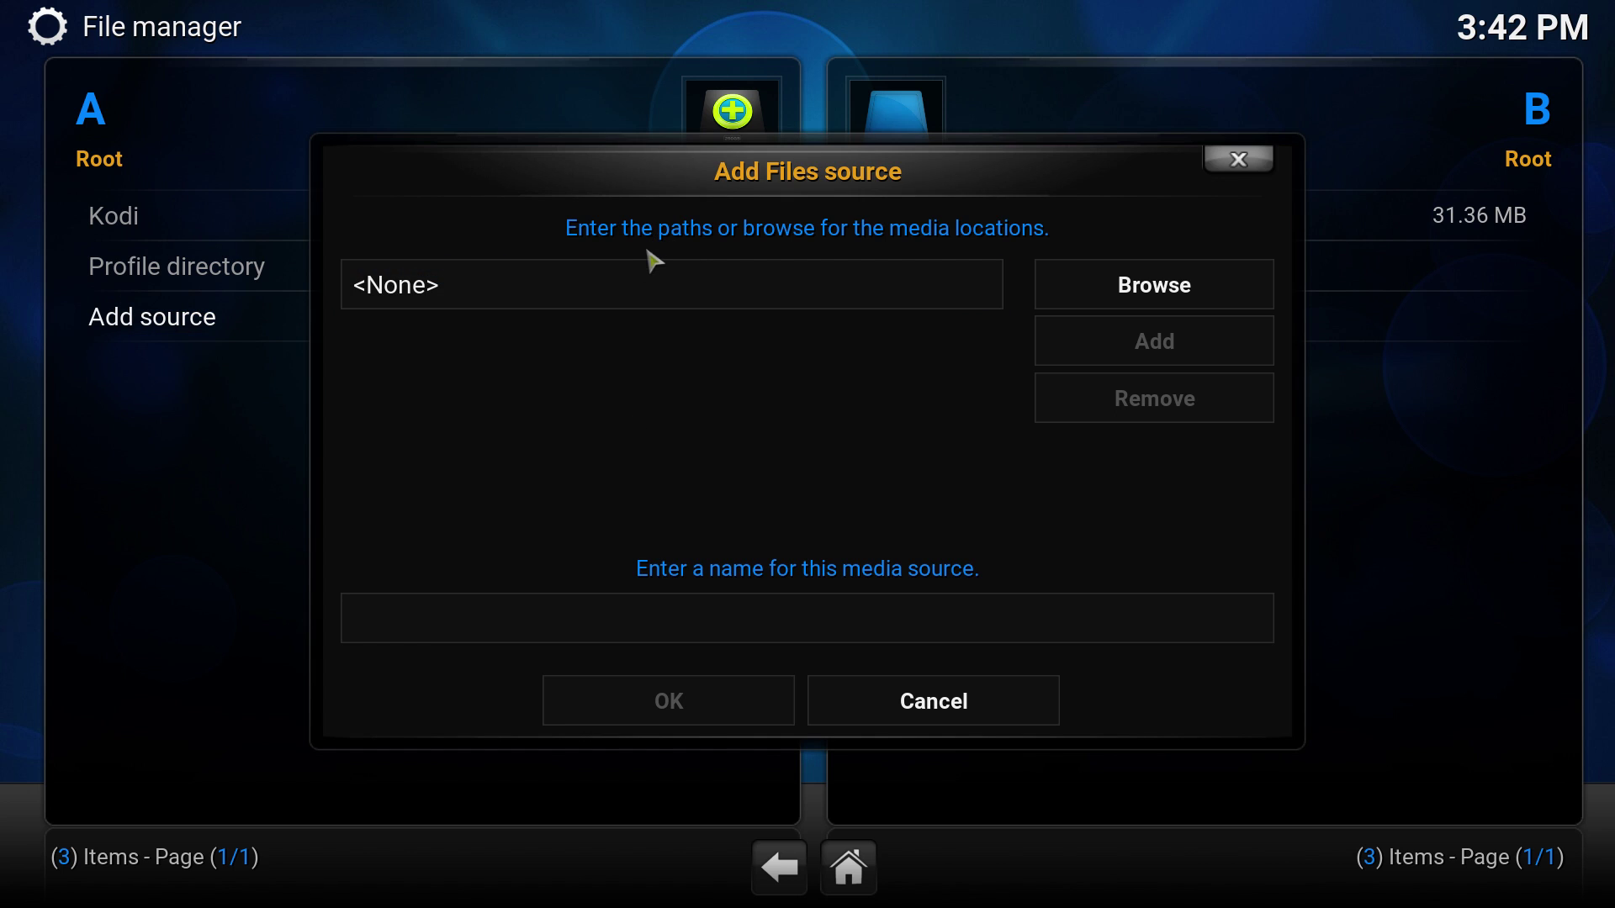
click(637, 286)
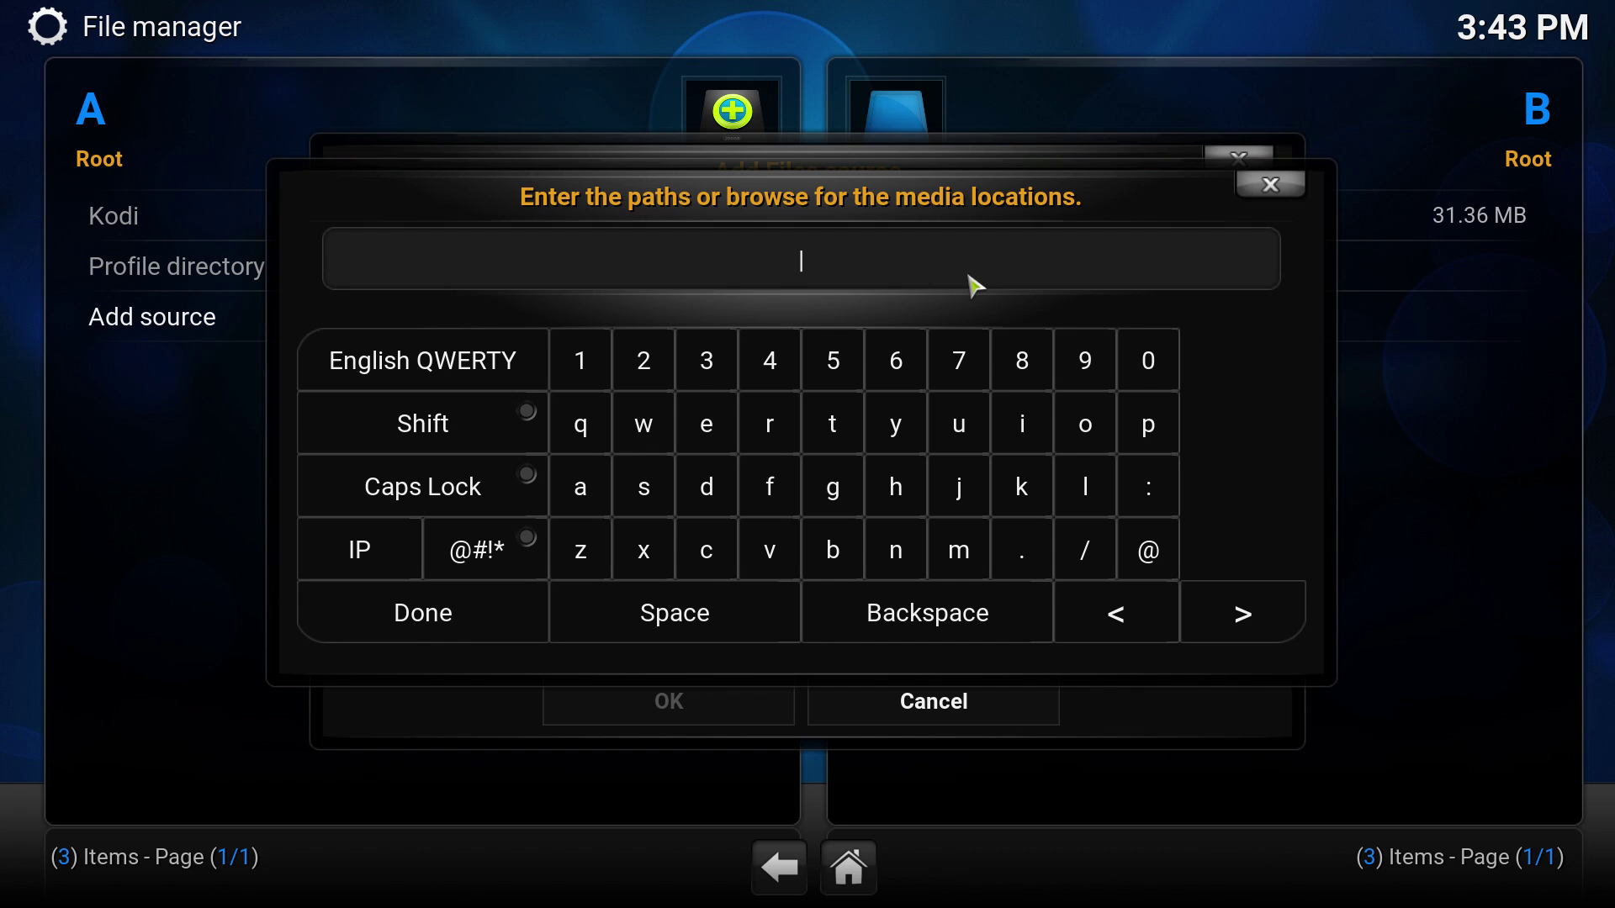
text(http:)
text(//fusion.tvadd)
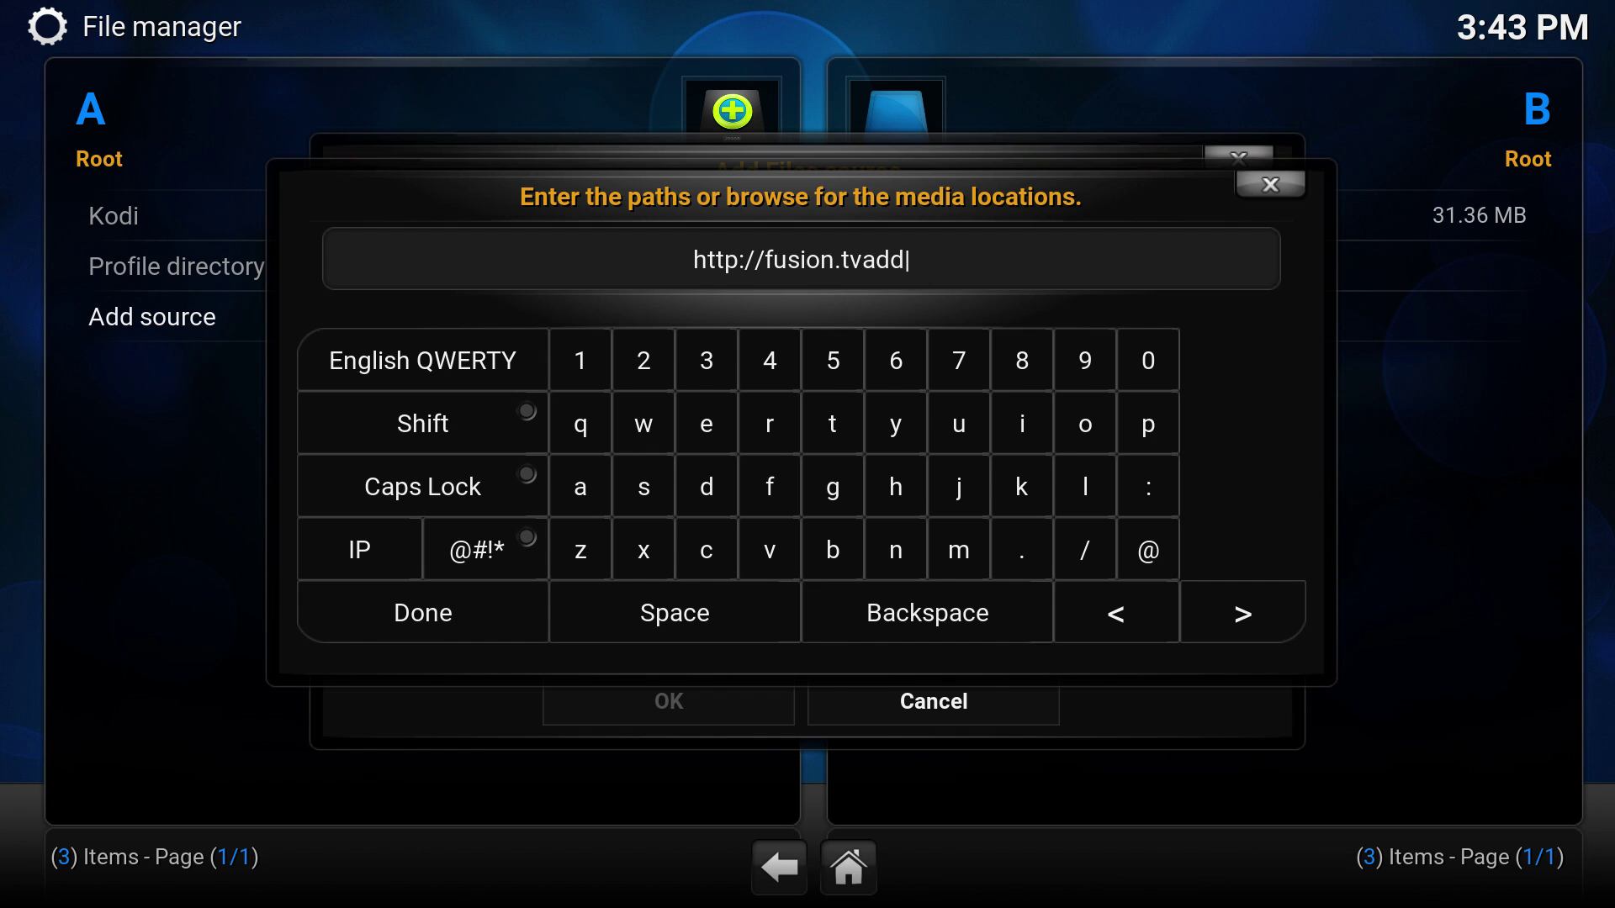
text(ons.ag)
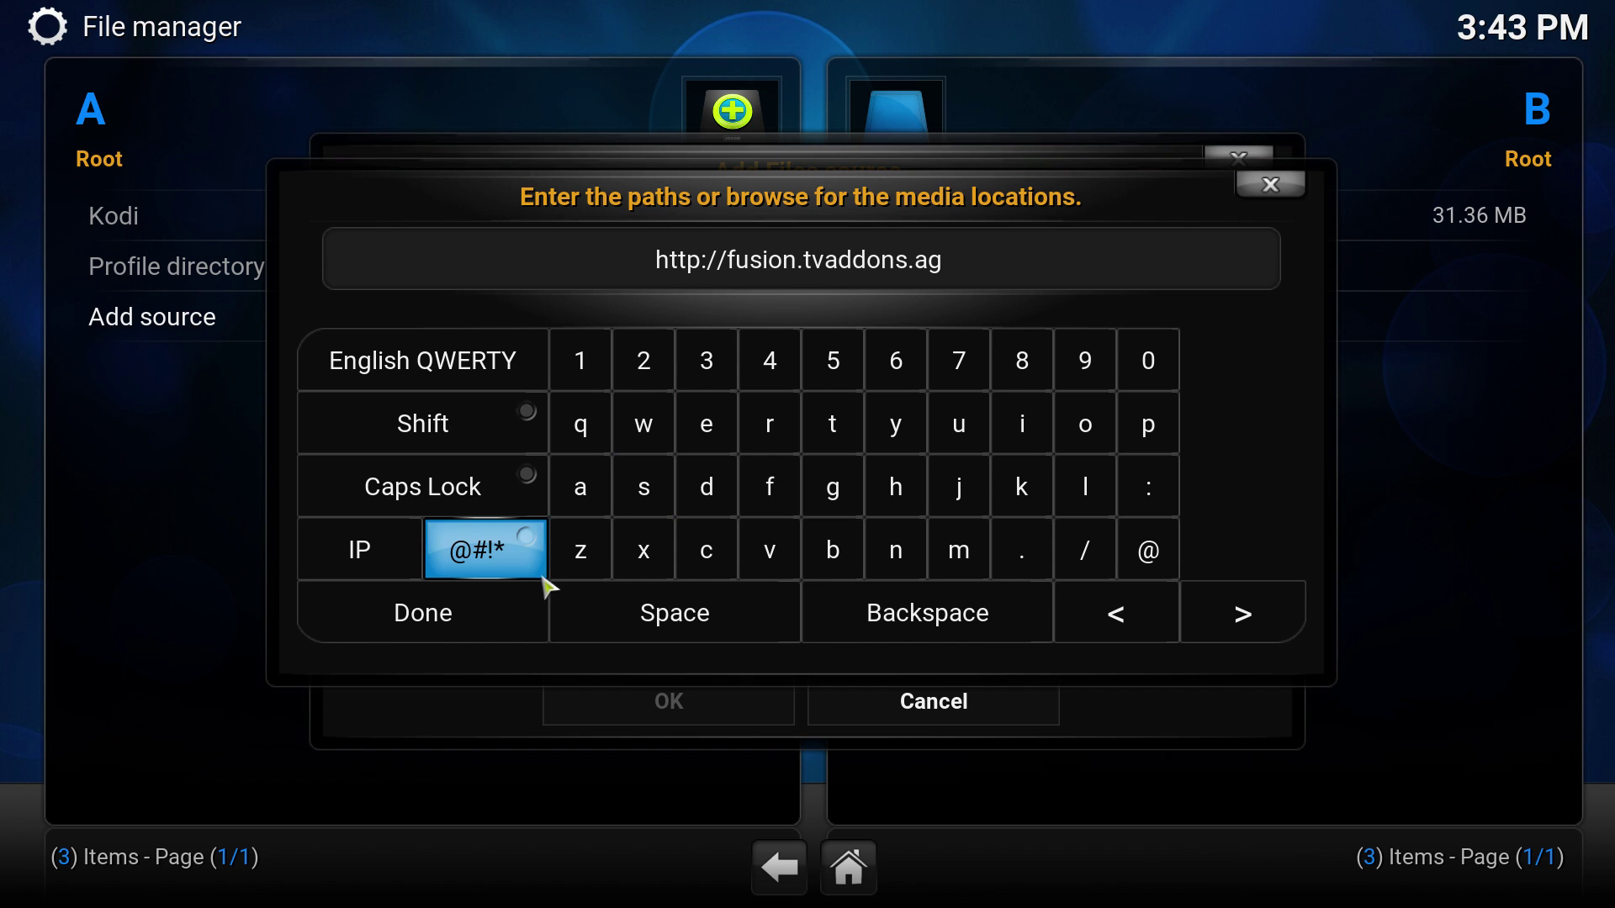
- Confirm the path, name the source fusion, save it, and return to the home screen
click(532, 612)
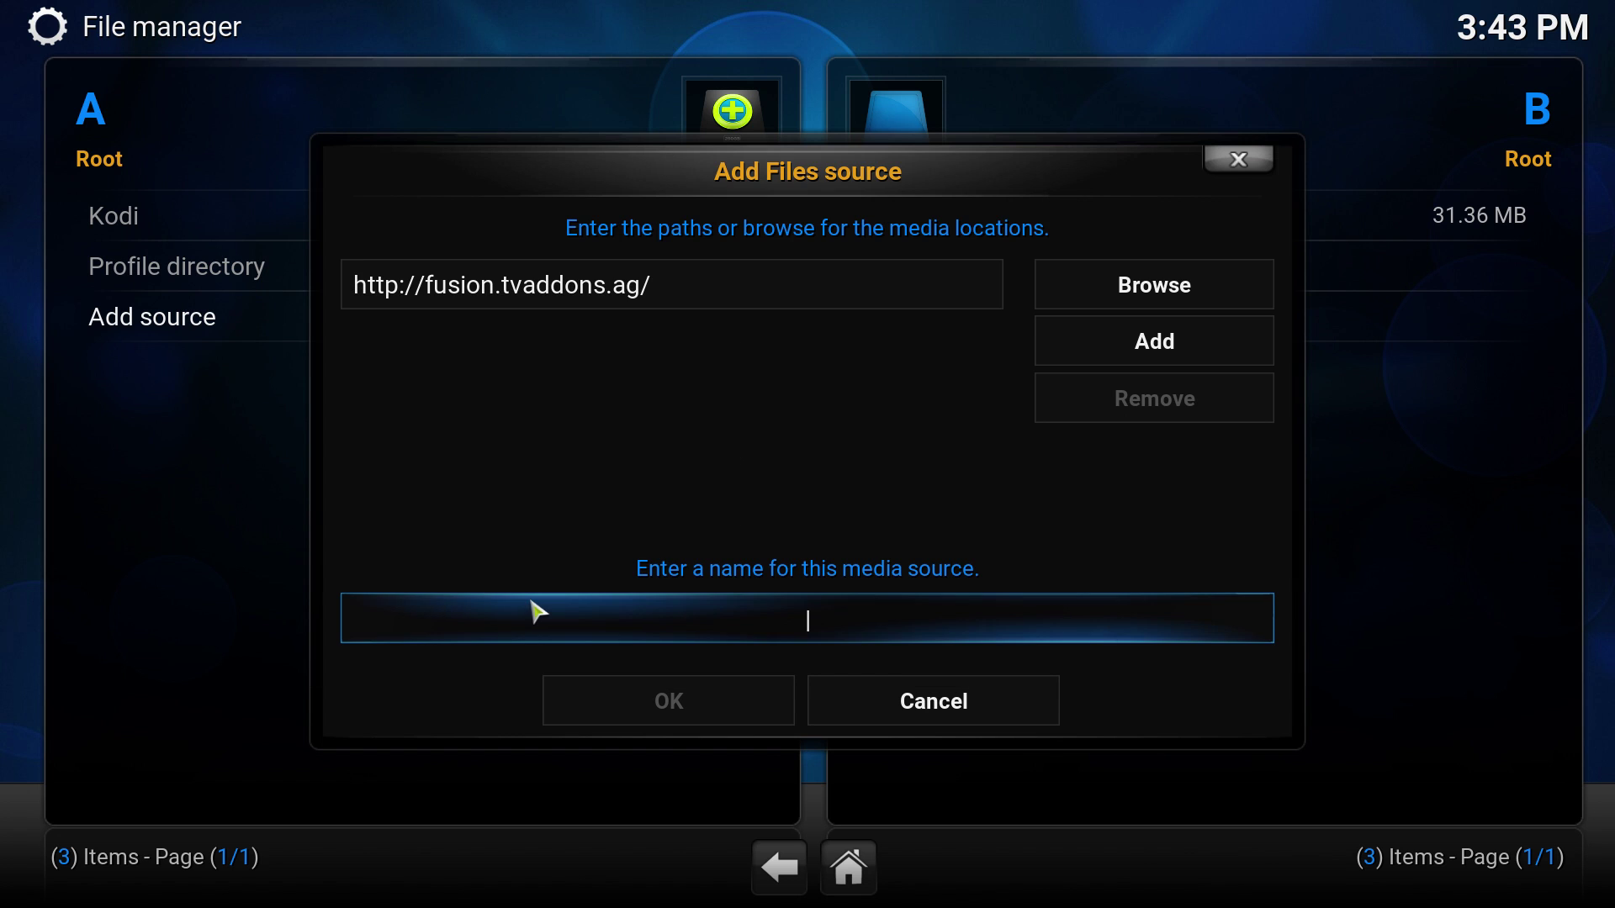
click(779, 622)
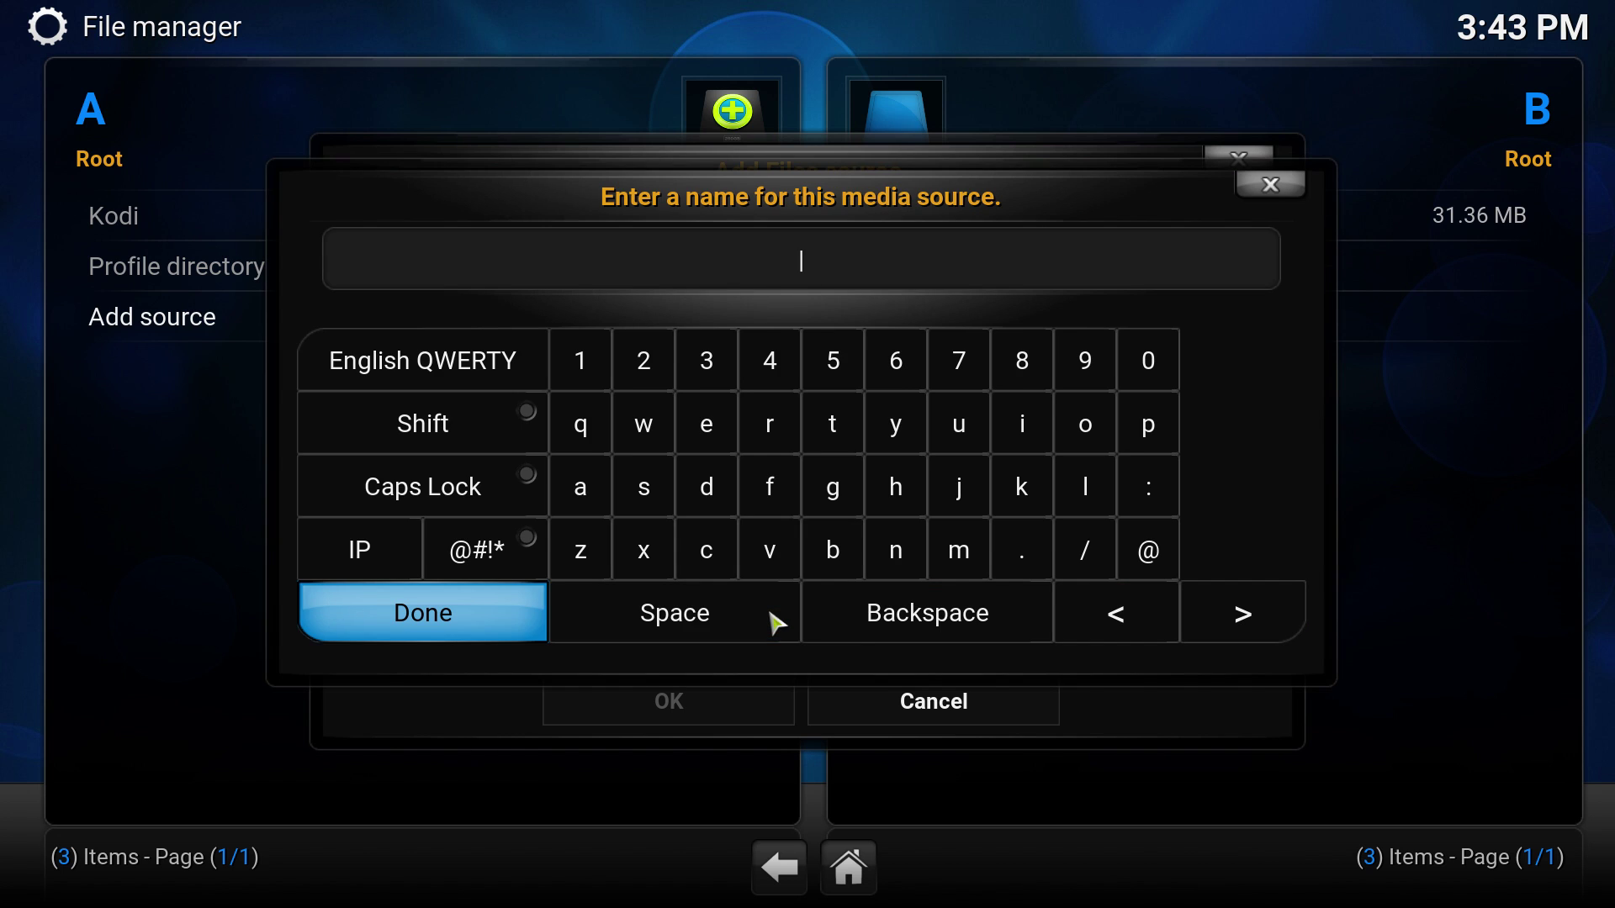
text(fusion)
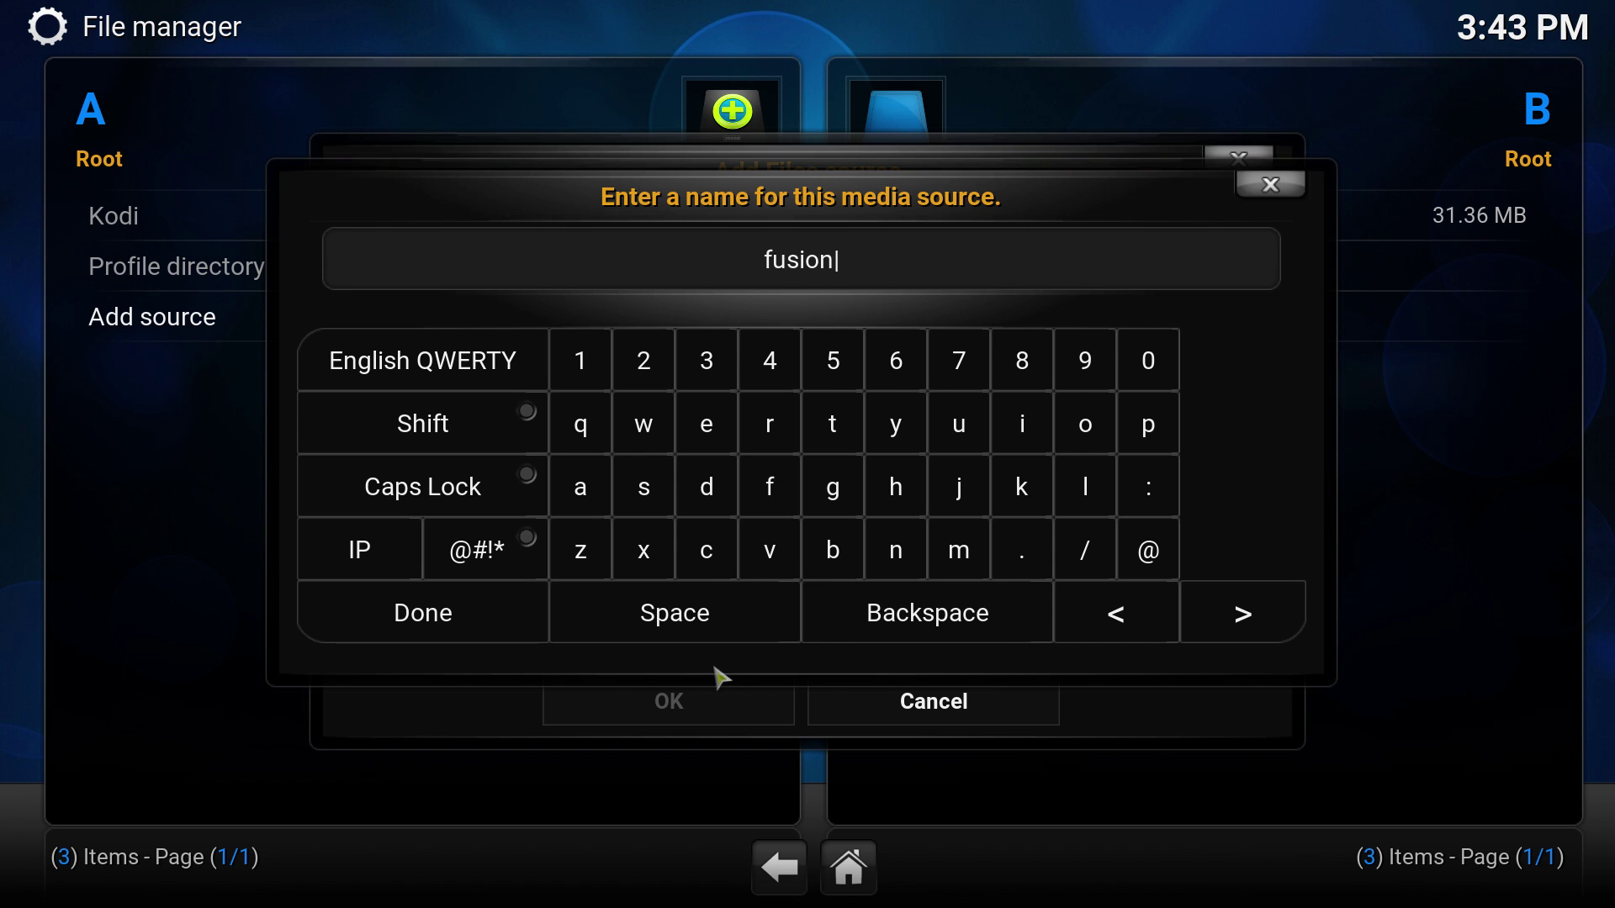
click(493, 641)
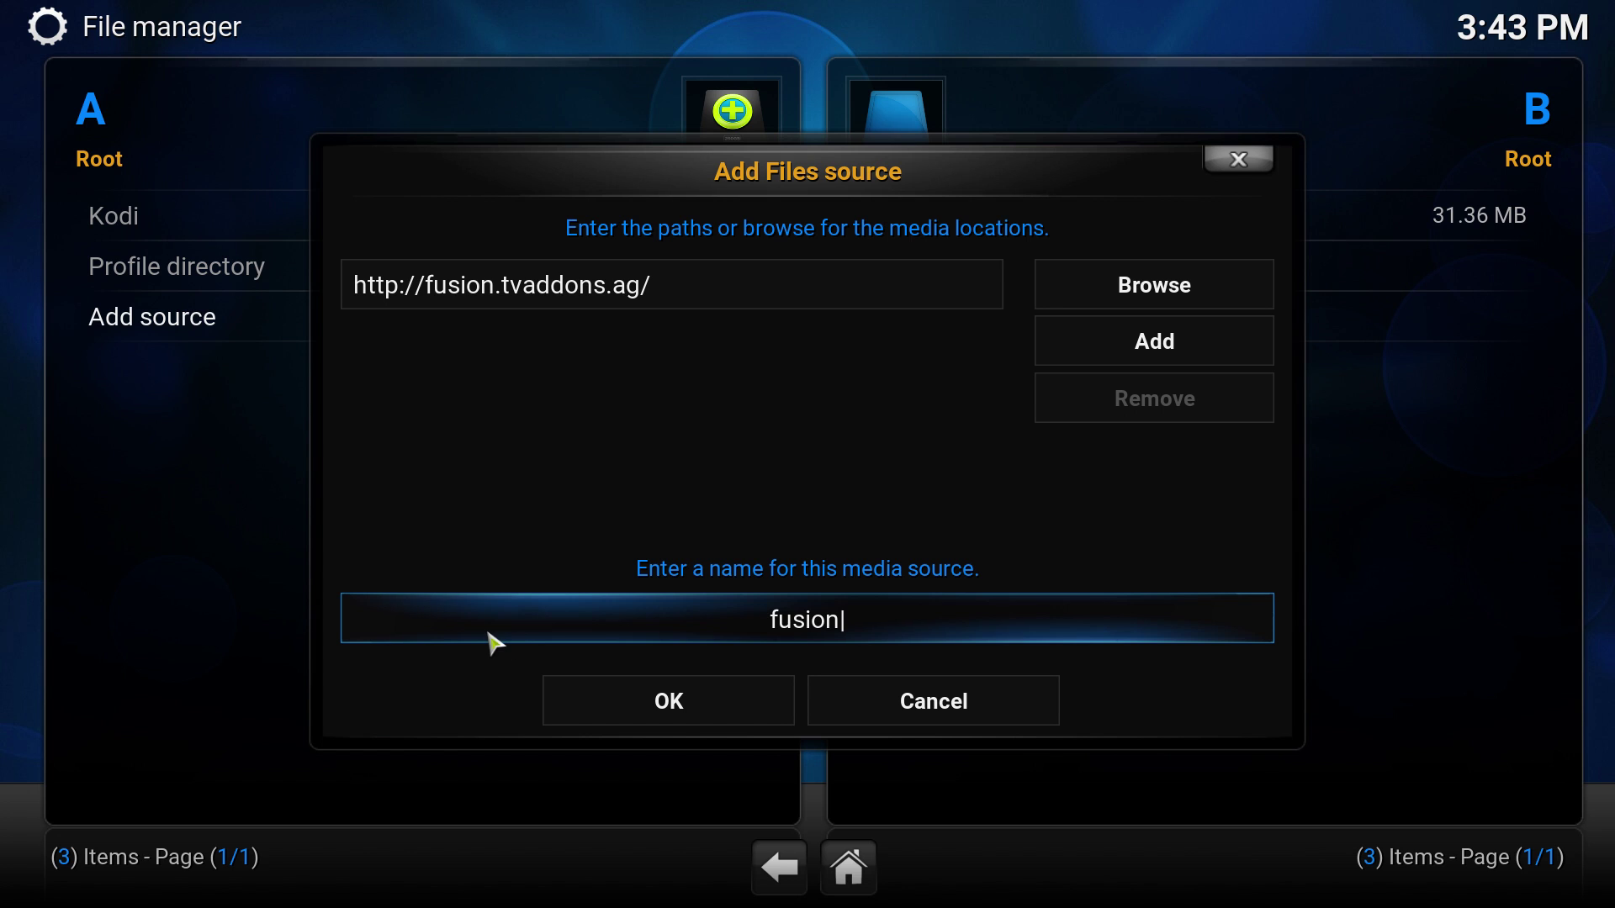
click(612, 692)
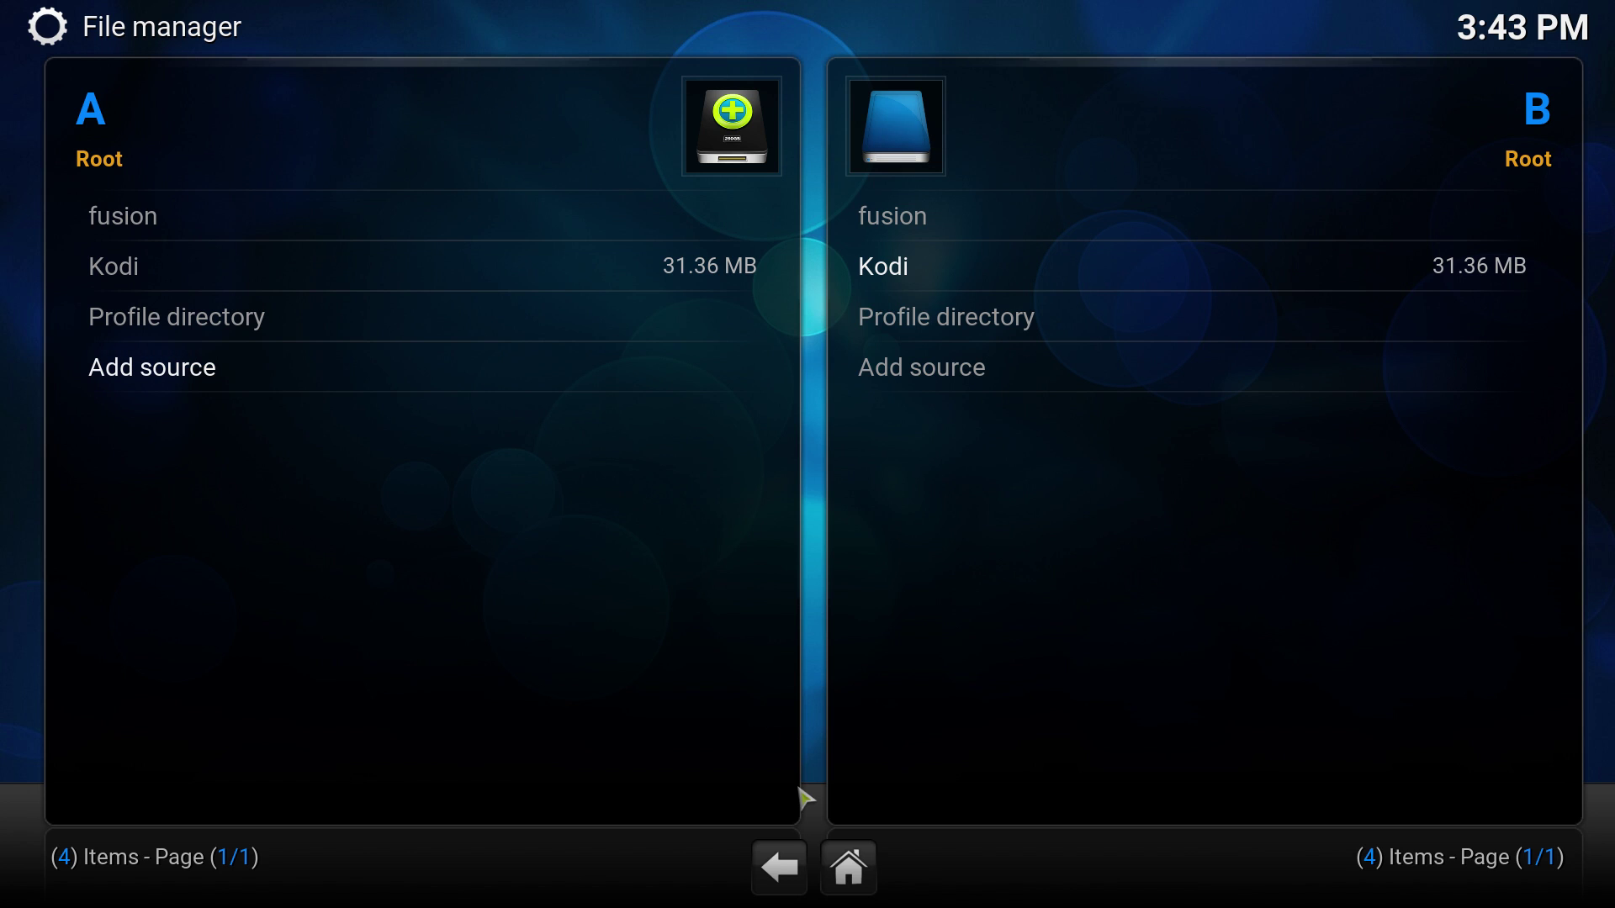
click(845, 862)
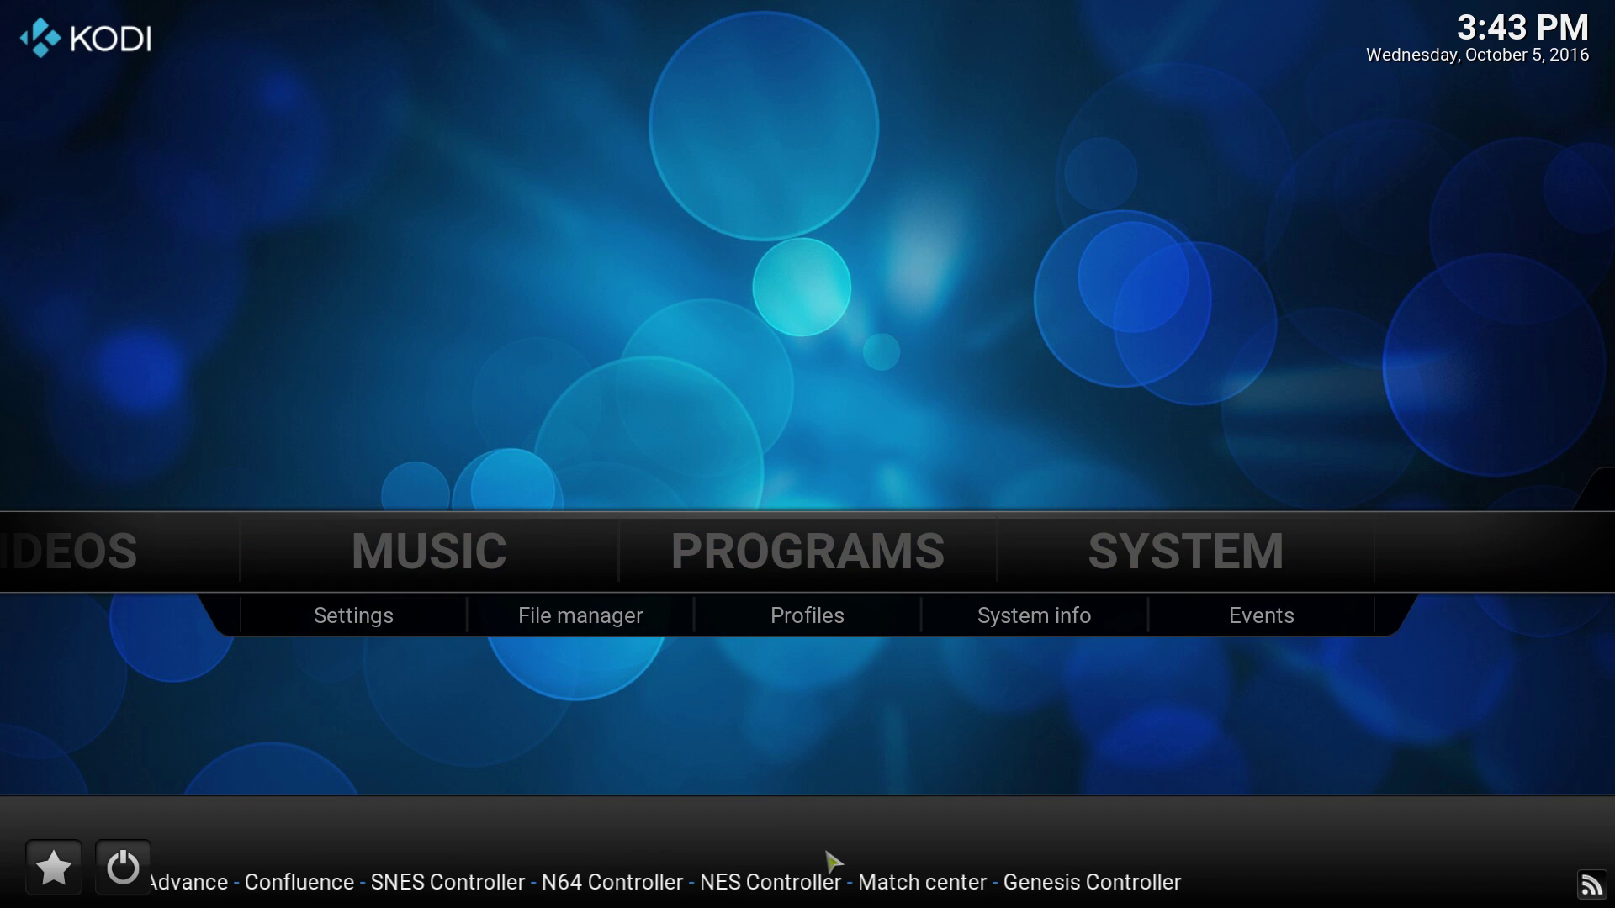
- Open the Add-ons settings and go up two levels to the main Add-ons menu
click(1143, 579)
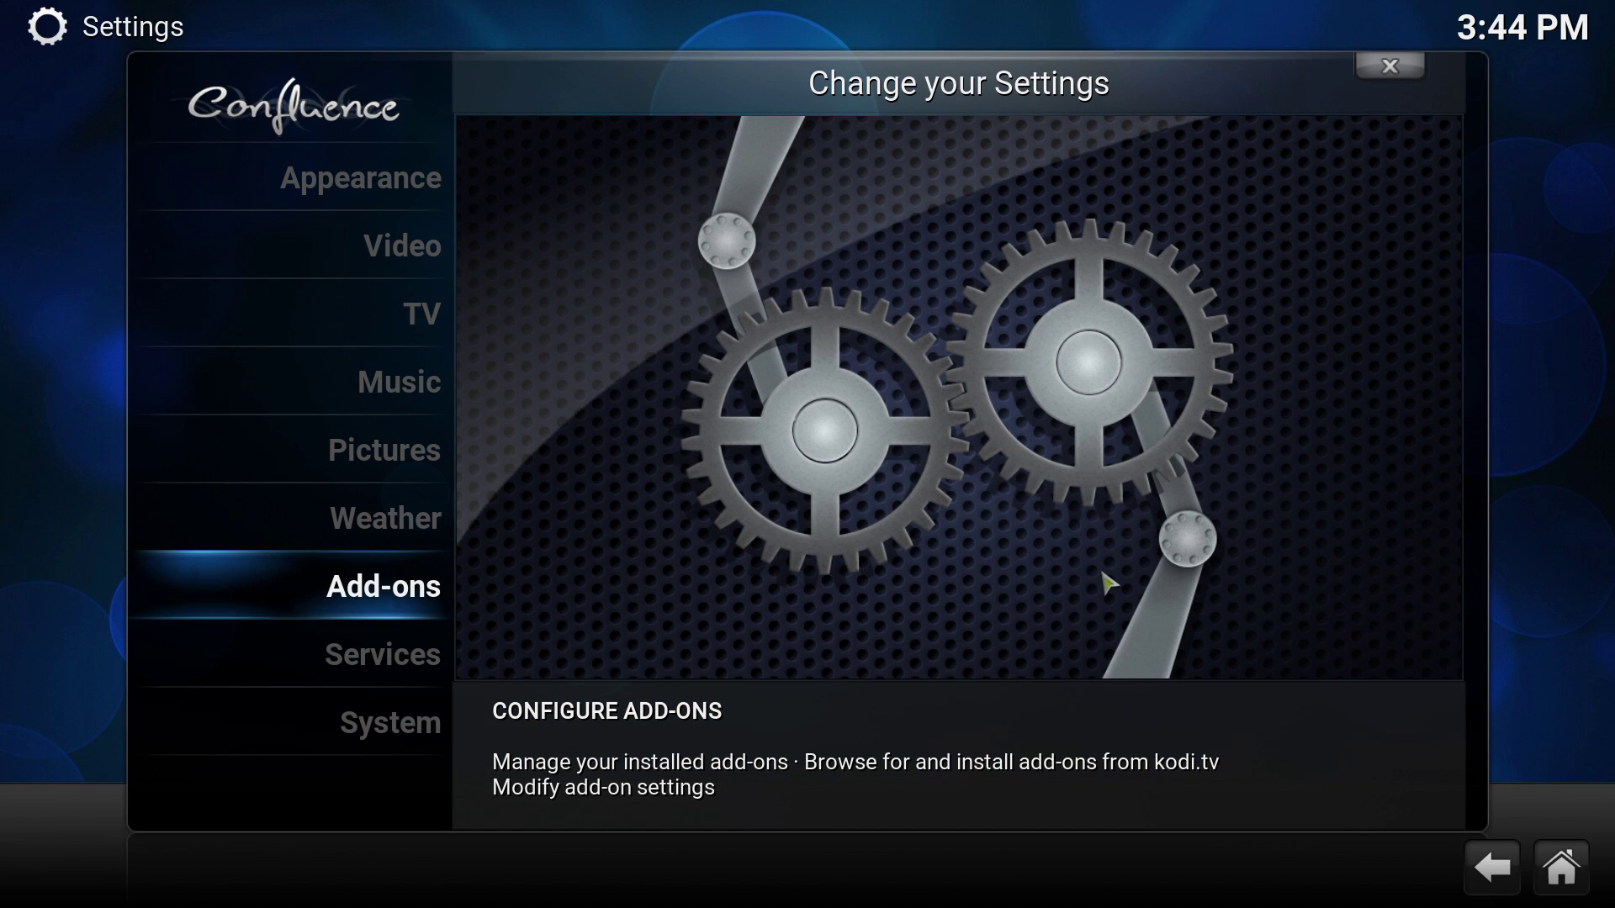
click(278, 601)
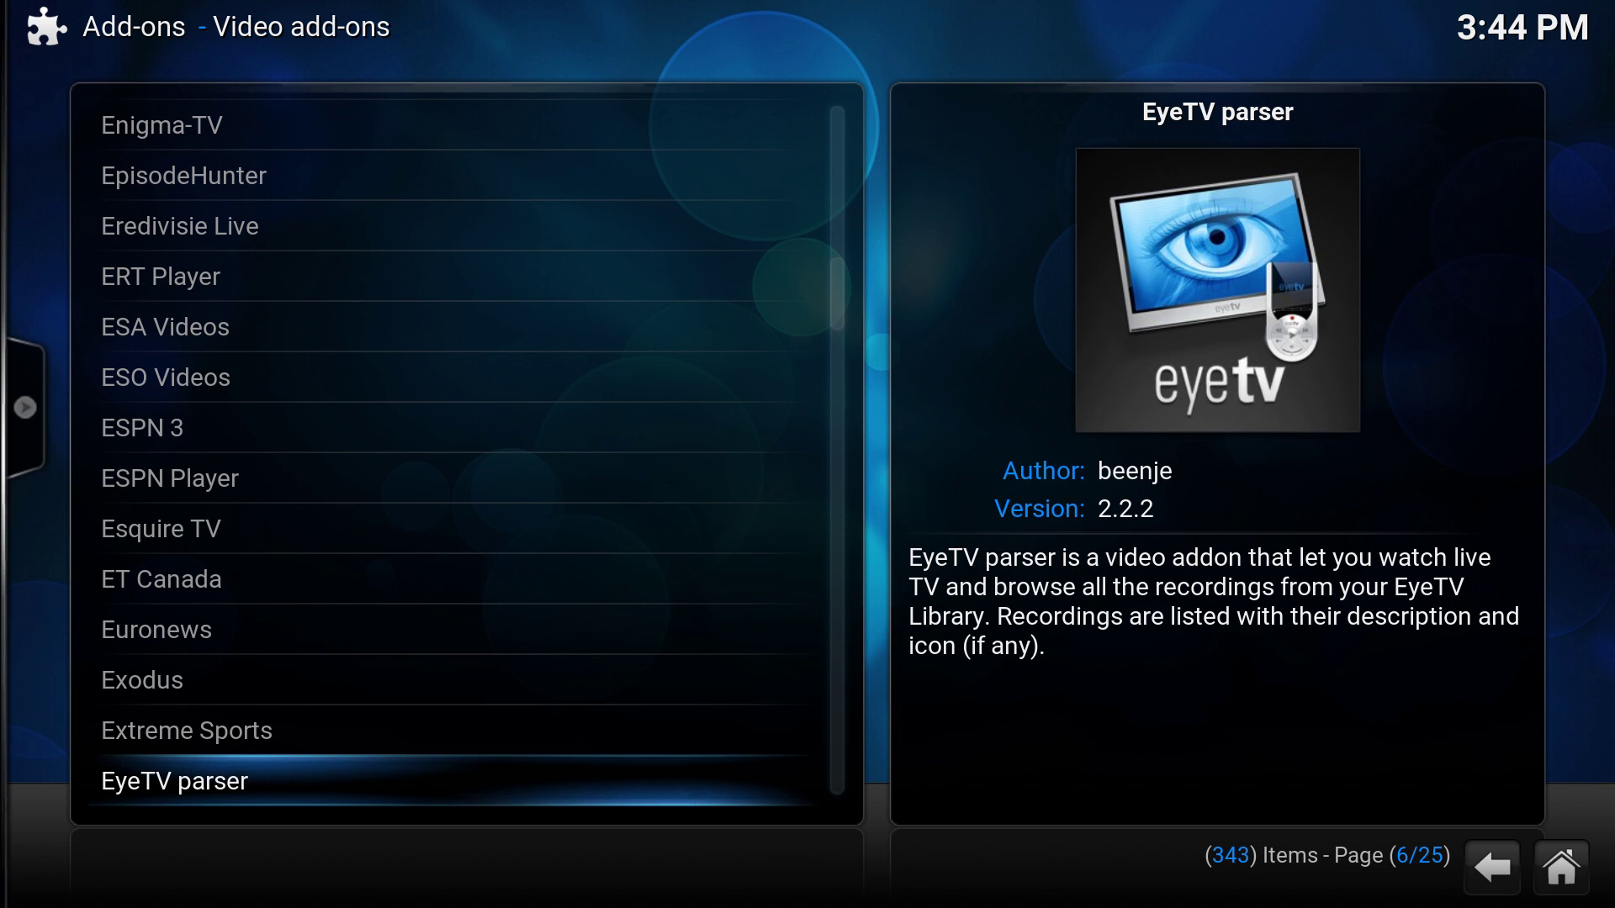
scroll(278, 602, up, 20)
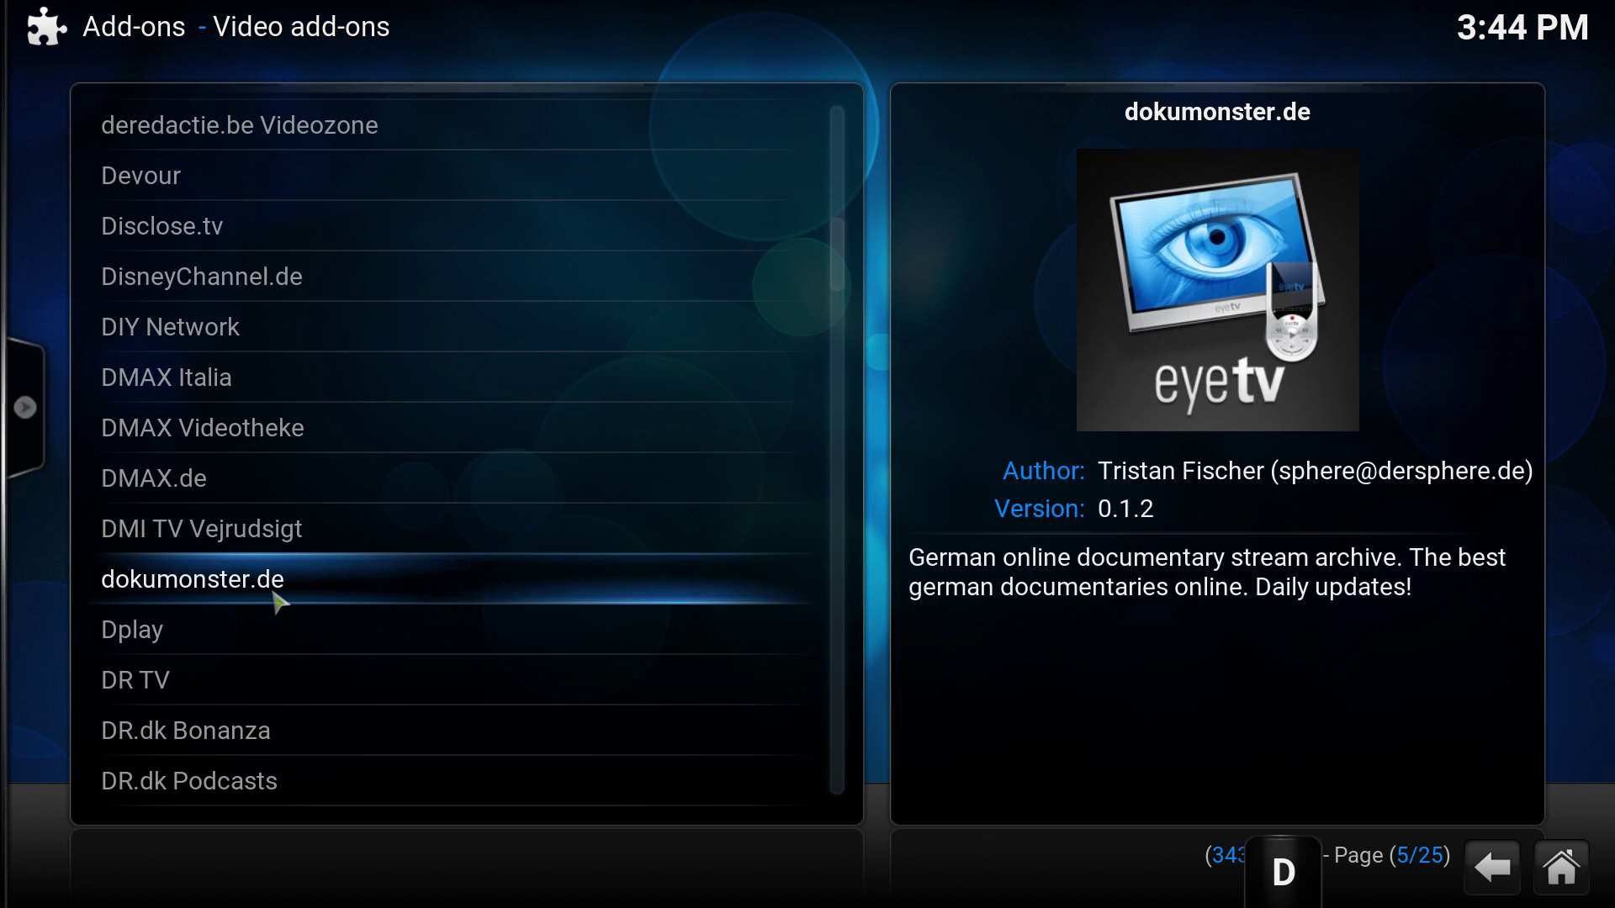
scroll(278, 602, up, 20)
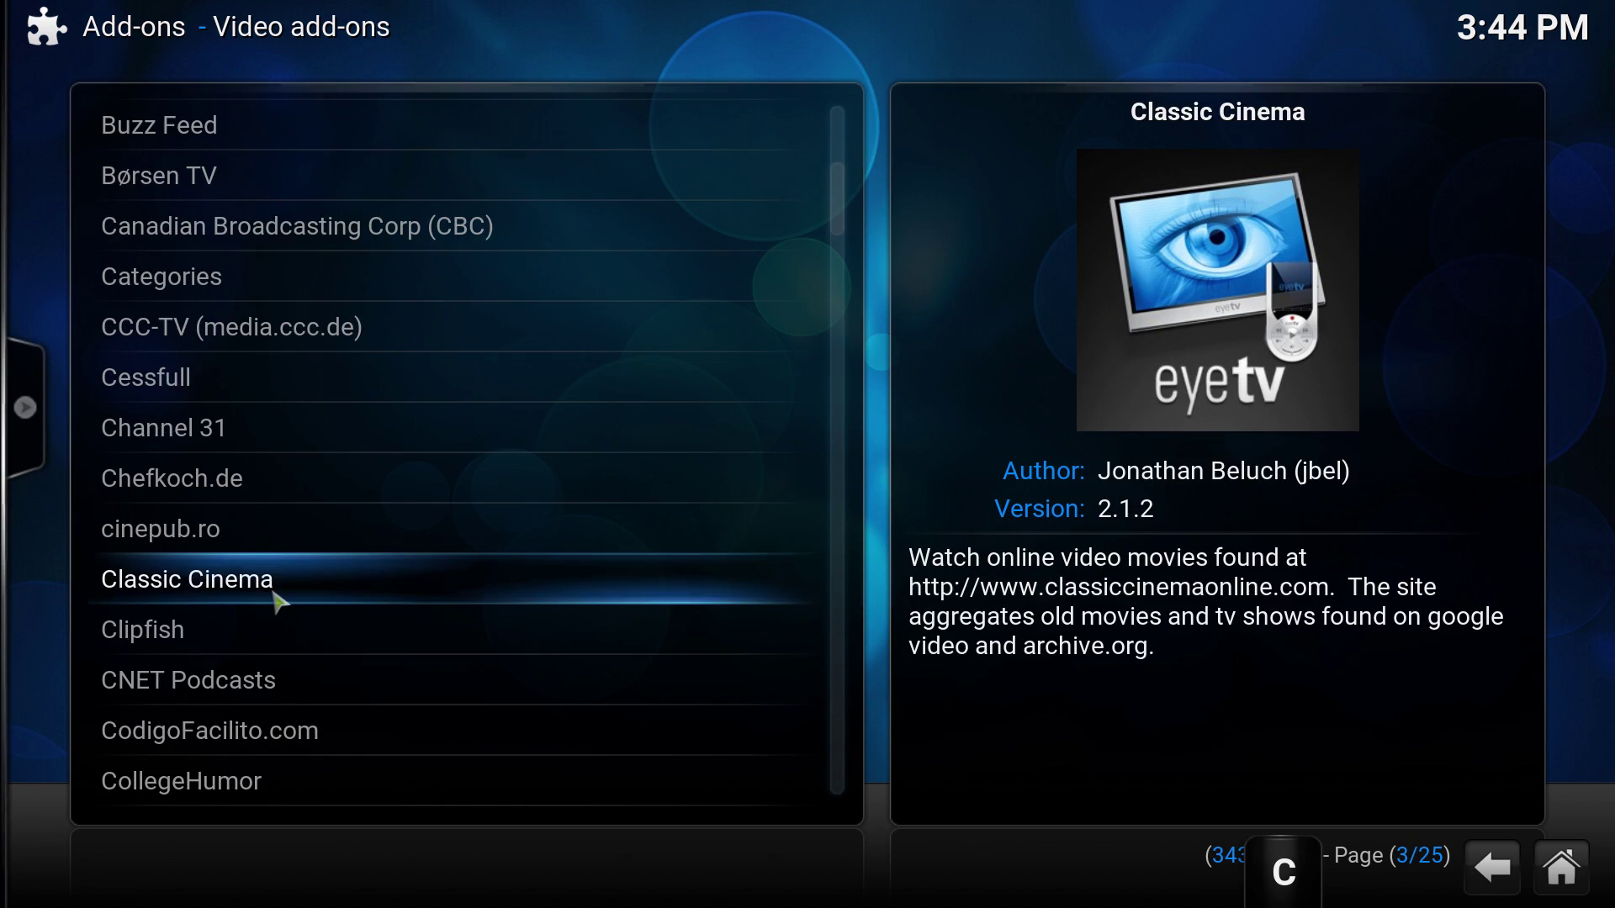
scroll(277, 602, up, 20)
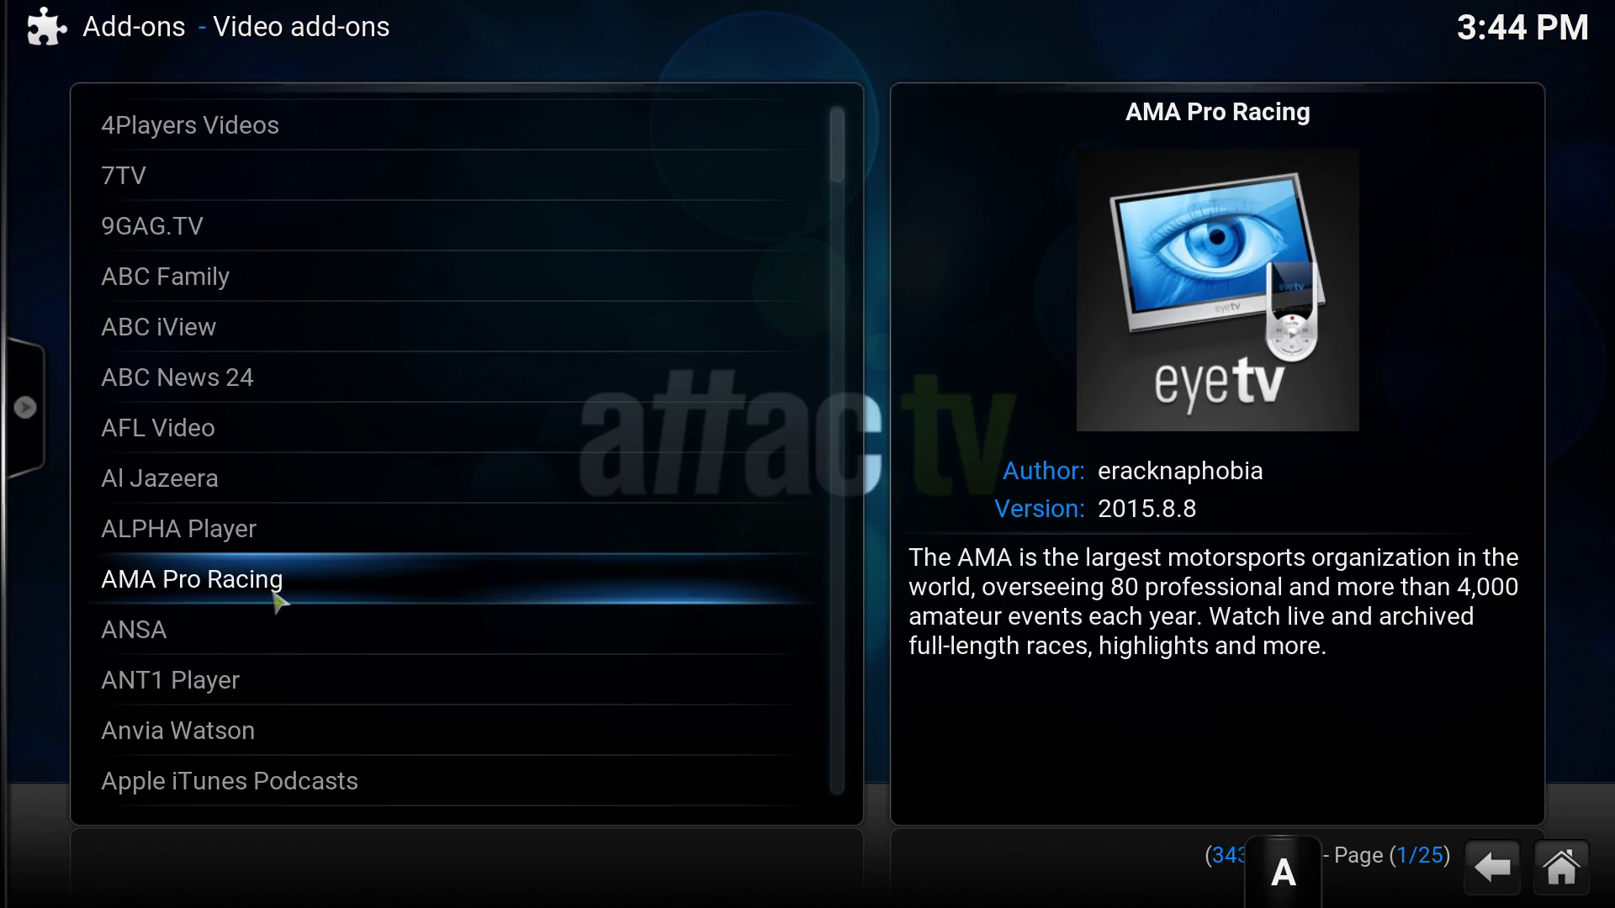
scroll(277, 601, up, 3)
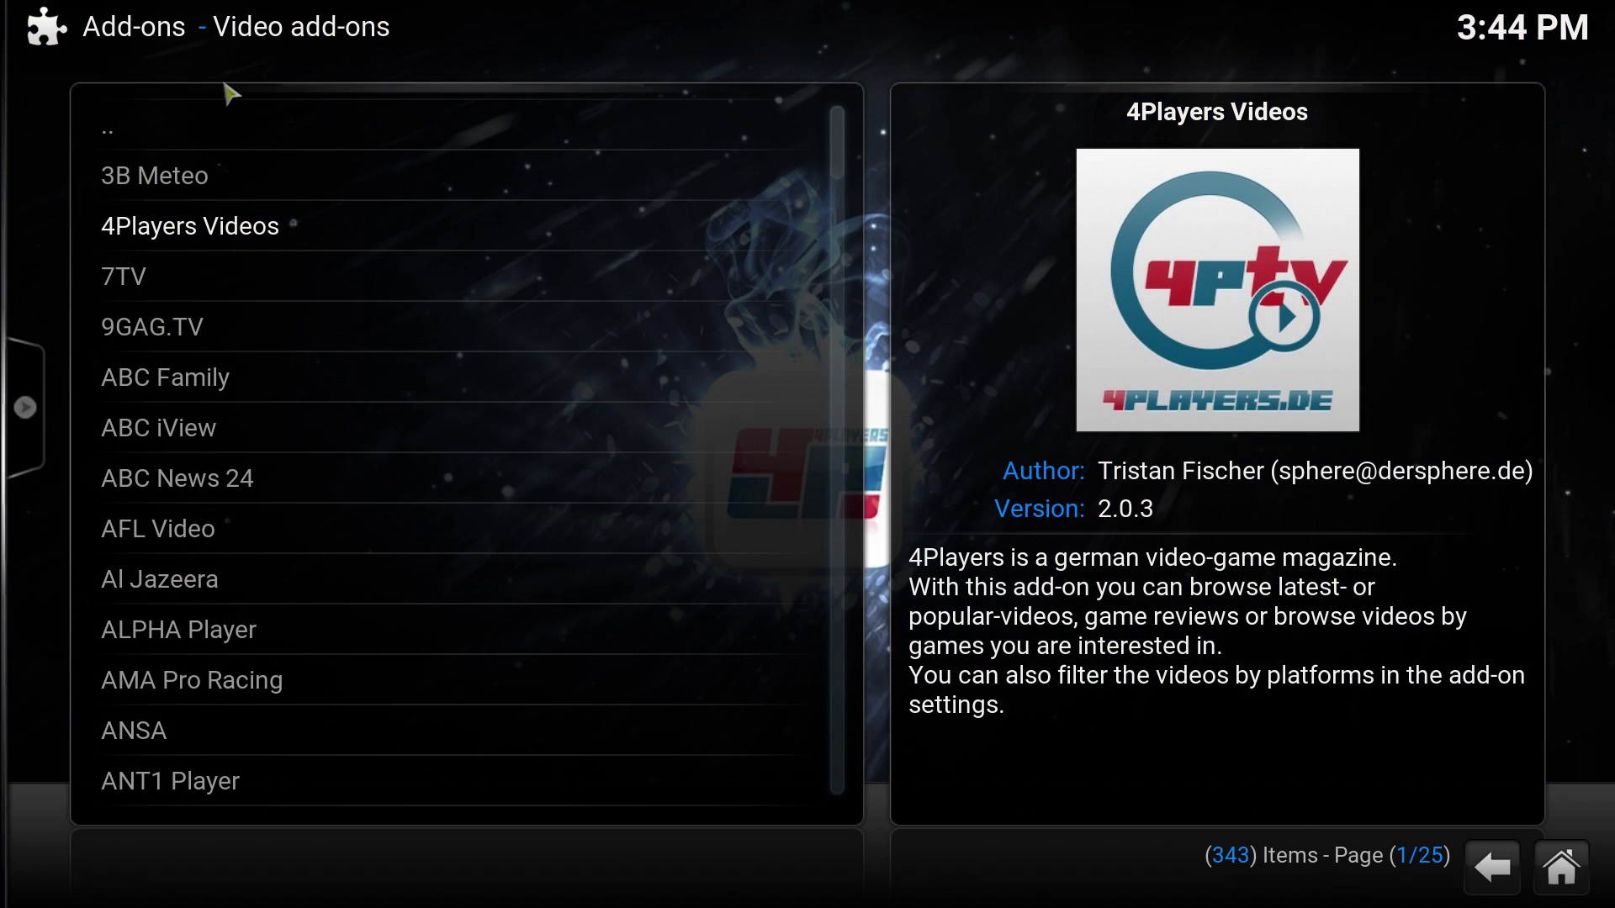
click(231, 121)
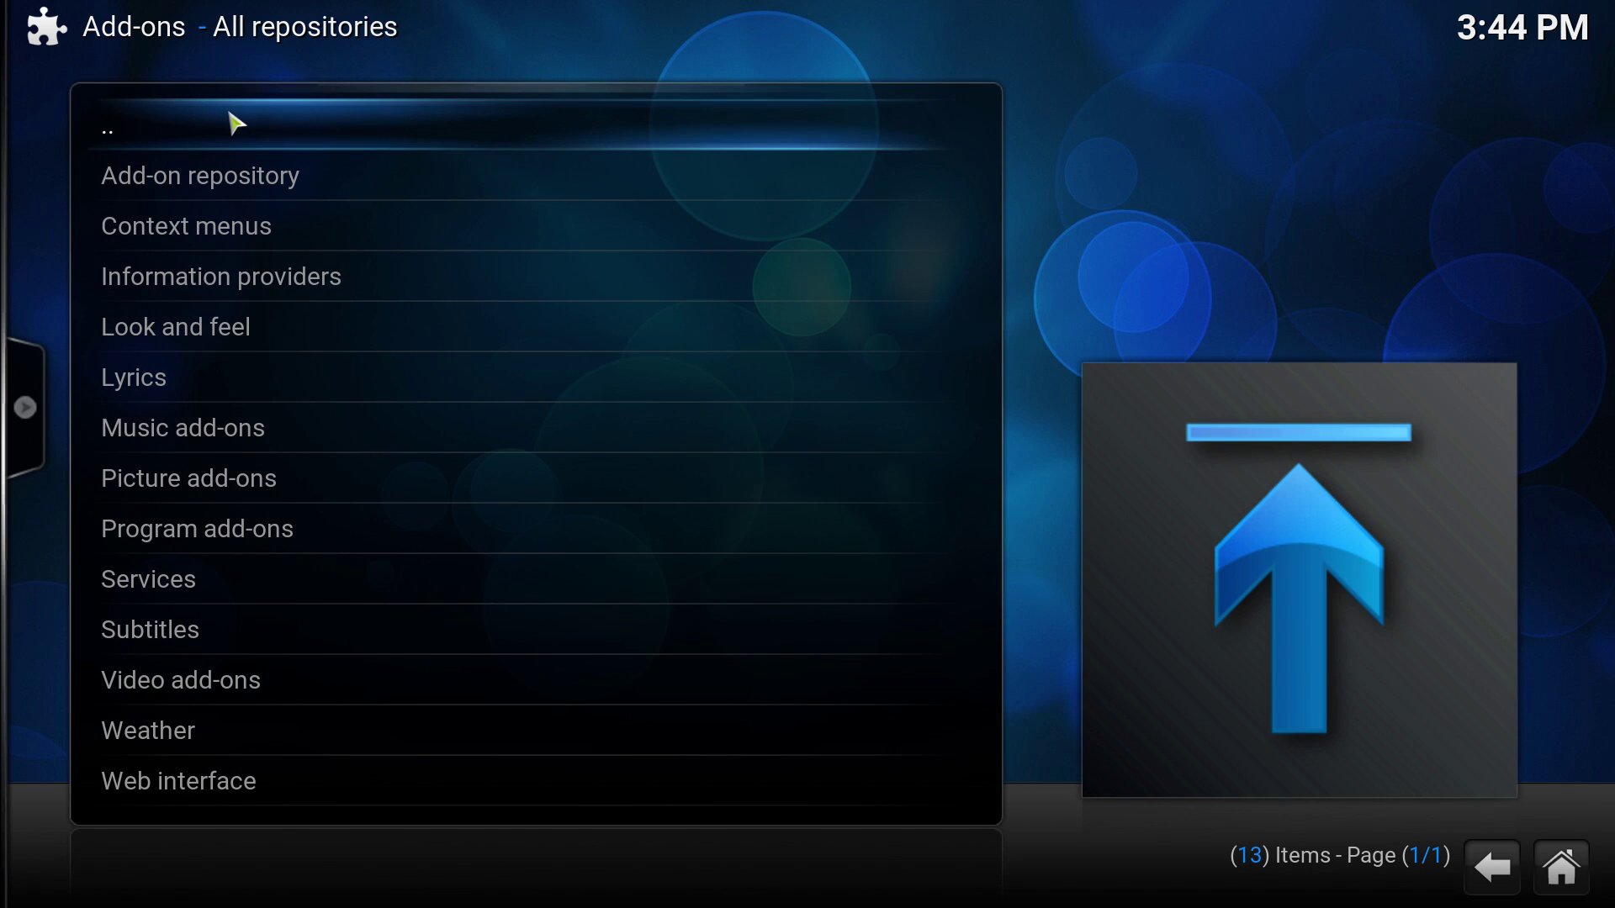
click(236, 124)
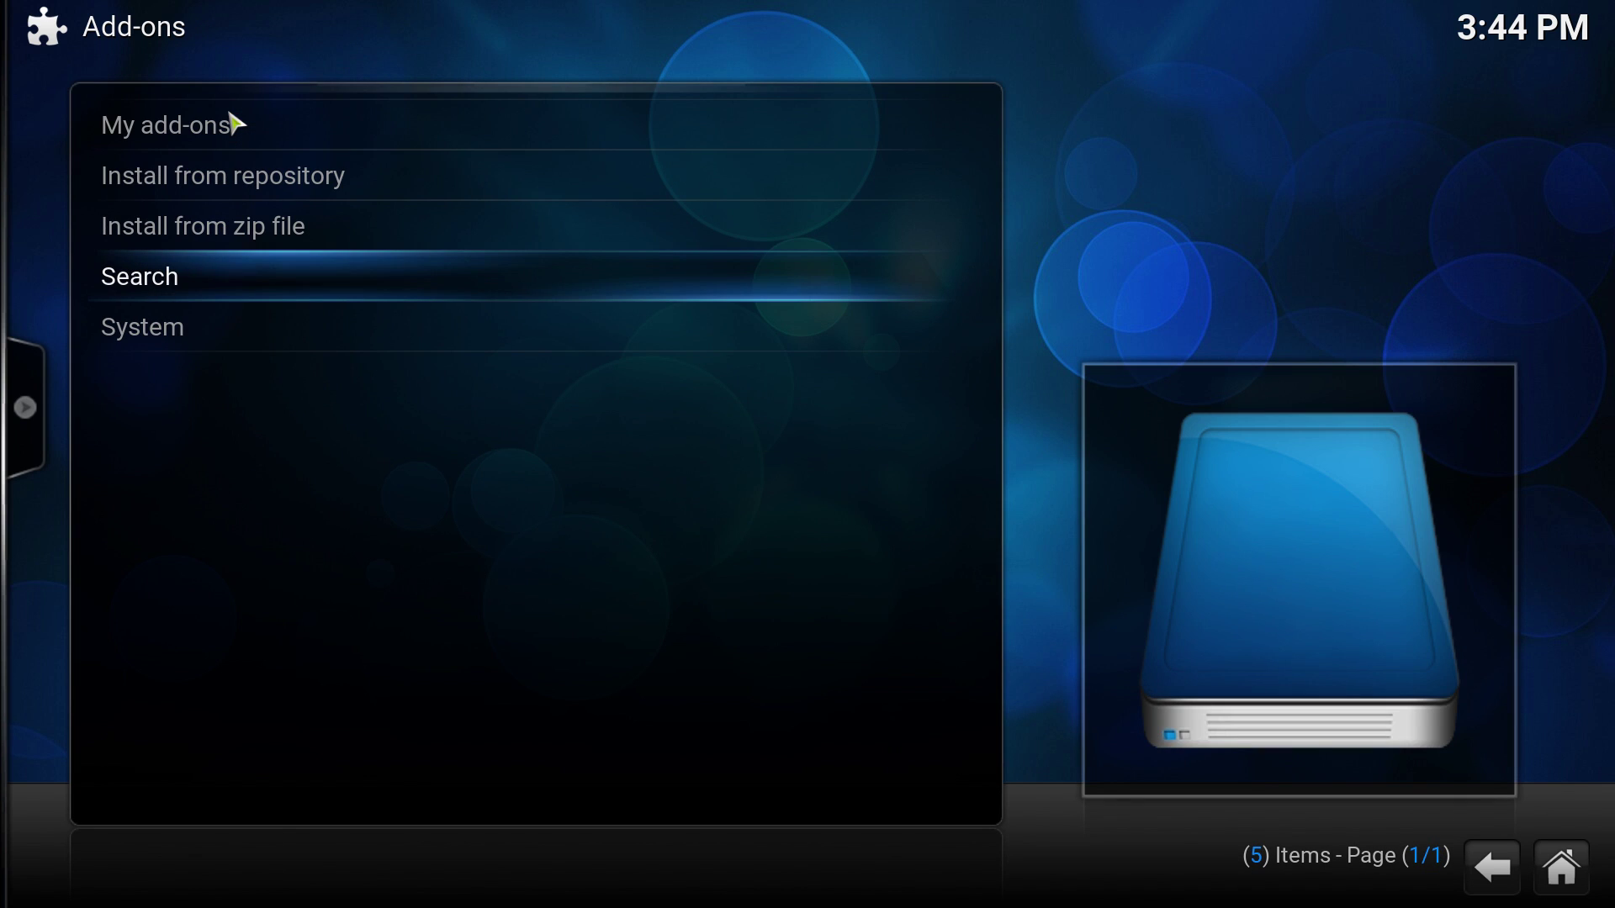
- Install plugin.program.addoninstaller-1.2.9.zip from the fusion source's start-here folder
click(202, 222)
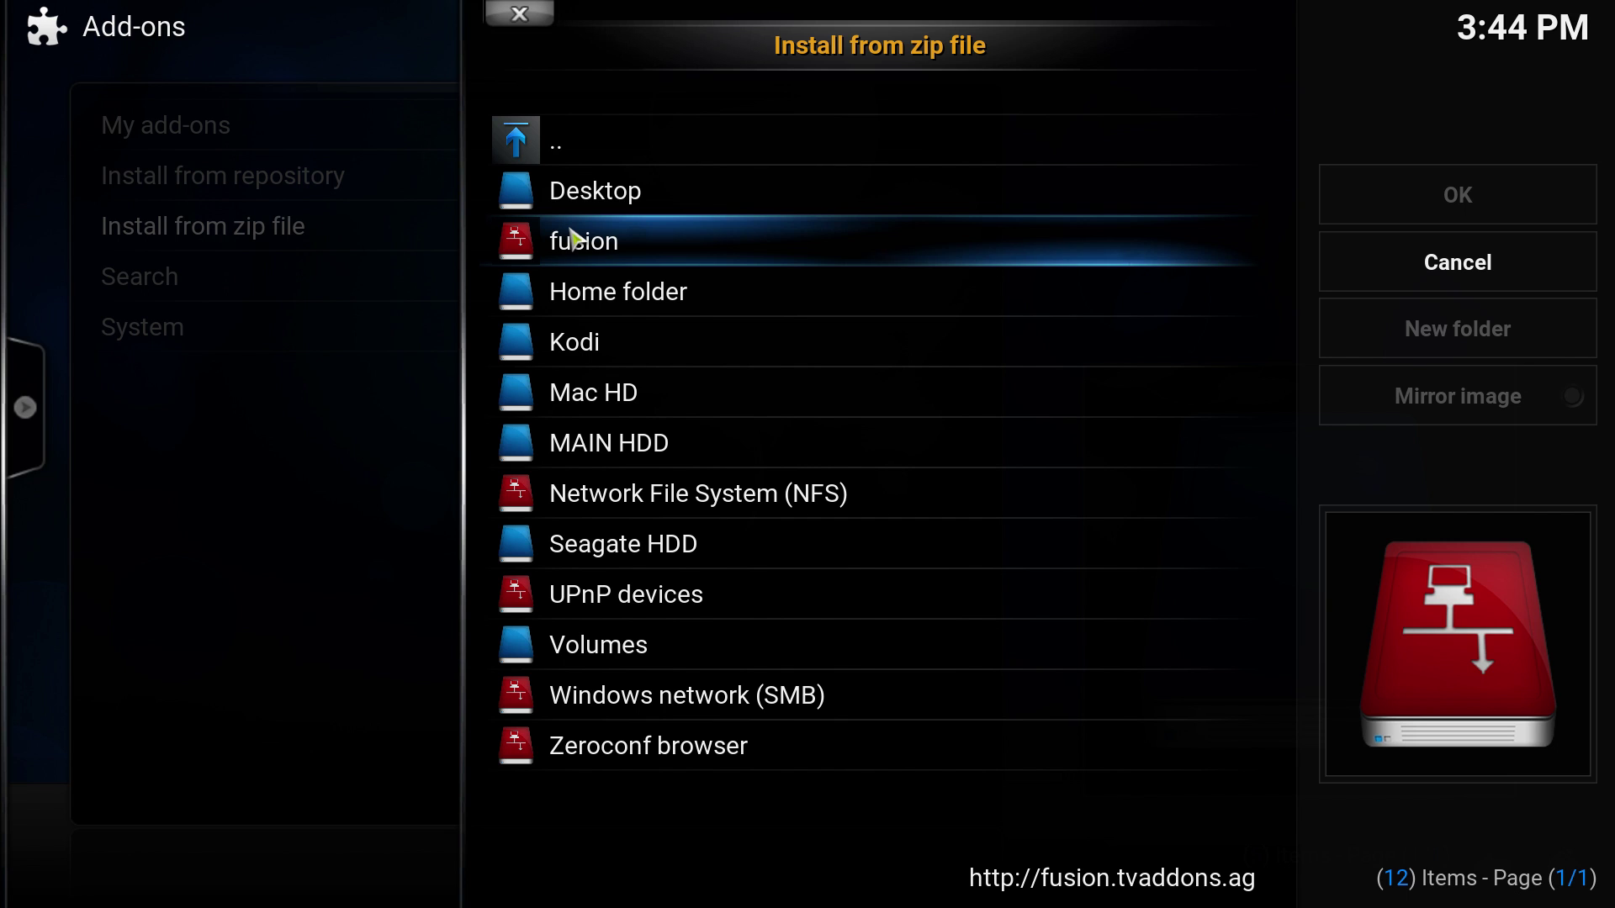
click(573, 238)
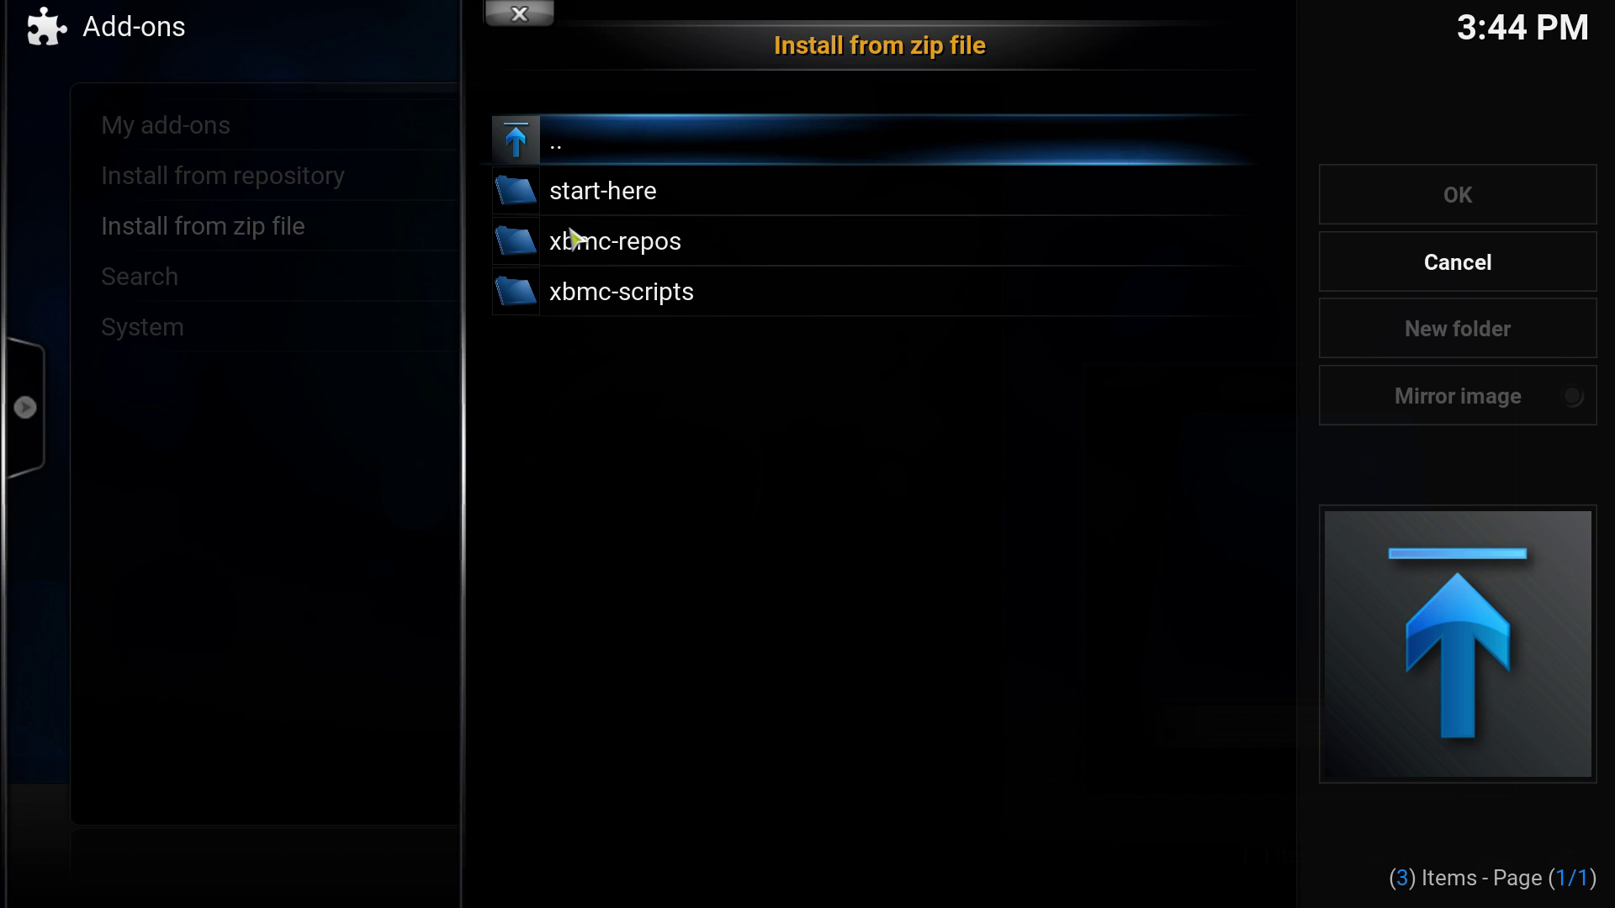
click(602, 200)
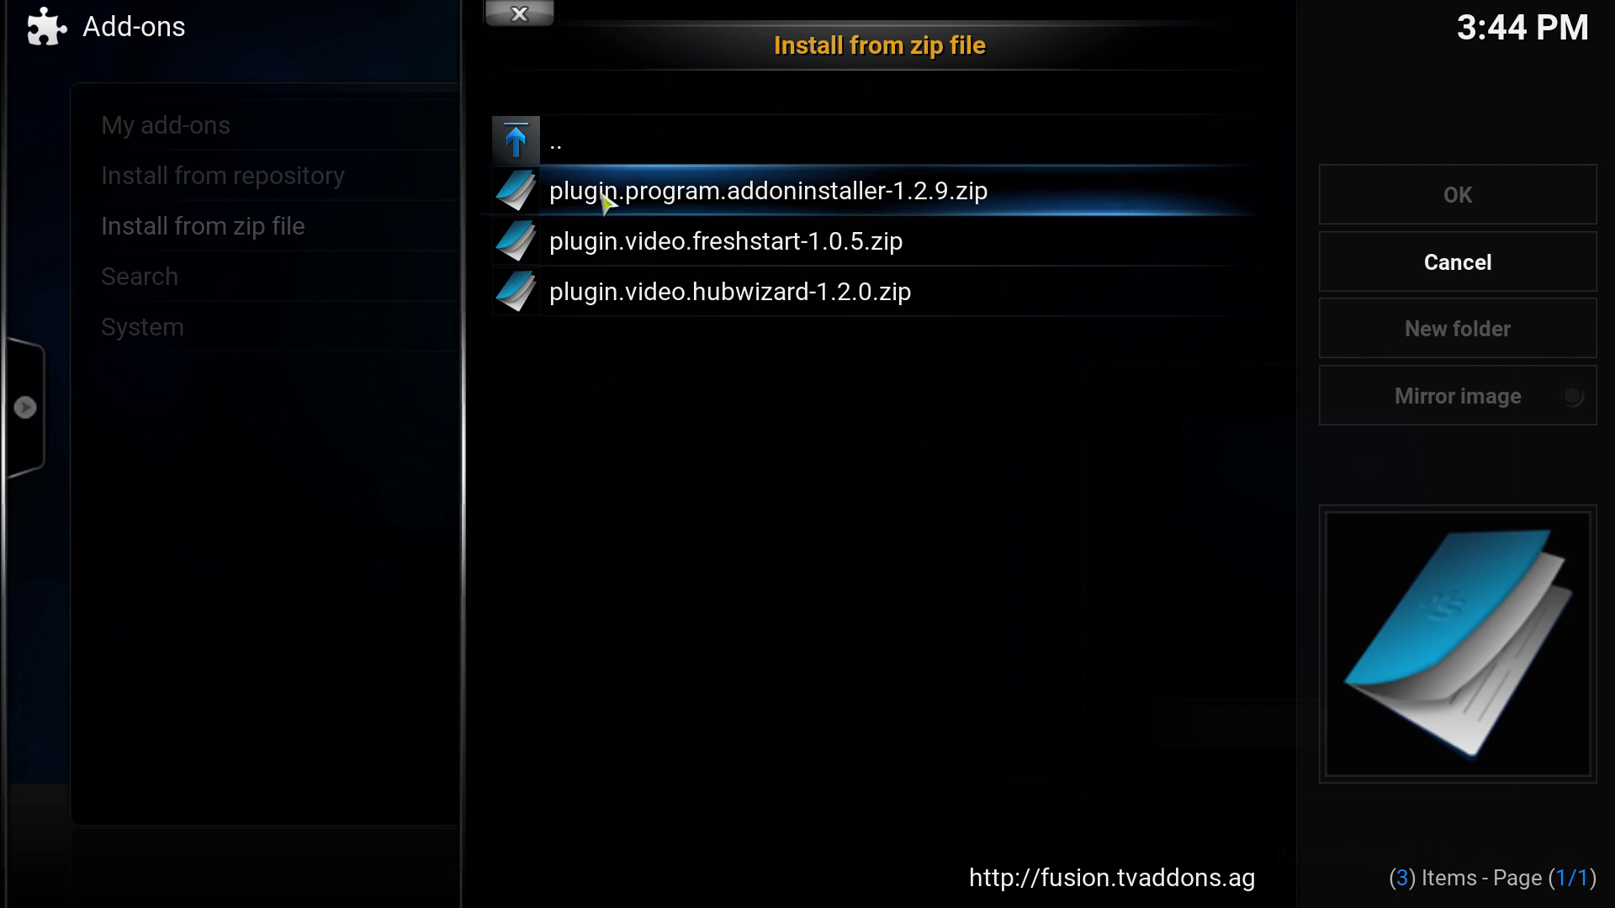
click(741, 212)
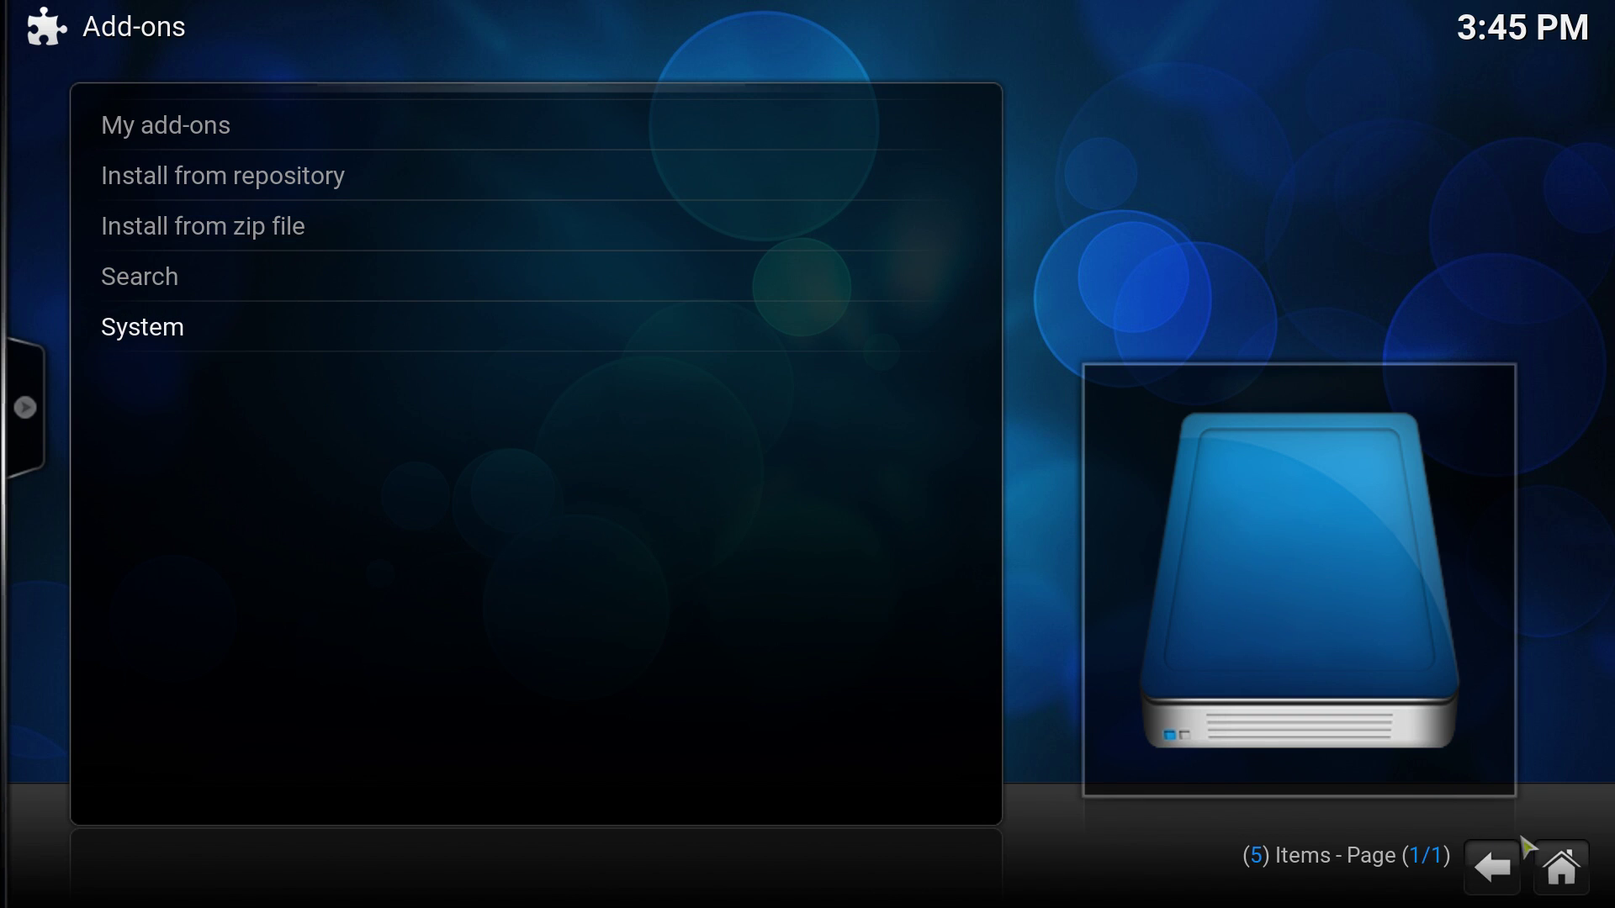
- From home, open the VIDEOS add-ons list and scroll to Exodus 2.0.12's details
click(1546, 858)
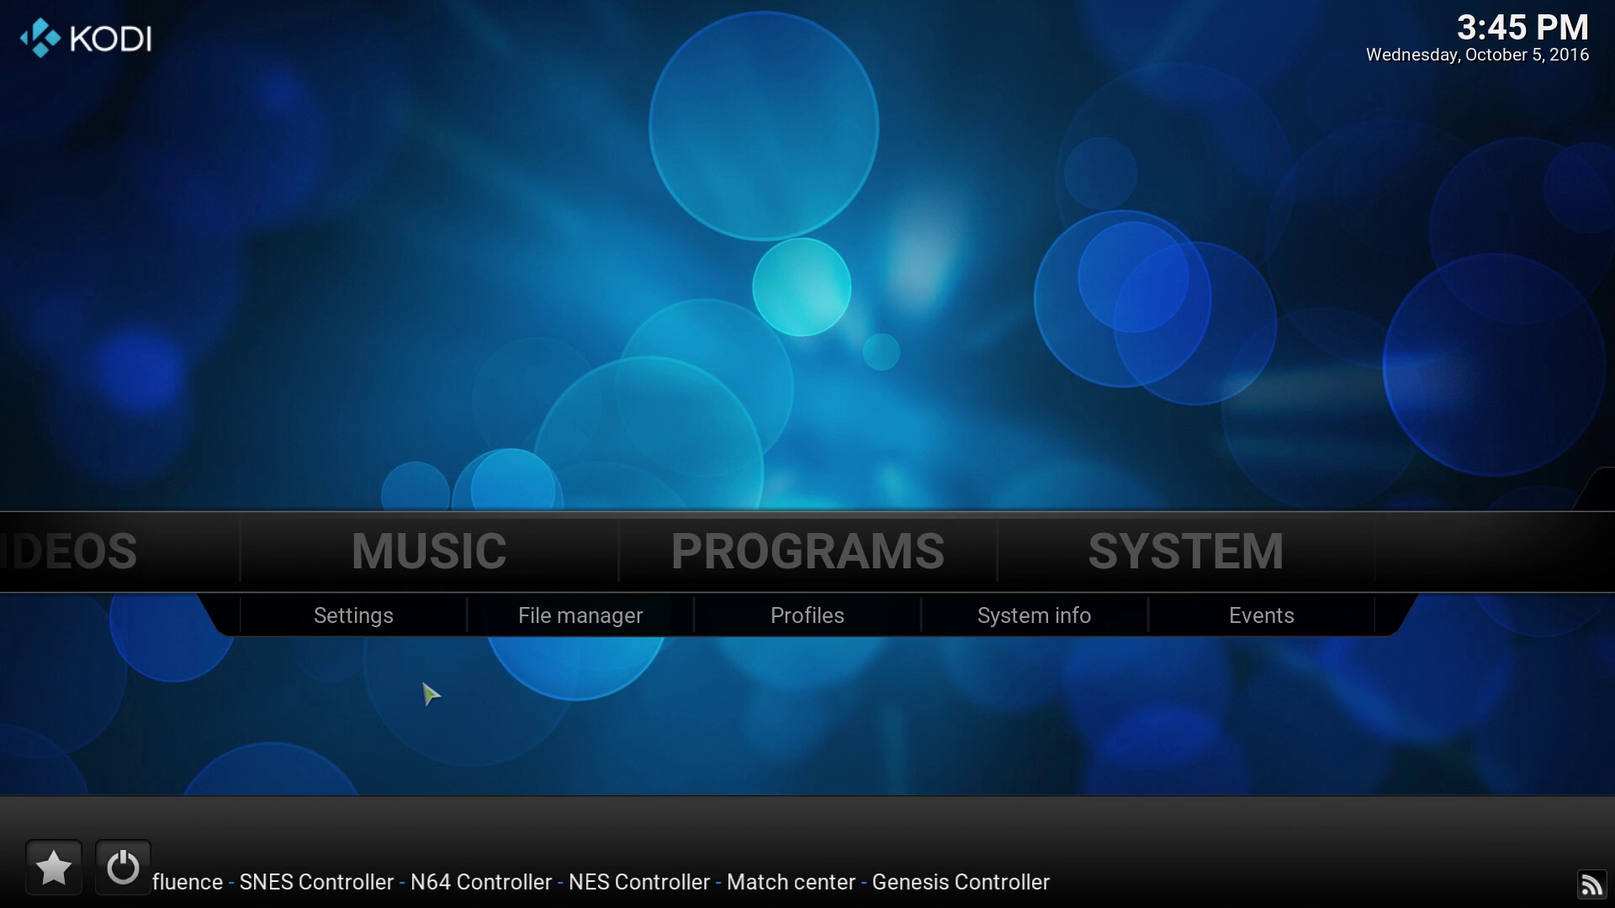
key(Left)
key(Left)
key(Left)
key(Left)
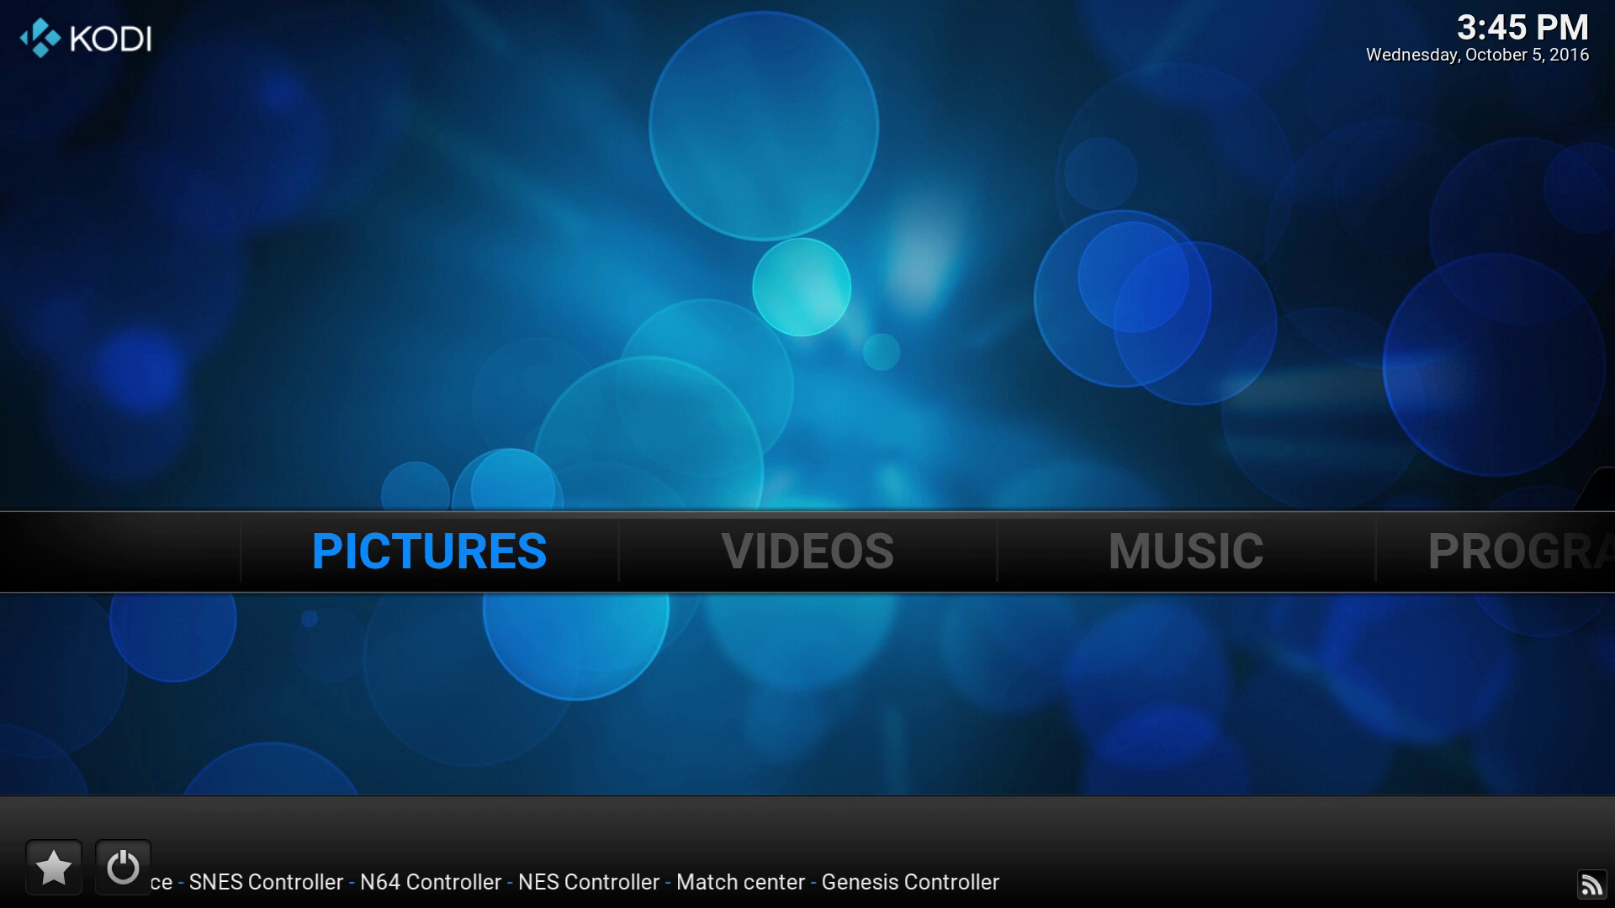
key(Right)
key(Down)
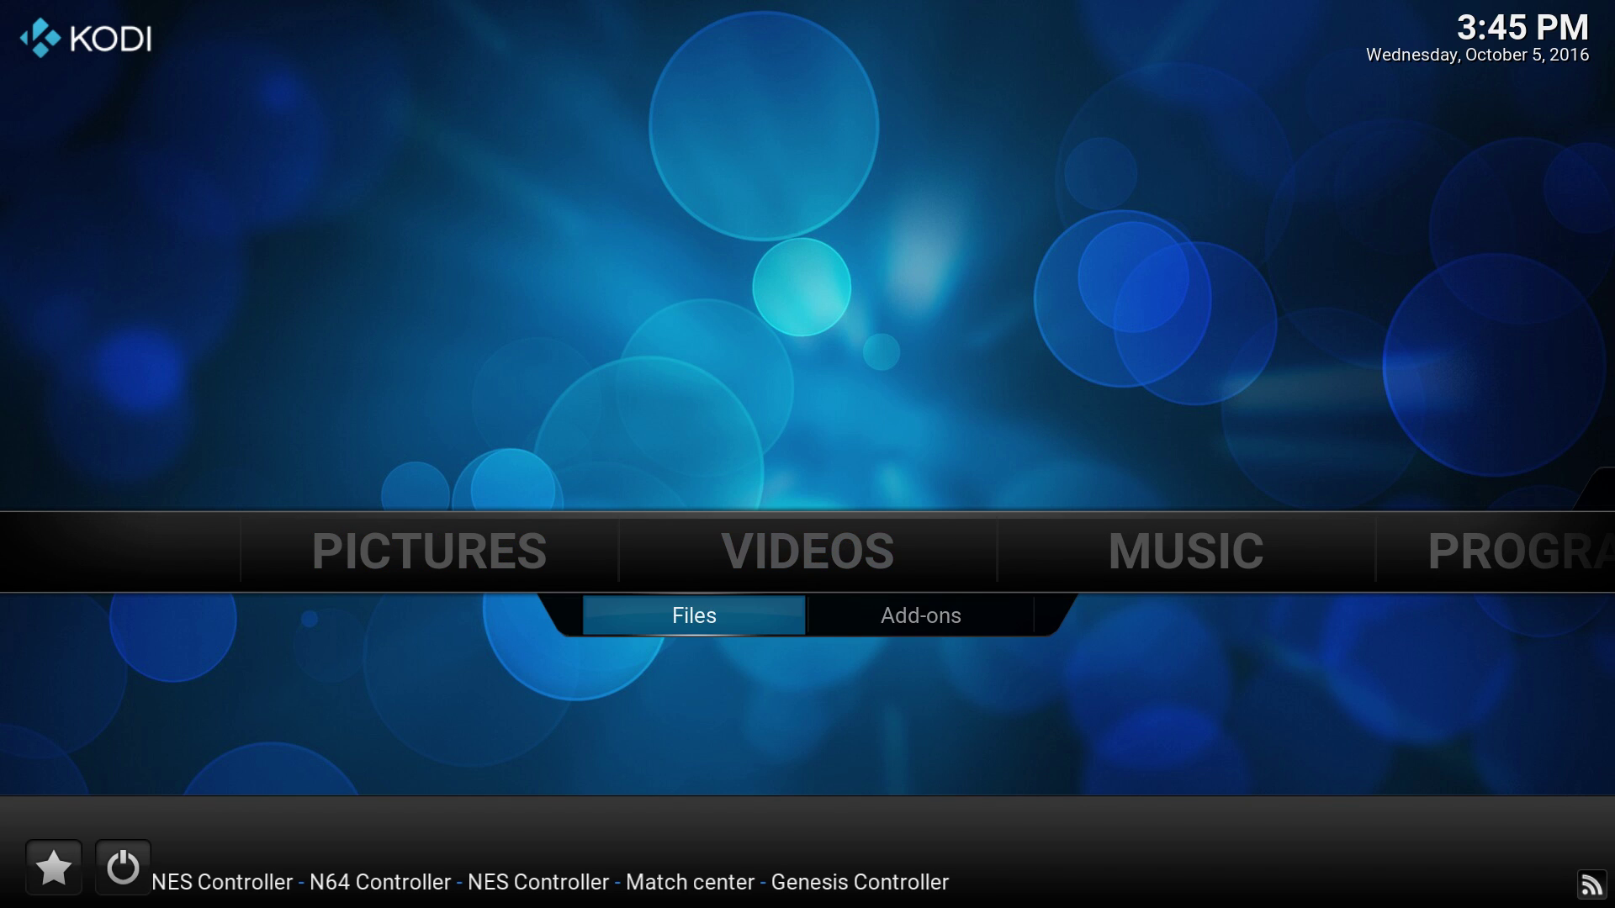
key(Right)
key(Return)
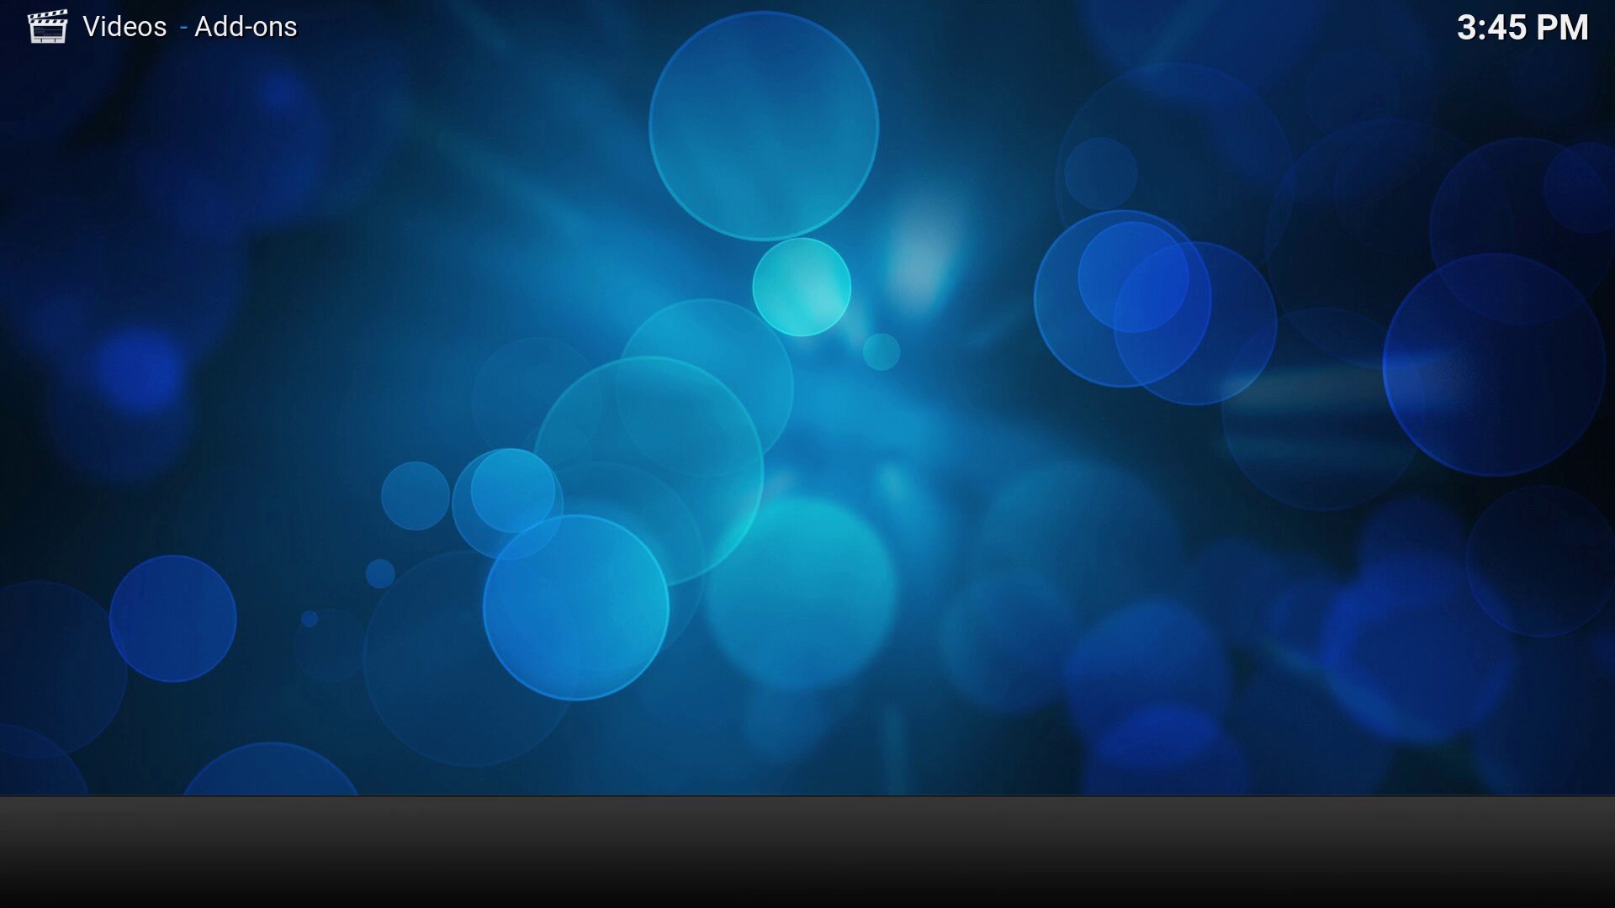
key(Return)
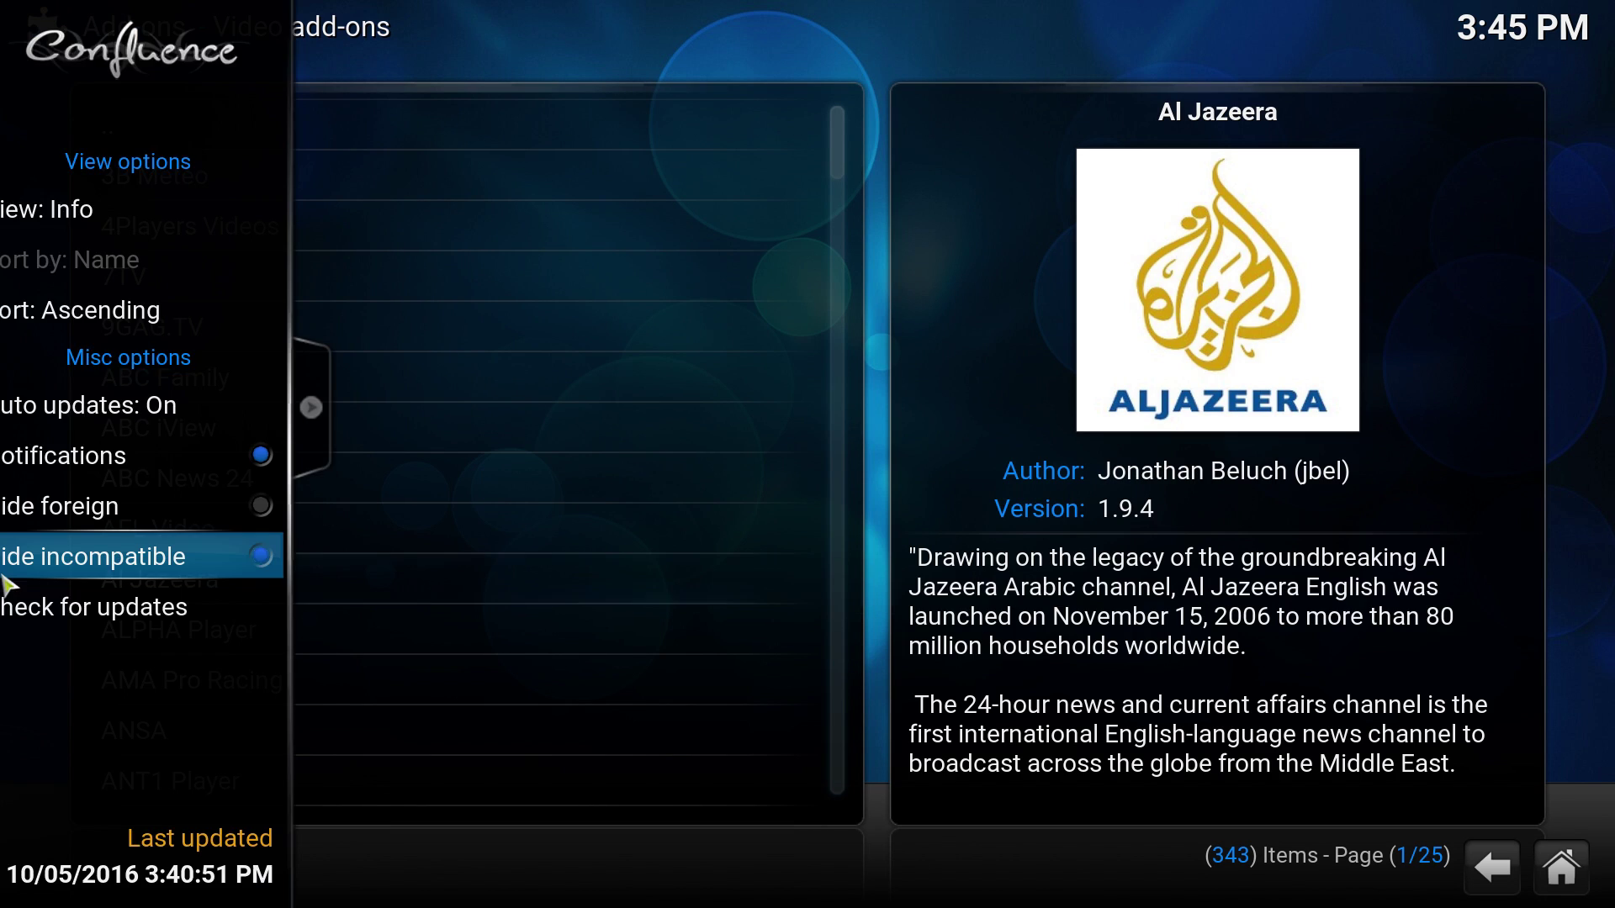
scroll(454, 560, down, 2)
scroll(471, 553, down, 20)
scroll(471, 553, down, 20)
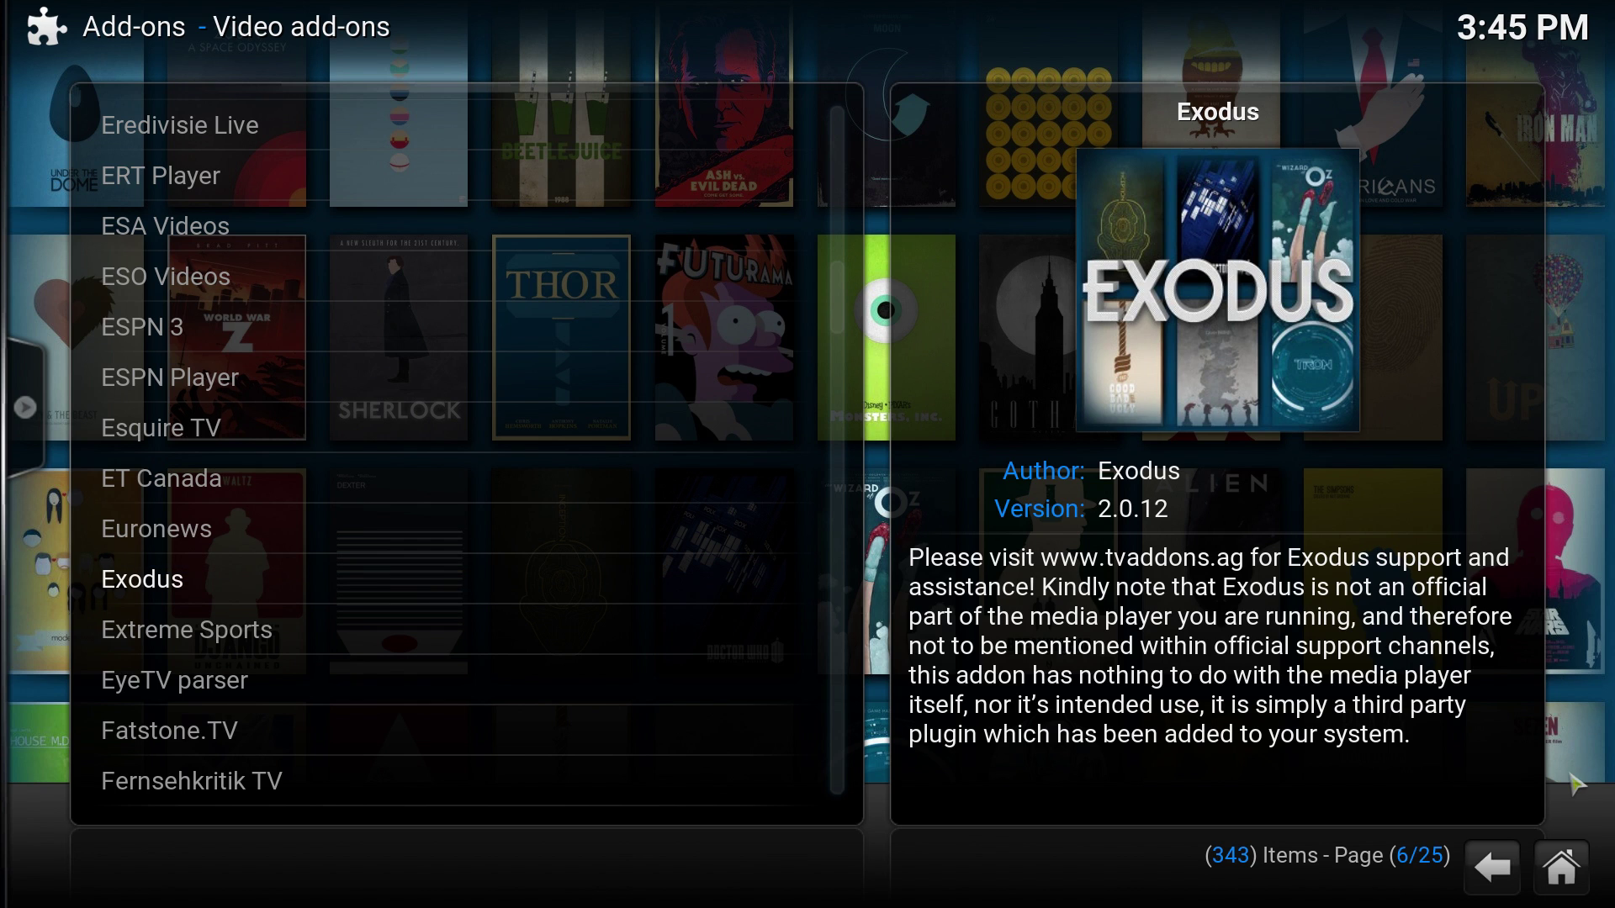
- From the home screen, open SYSTEM settings and enter the Add-ons category
click(1559, 866)
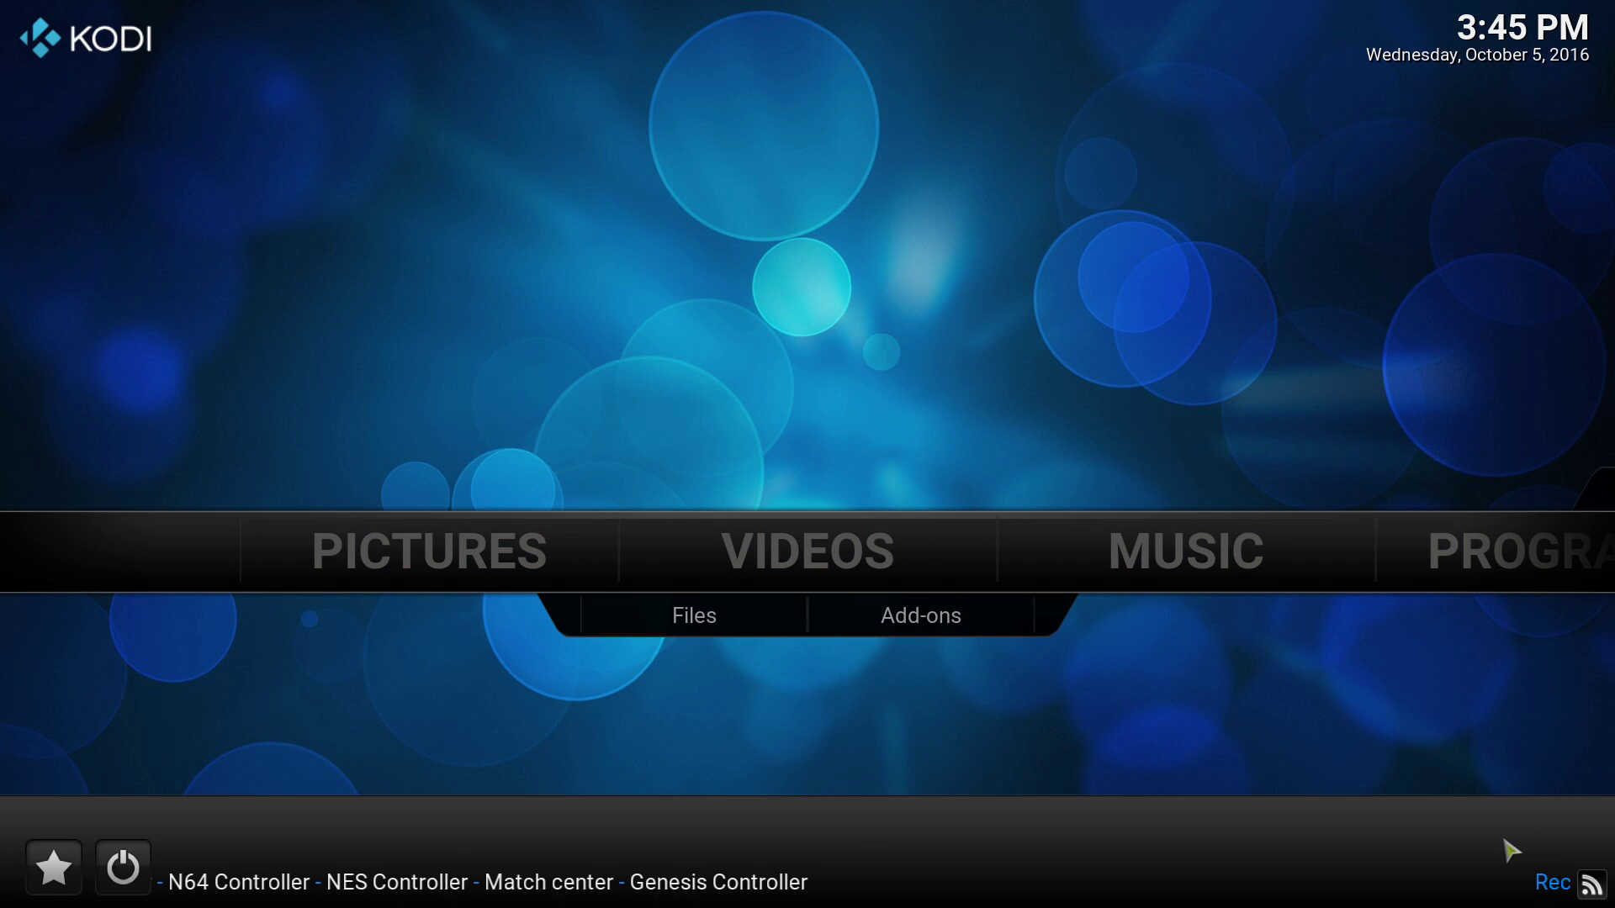
key(Right)
key(Right)
key(Right)
key(Right)
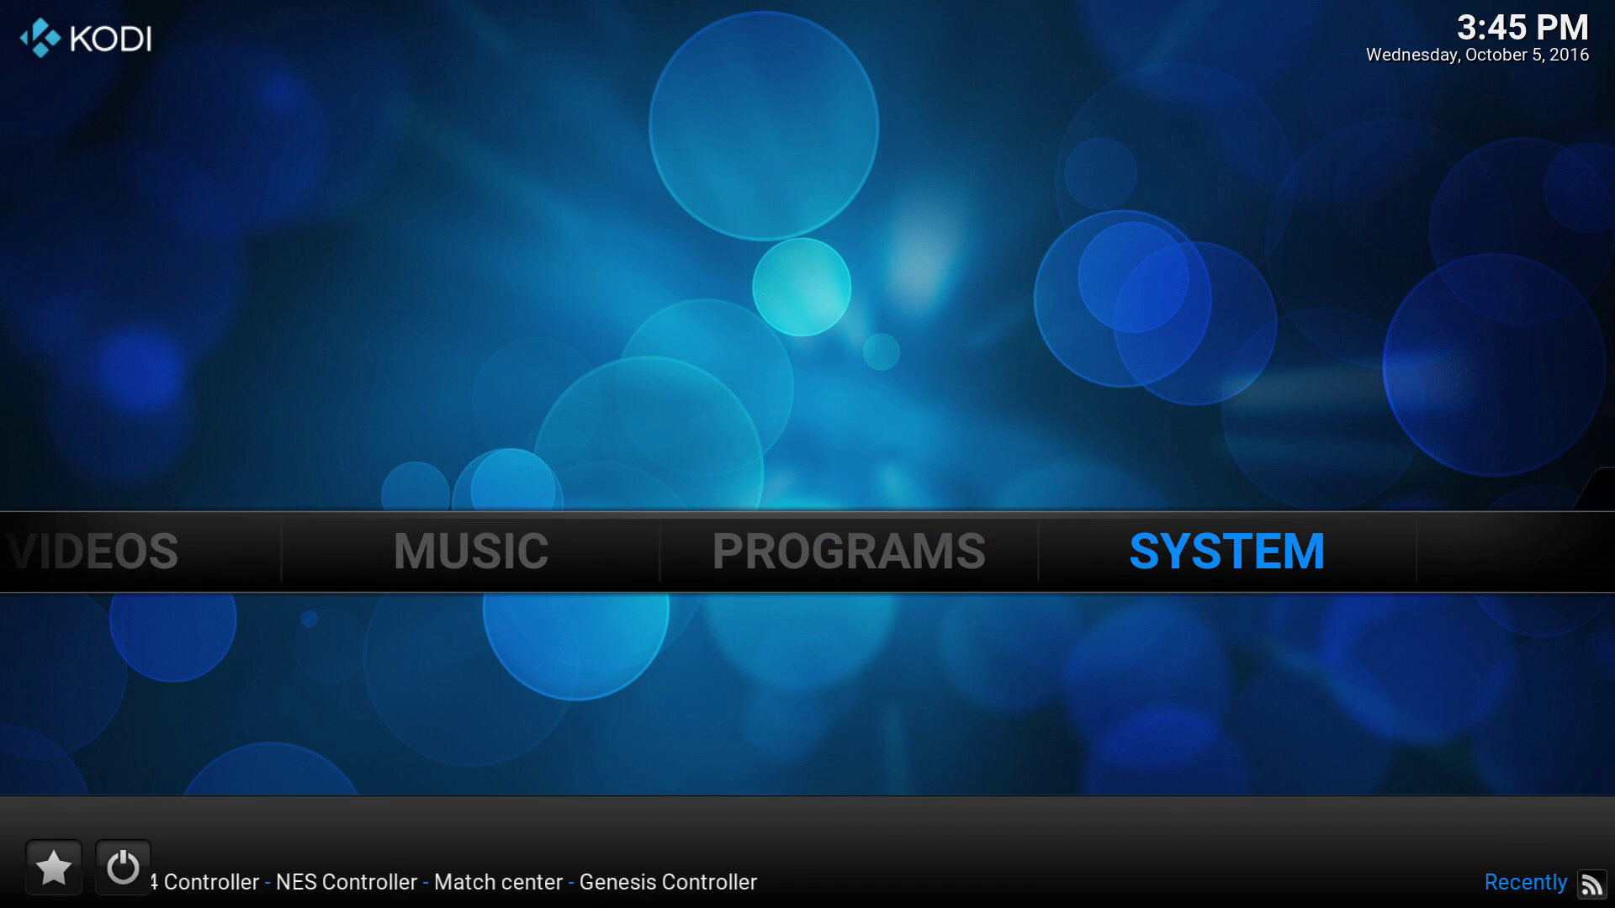
key(Left)
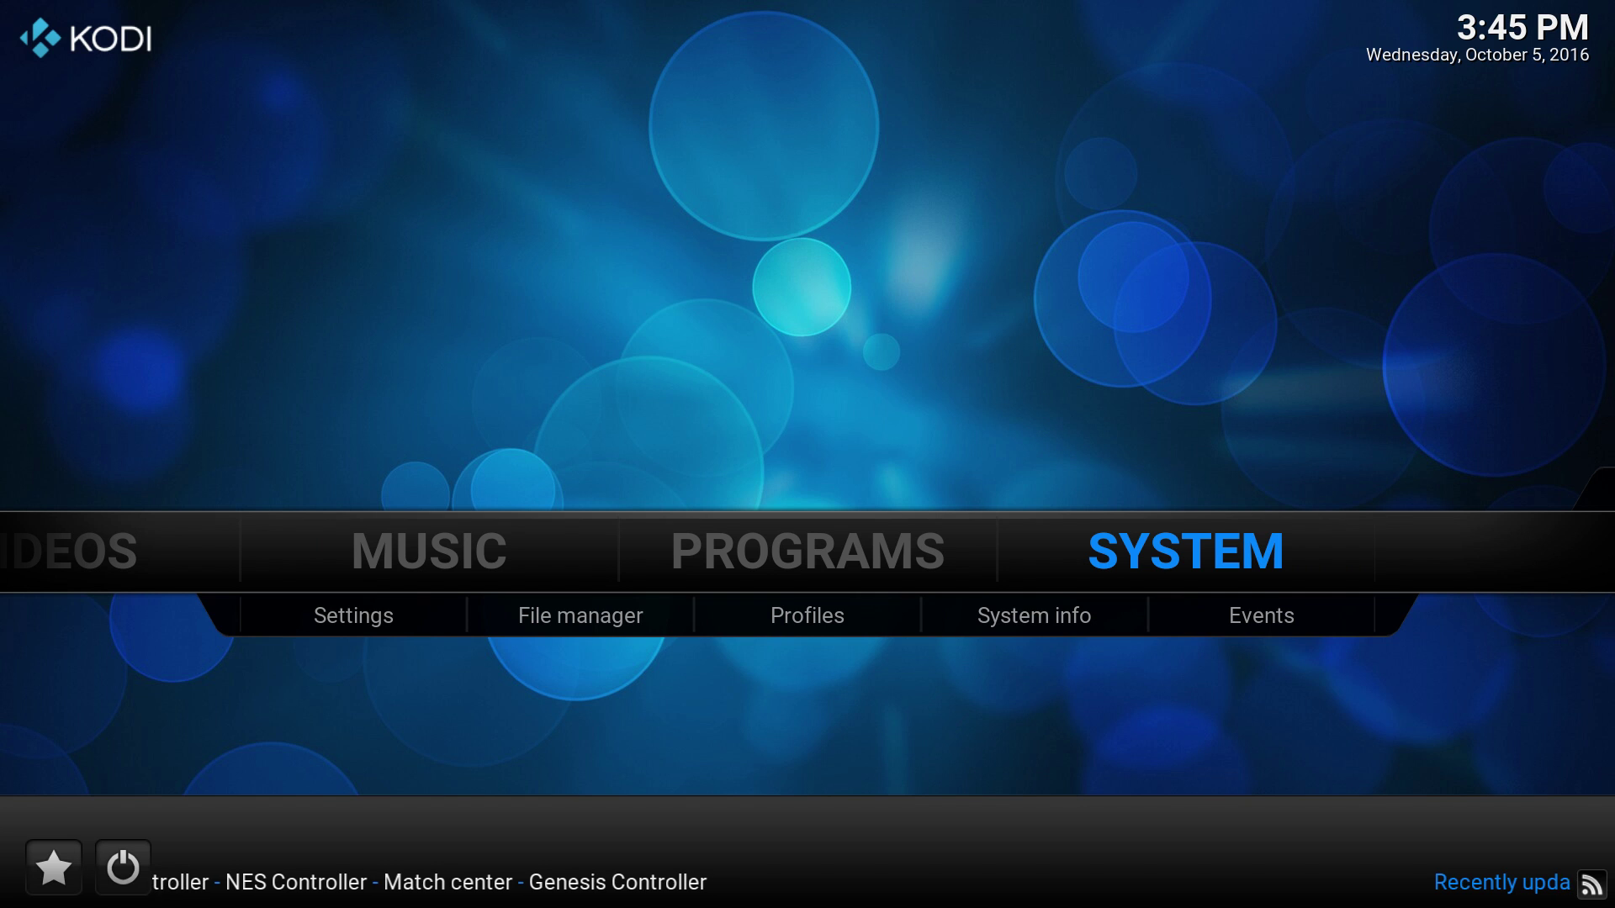
key(Return)
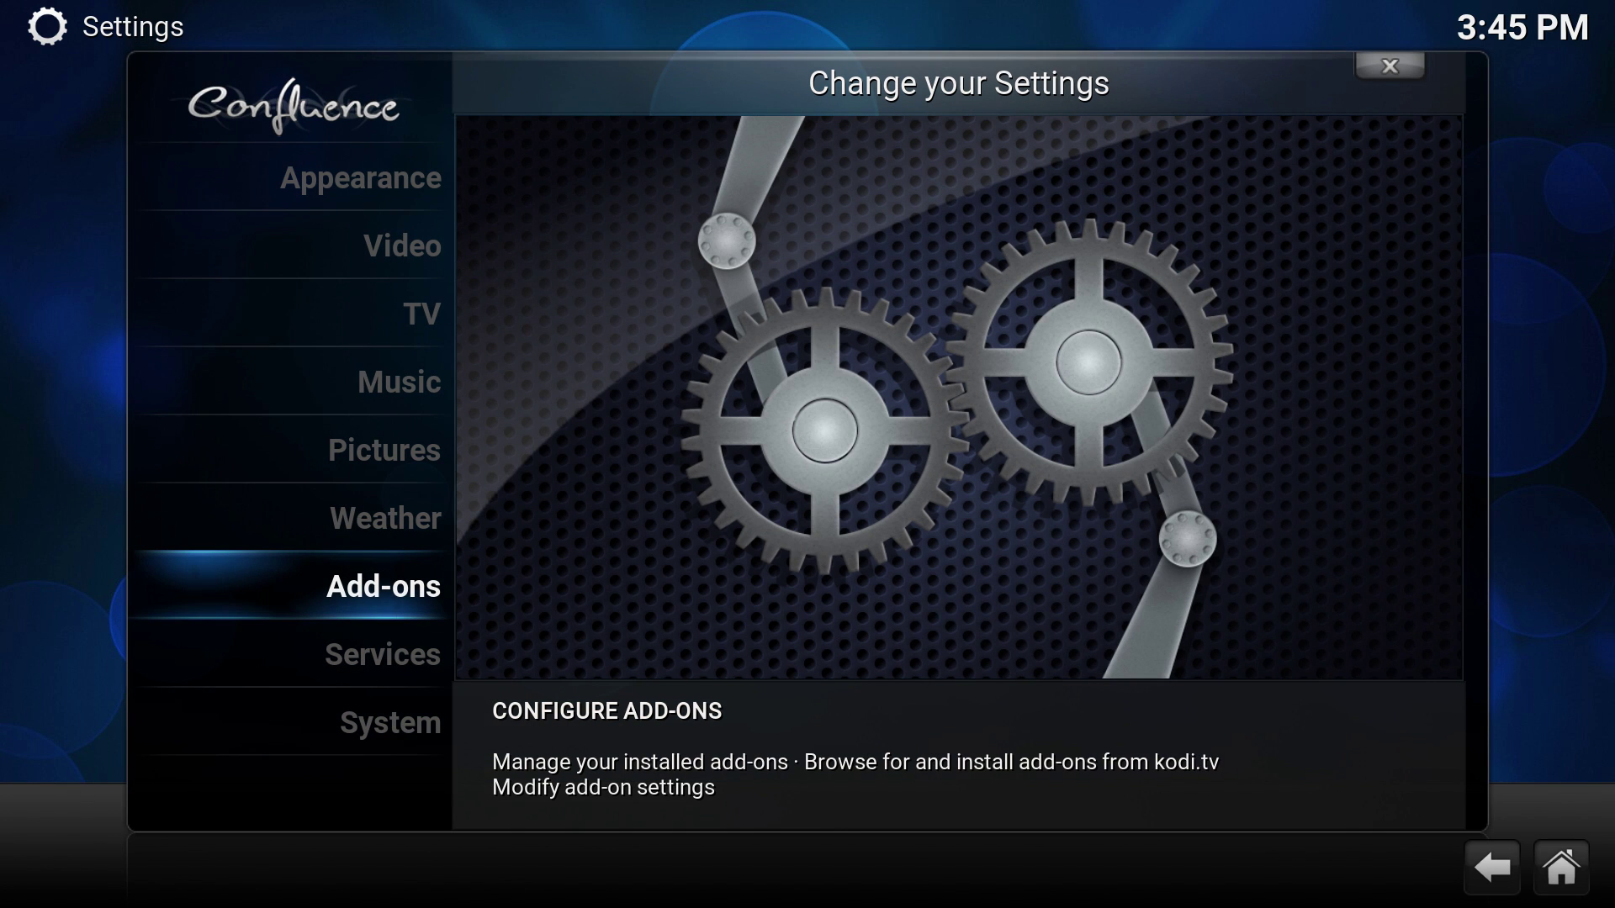
key(Down)
key(Up)
key(Return)
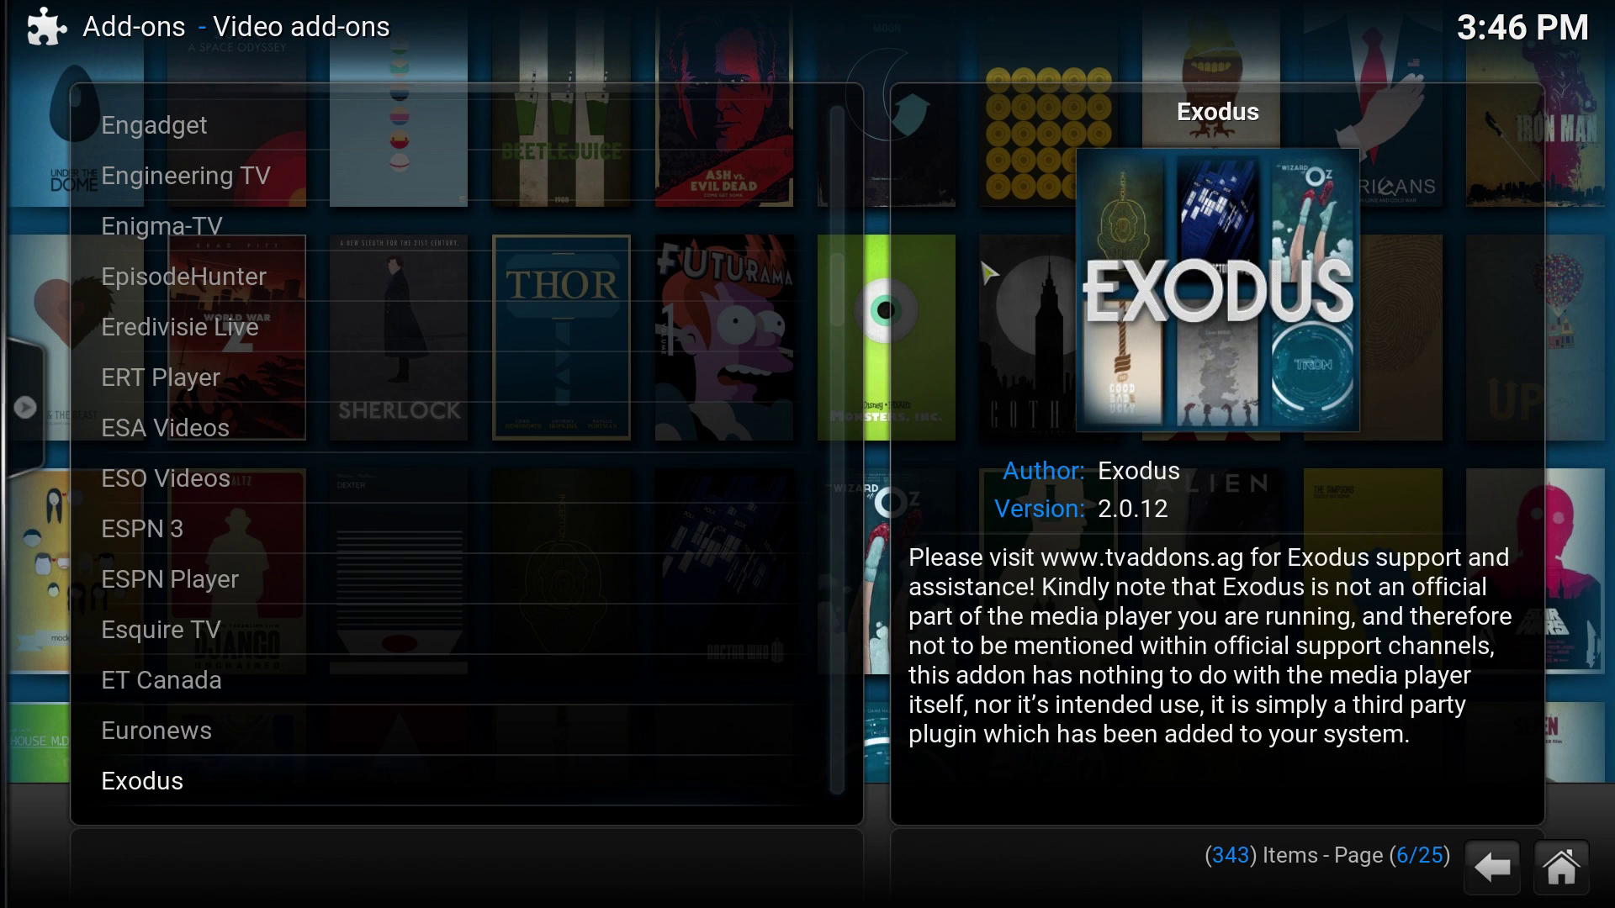
- Scroll to the top of the Video add-ons list and go up two levels to Add-ons
scroll(784, 321, up, 5)
scroll(784, 321, up, 20)
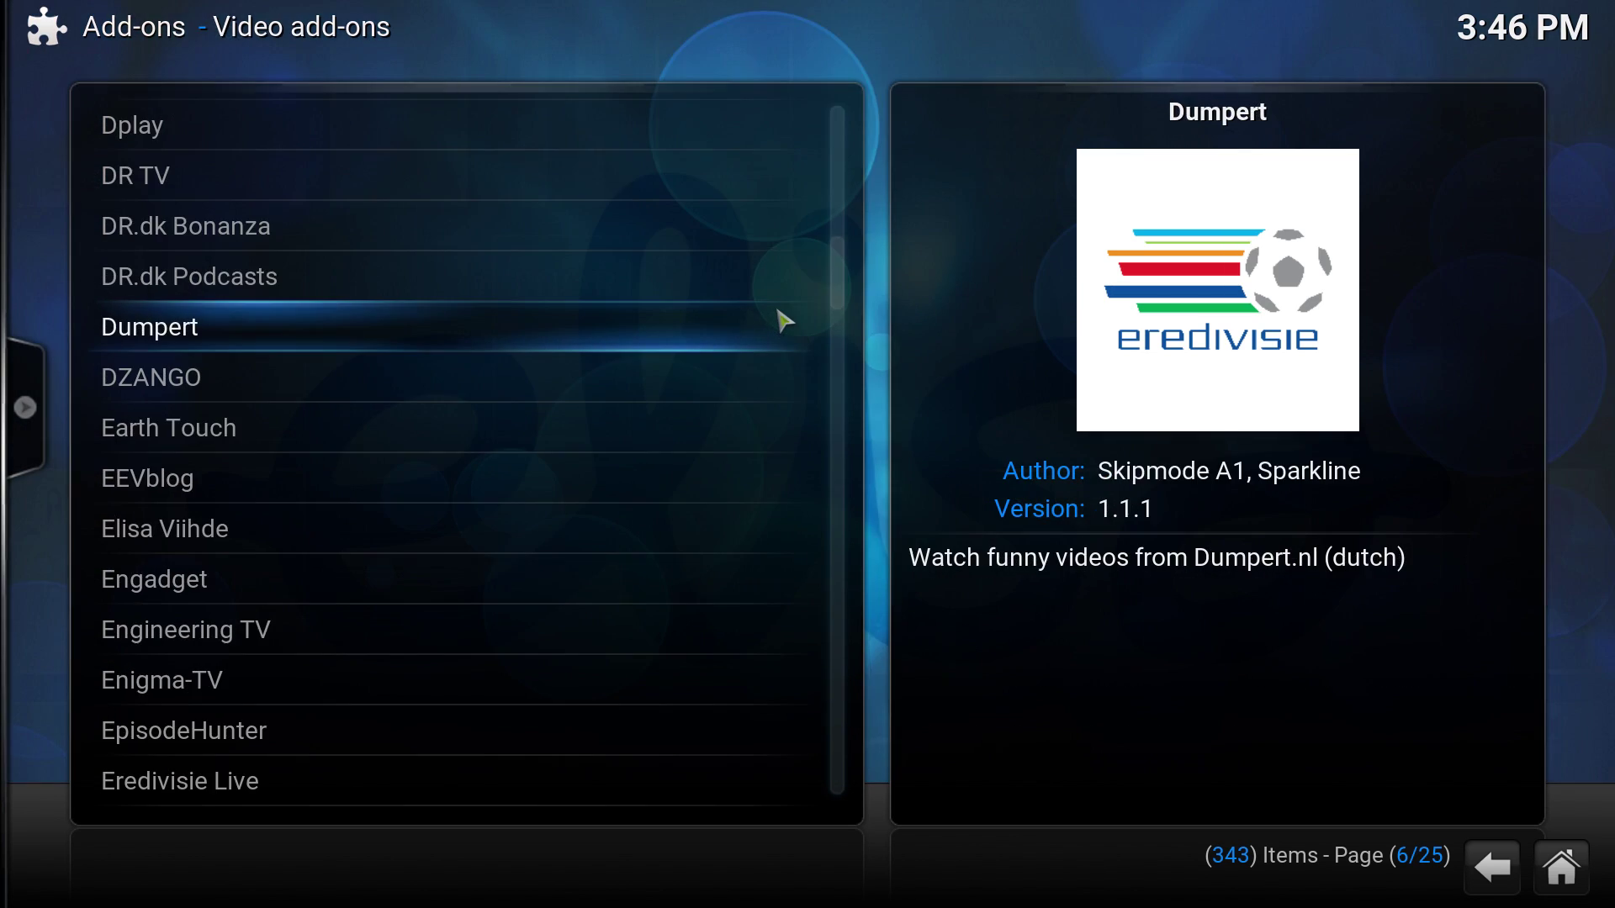
scroll(784, 320, up, 20)
scroll(784, 321, up, 20)
scroll(784, 320, up, 2)
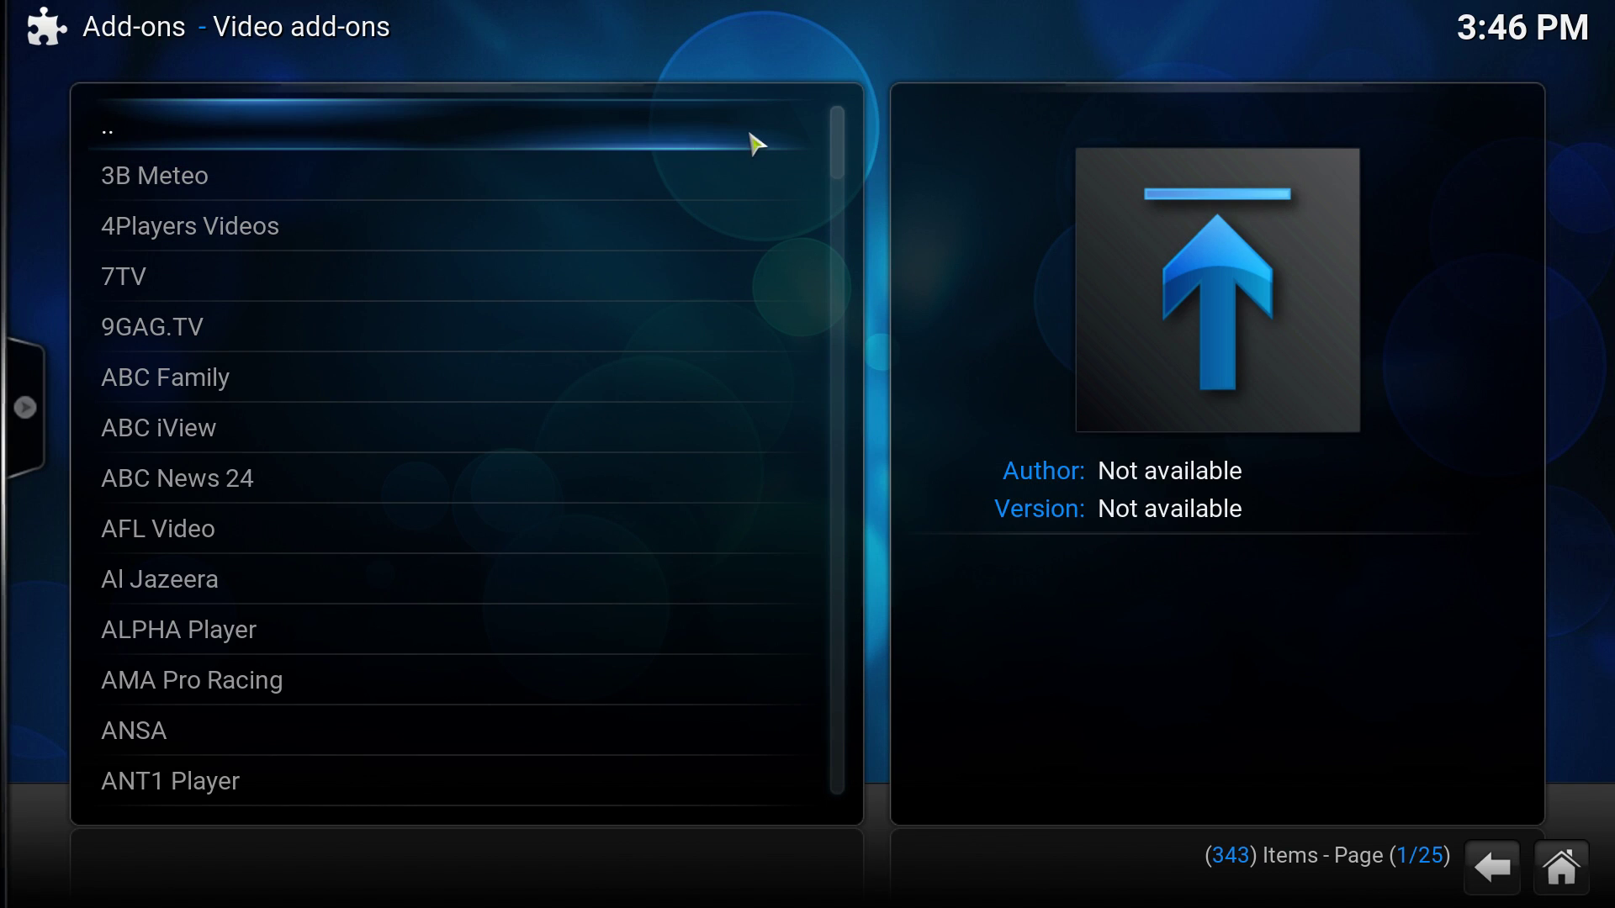
click(755, 143)
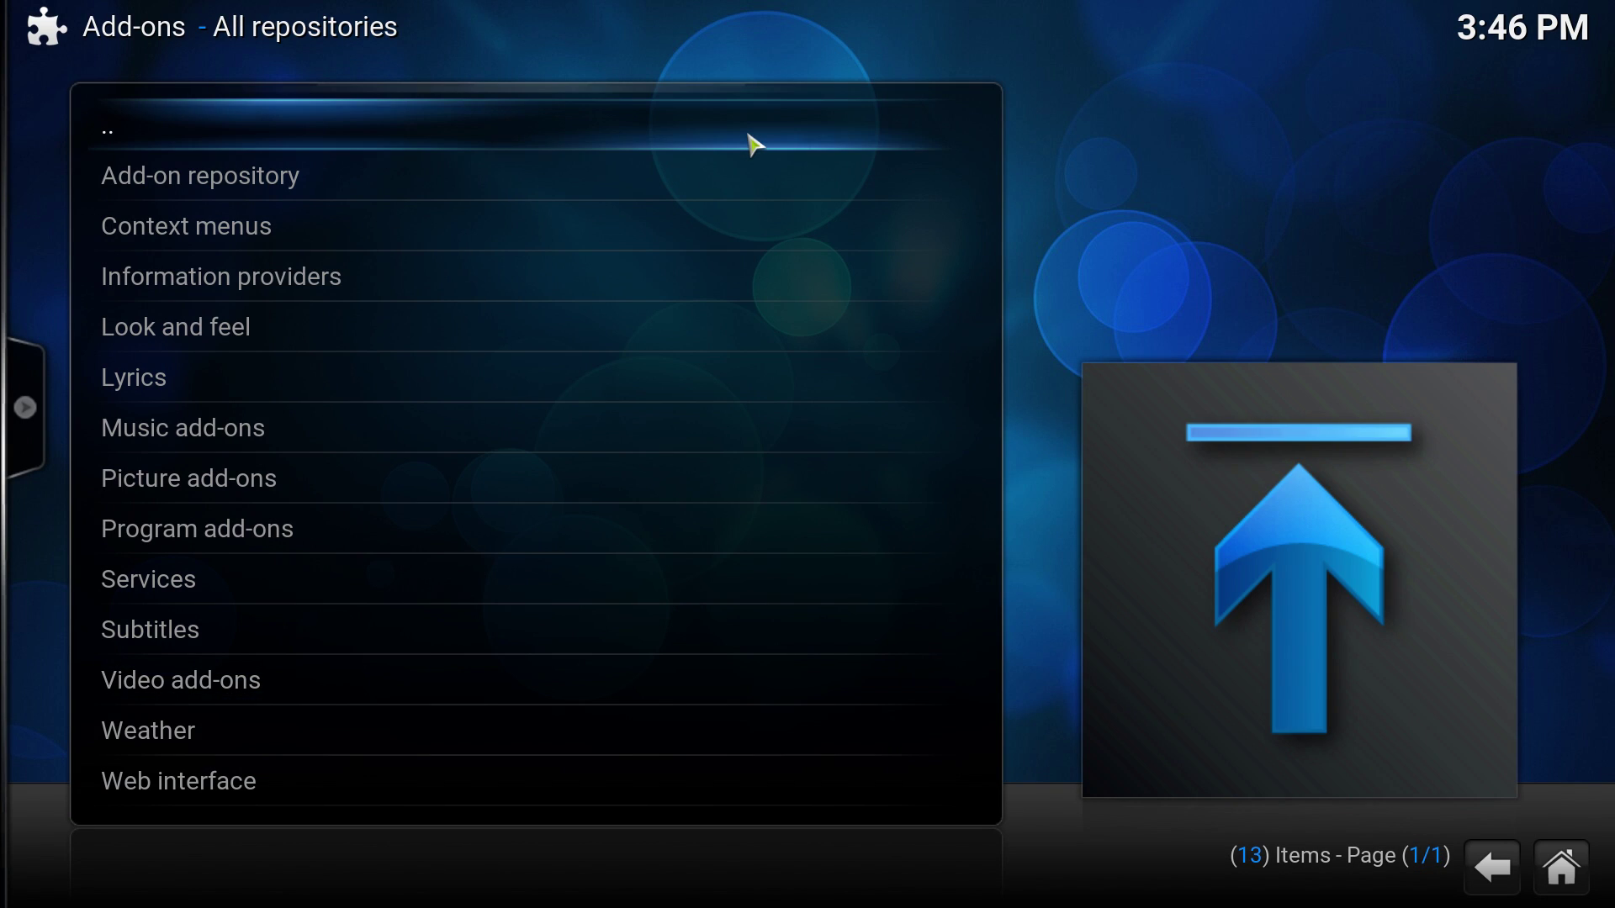
click(751, 142)
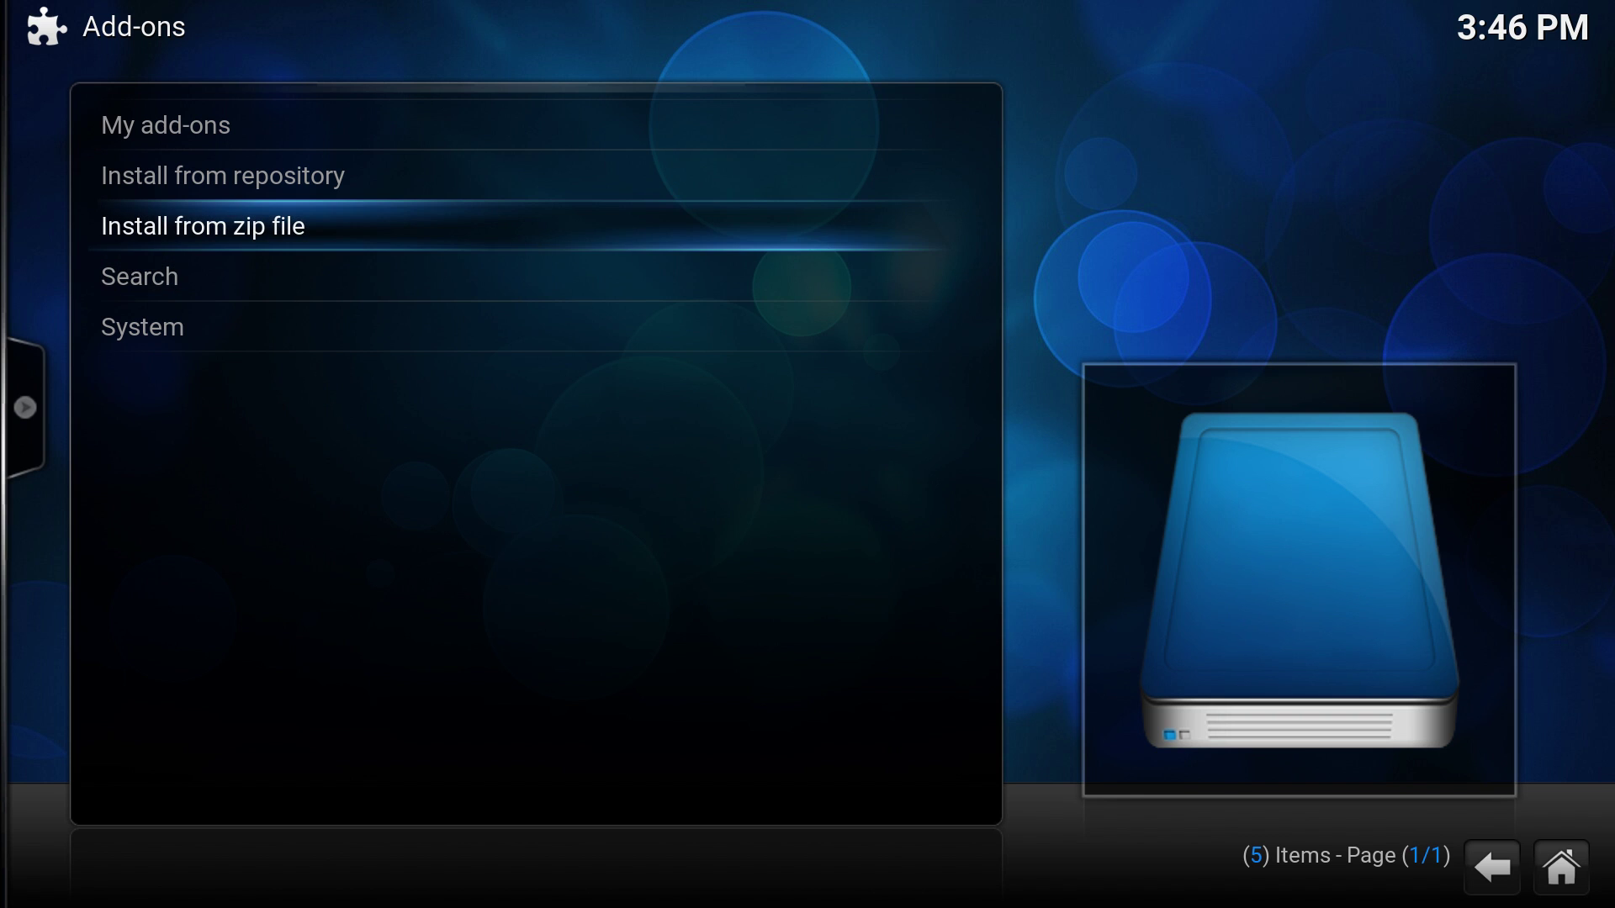
- Install repository.exodus-1.0.1.zip from the fusion > xbmc-repos > english folder
key(Return)
key(Down)
key(Down)
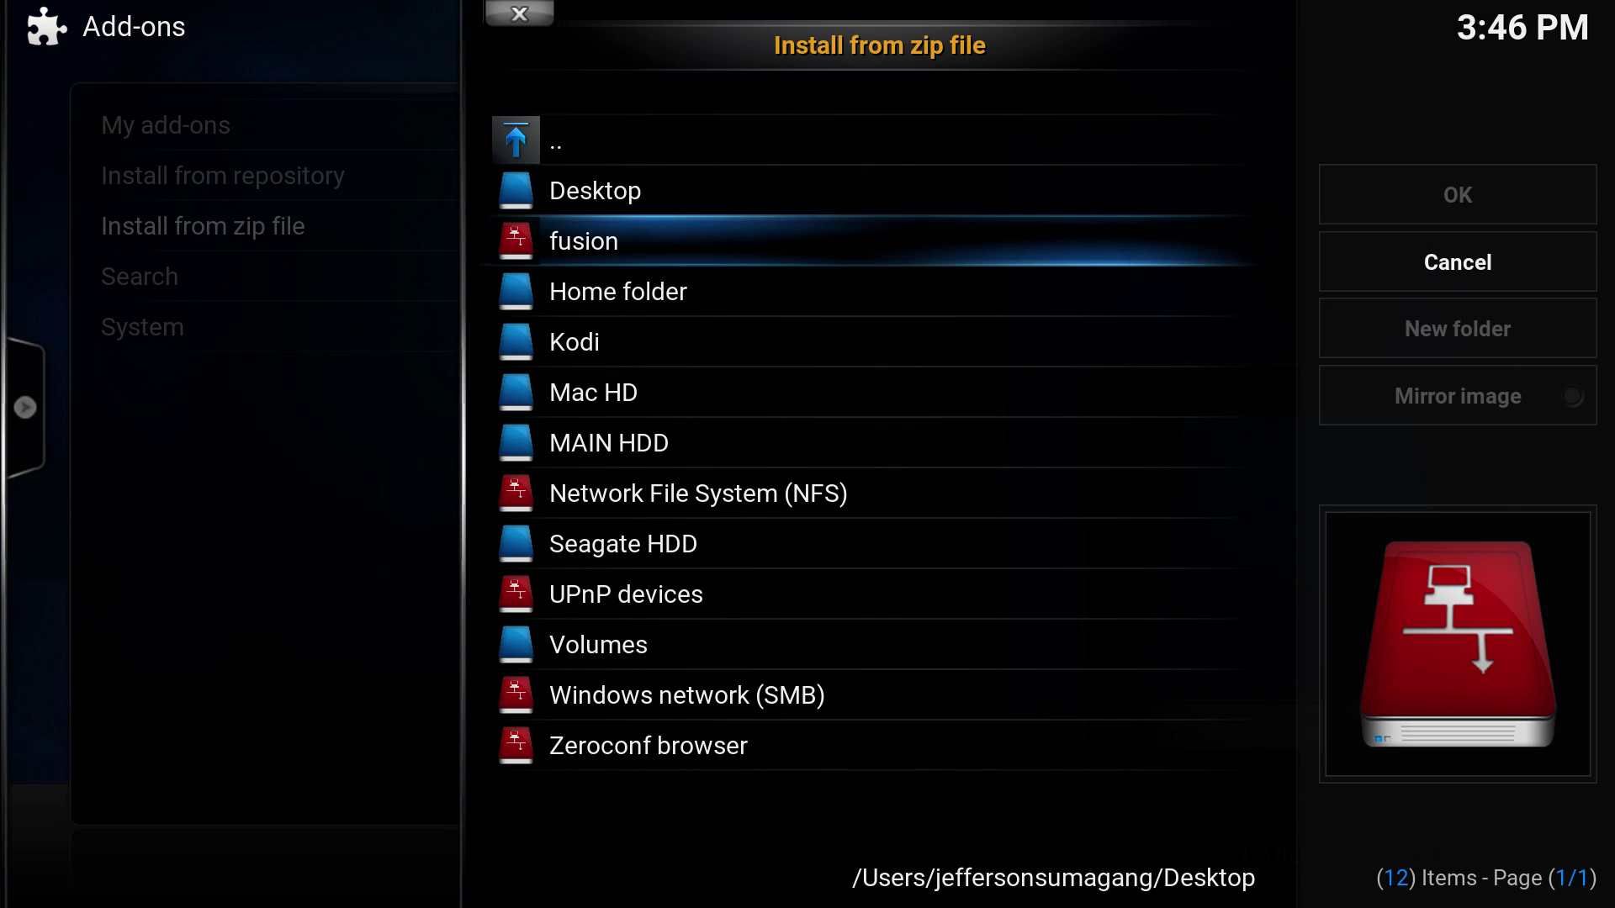
key(Return)
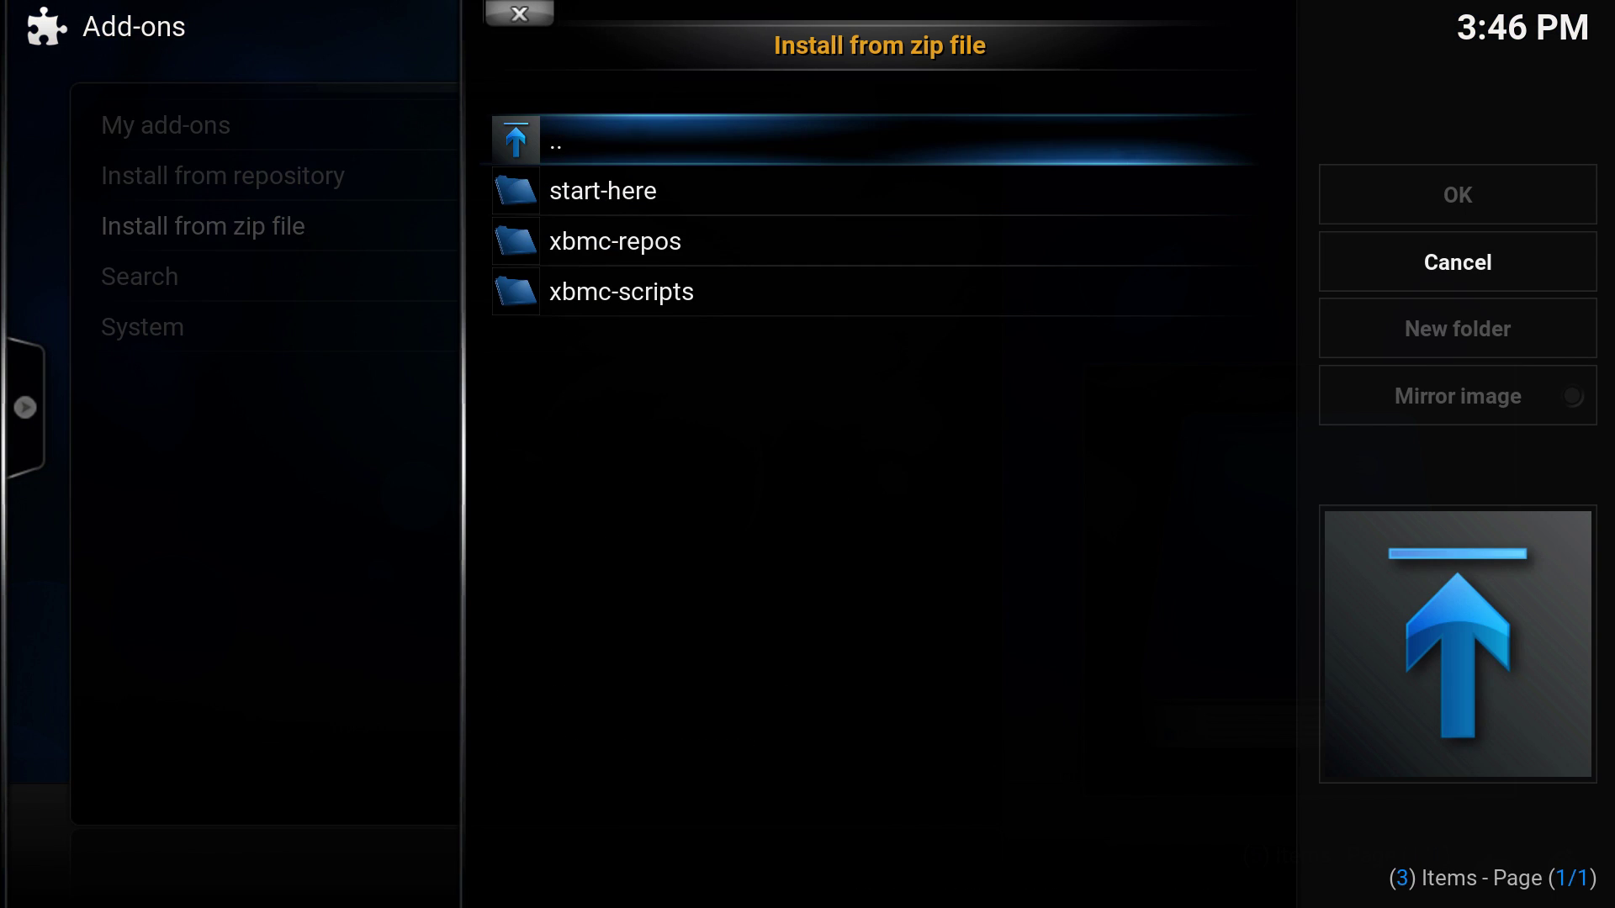
key(Down)
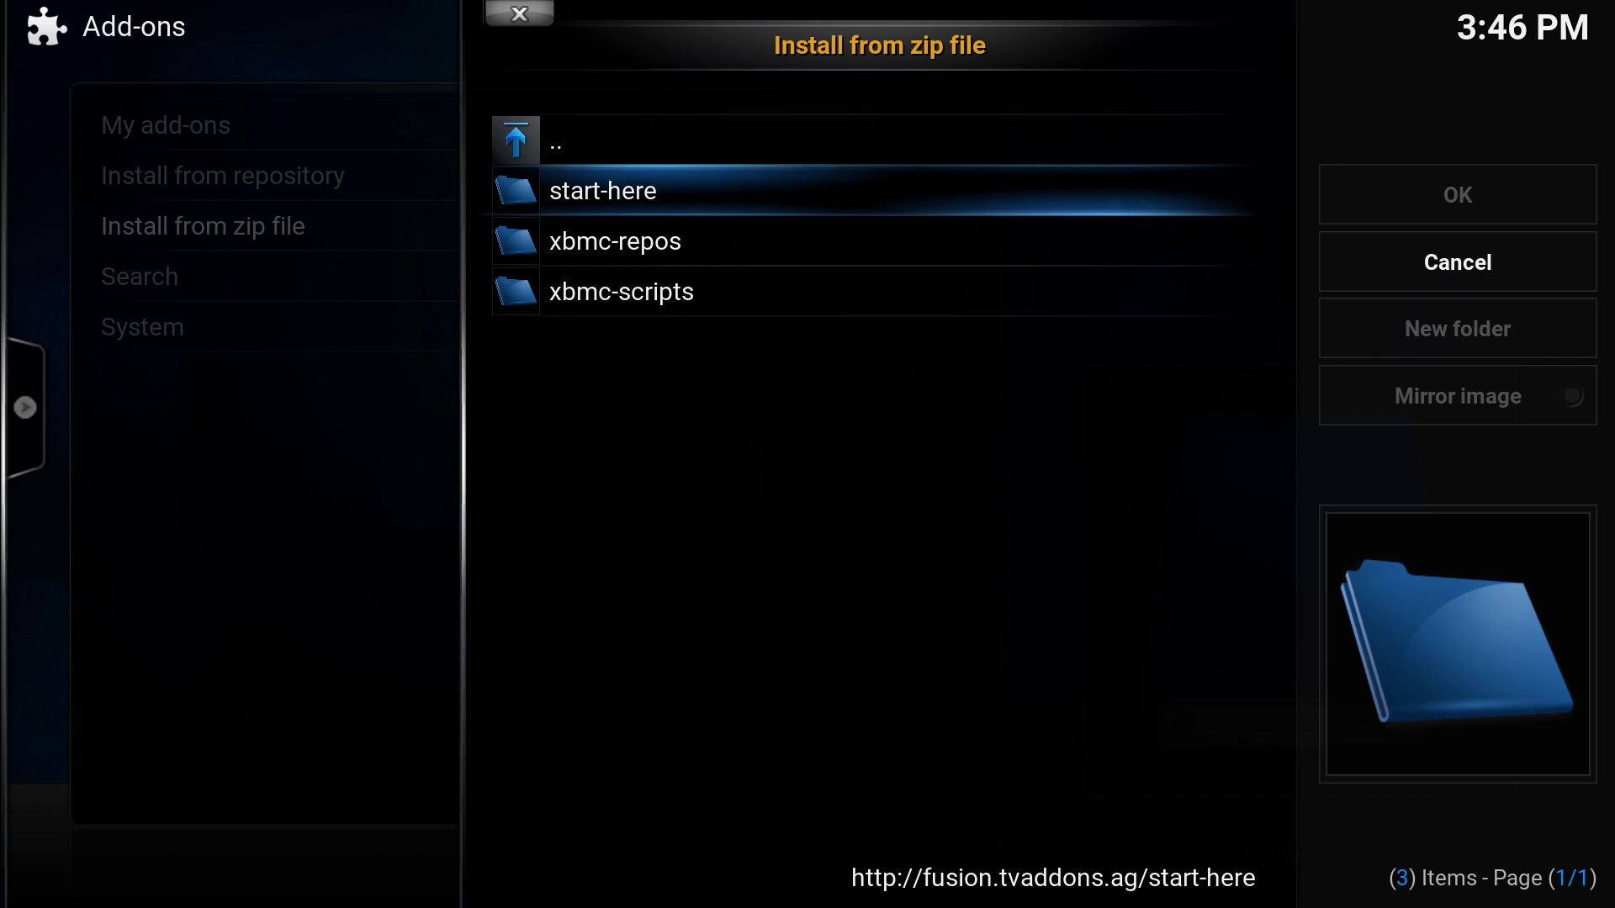
key(Down)
key(Return)
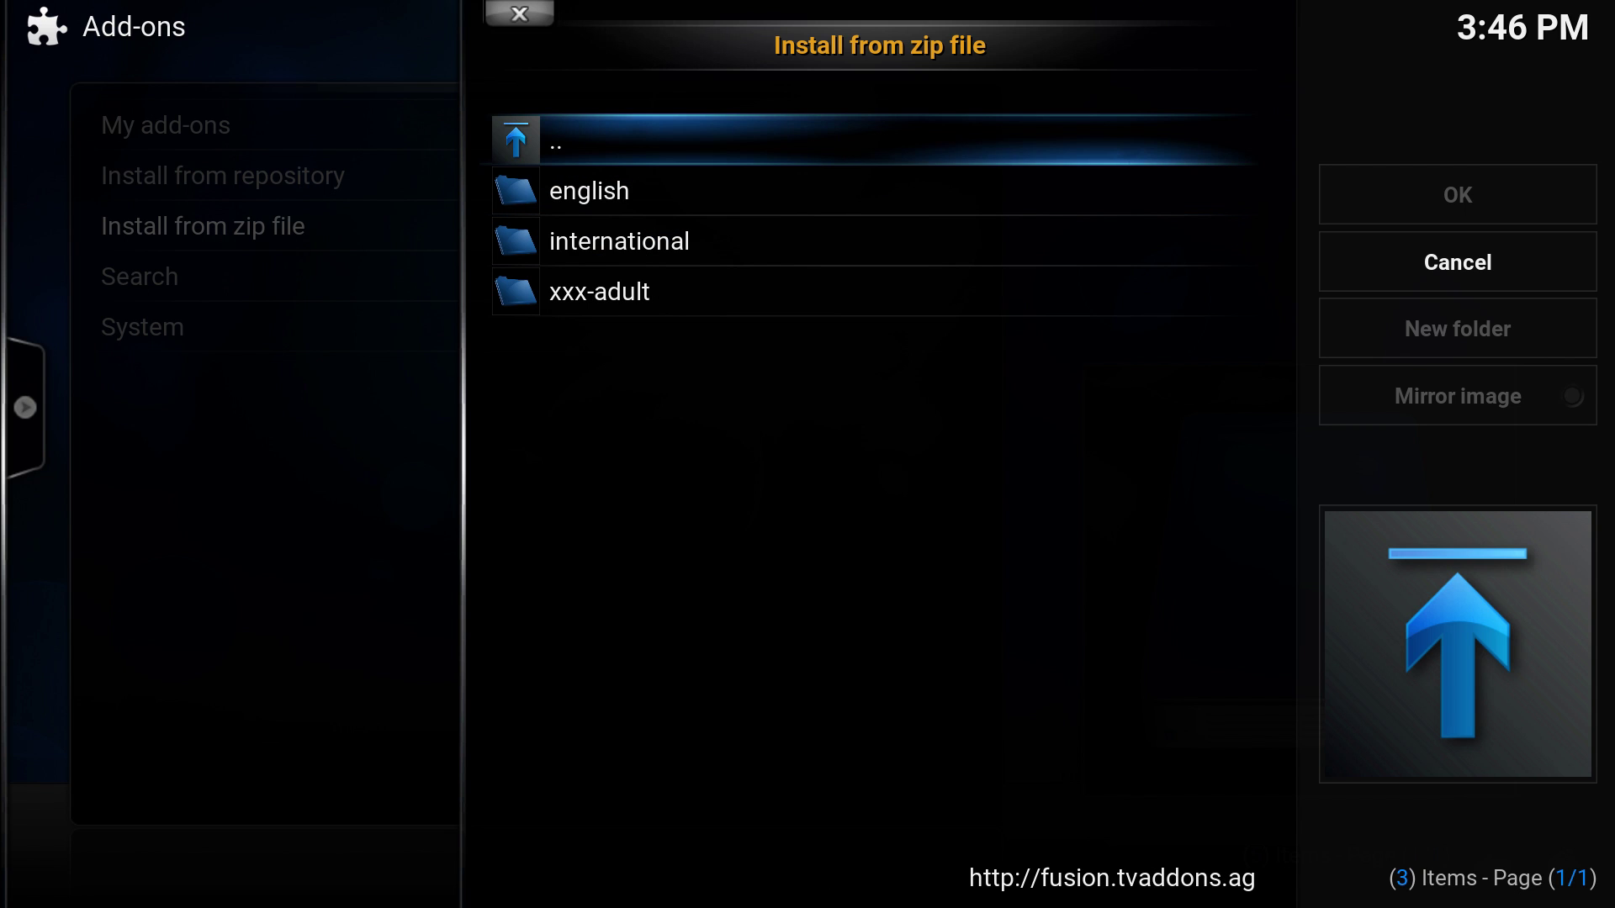
key(Down)
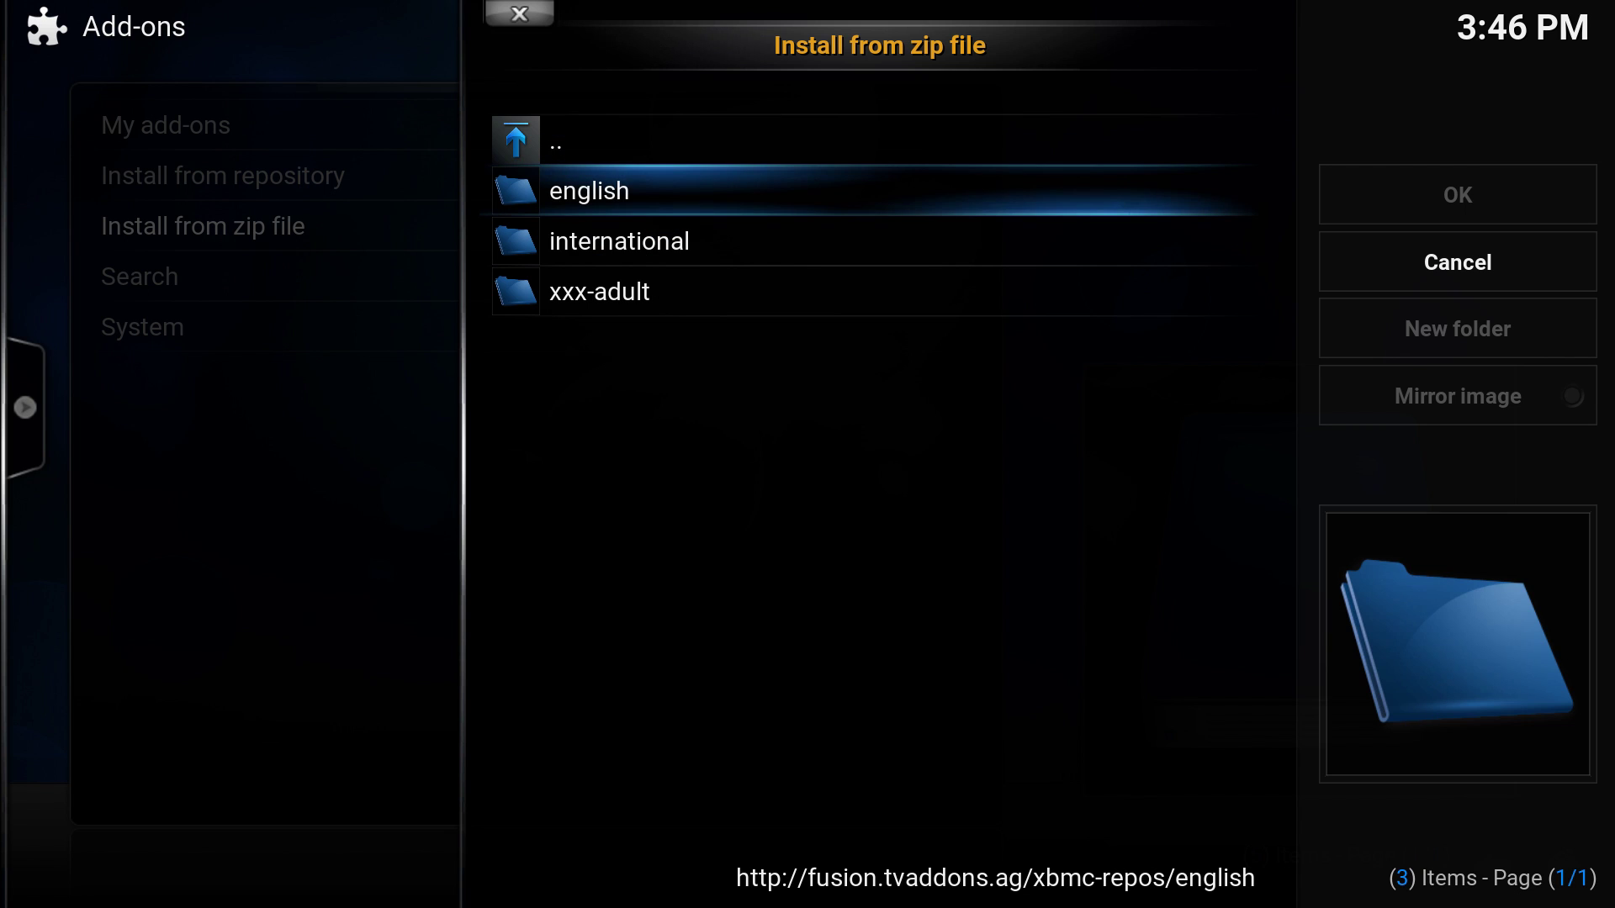
key(Return)
key(Down)
key(Down)
key(Down)
key(Down)
key(Down)
key(Down)
key(Down)
key(Down)
key(Down)
key(Down)
key(Down)
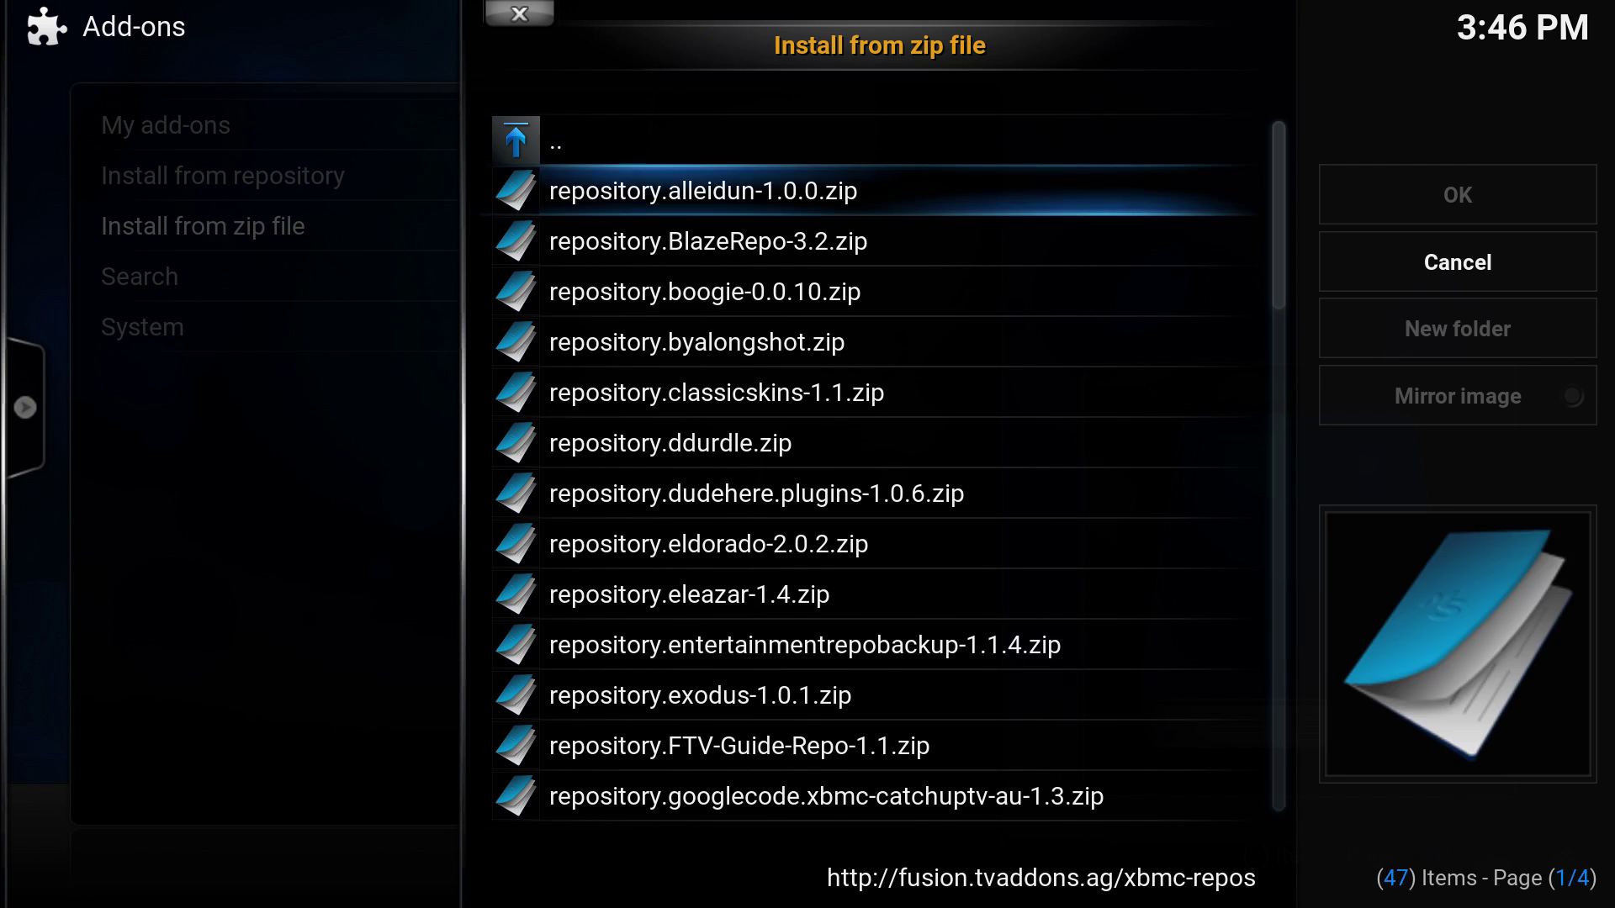
key(Down)
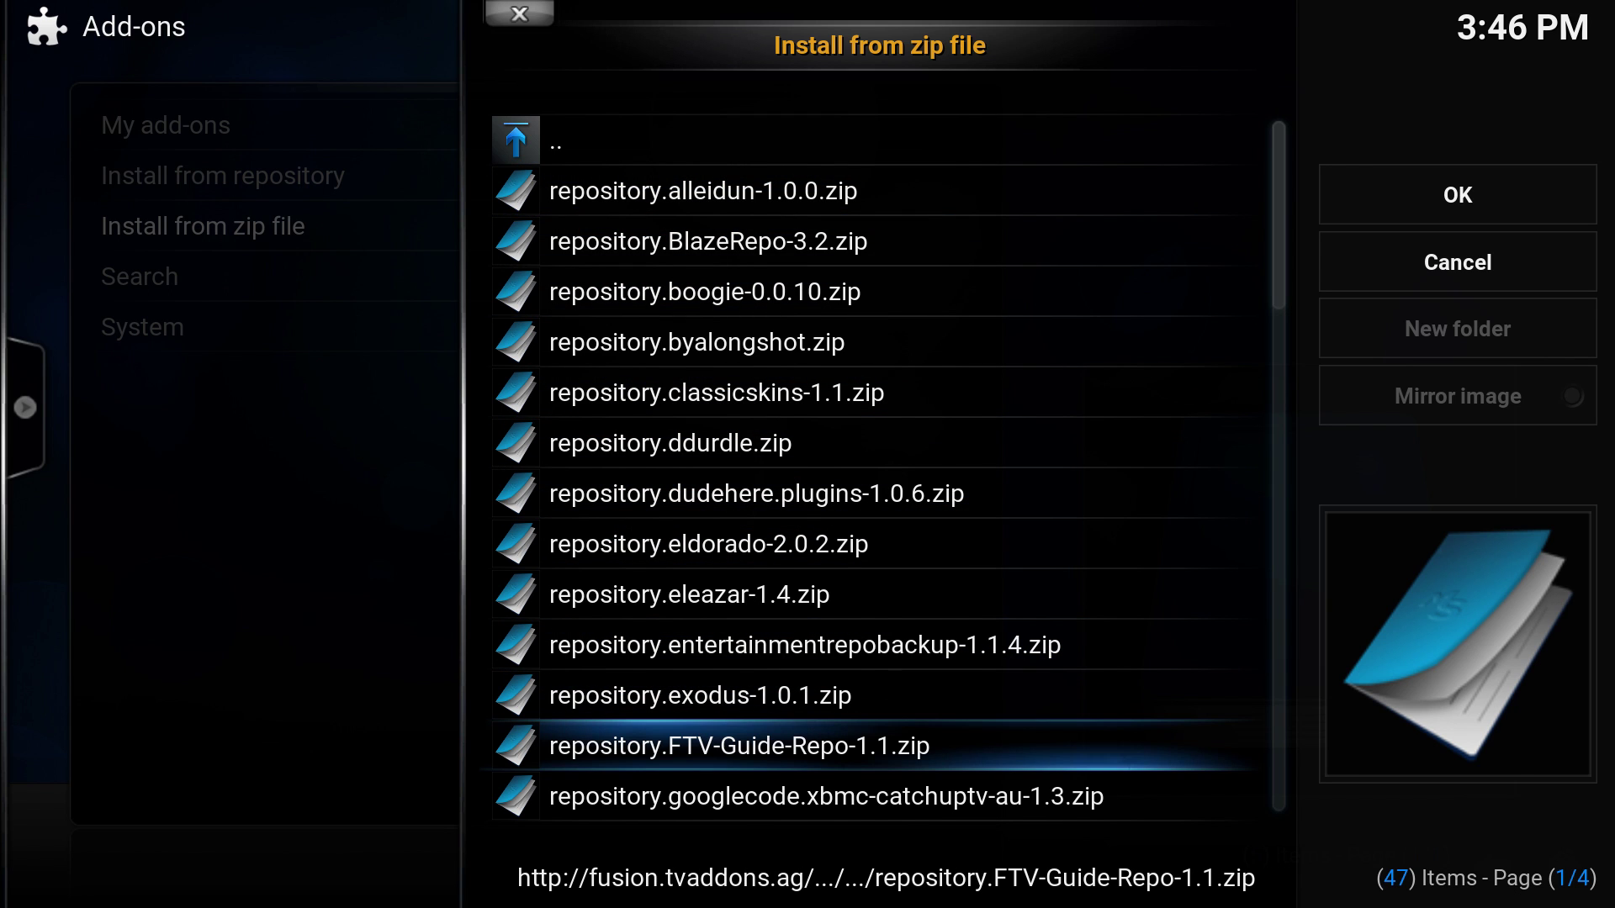
key(Up)
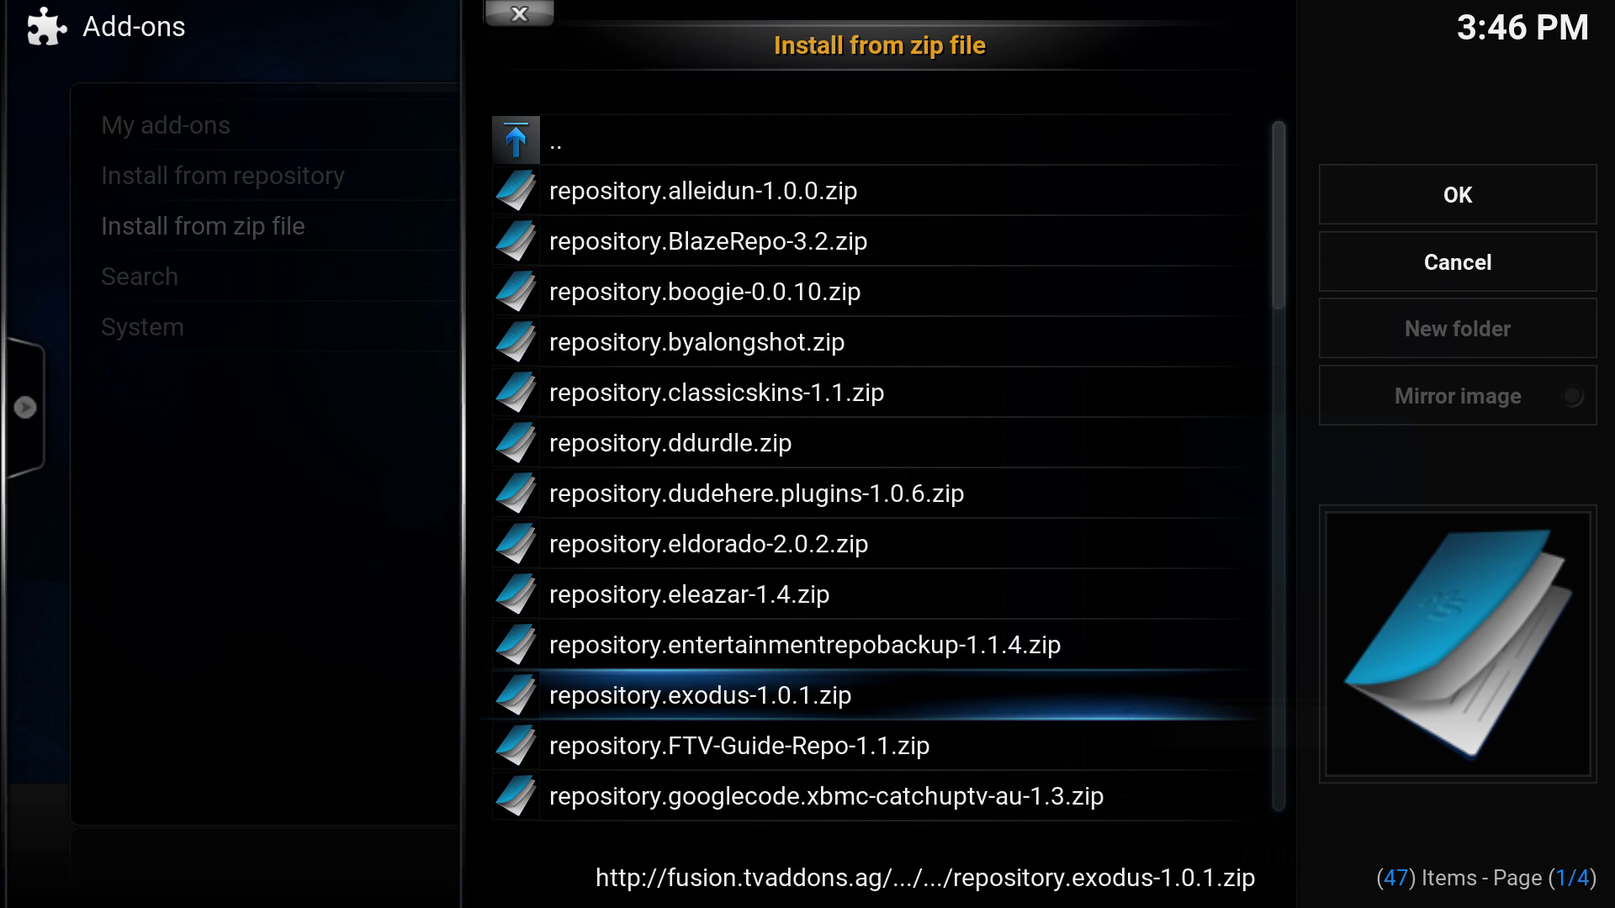
key(Return)
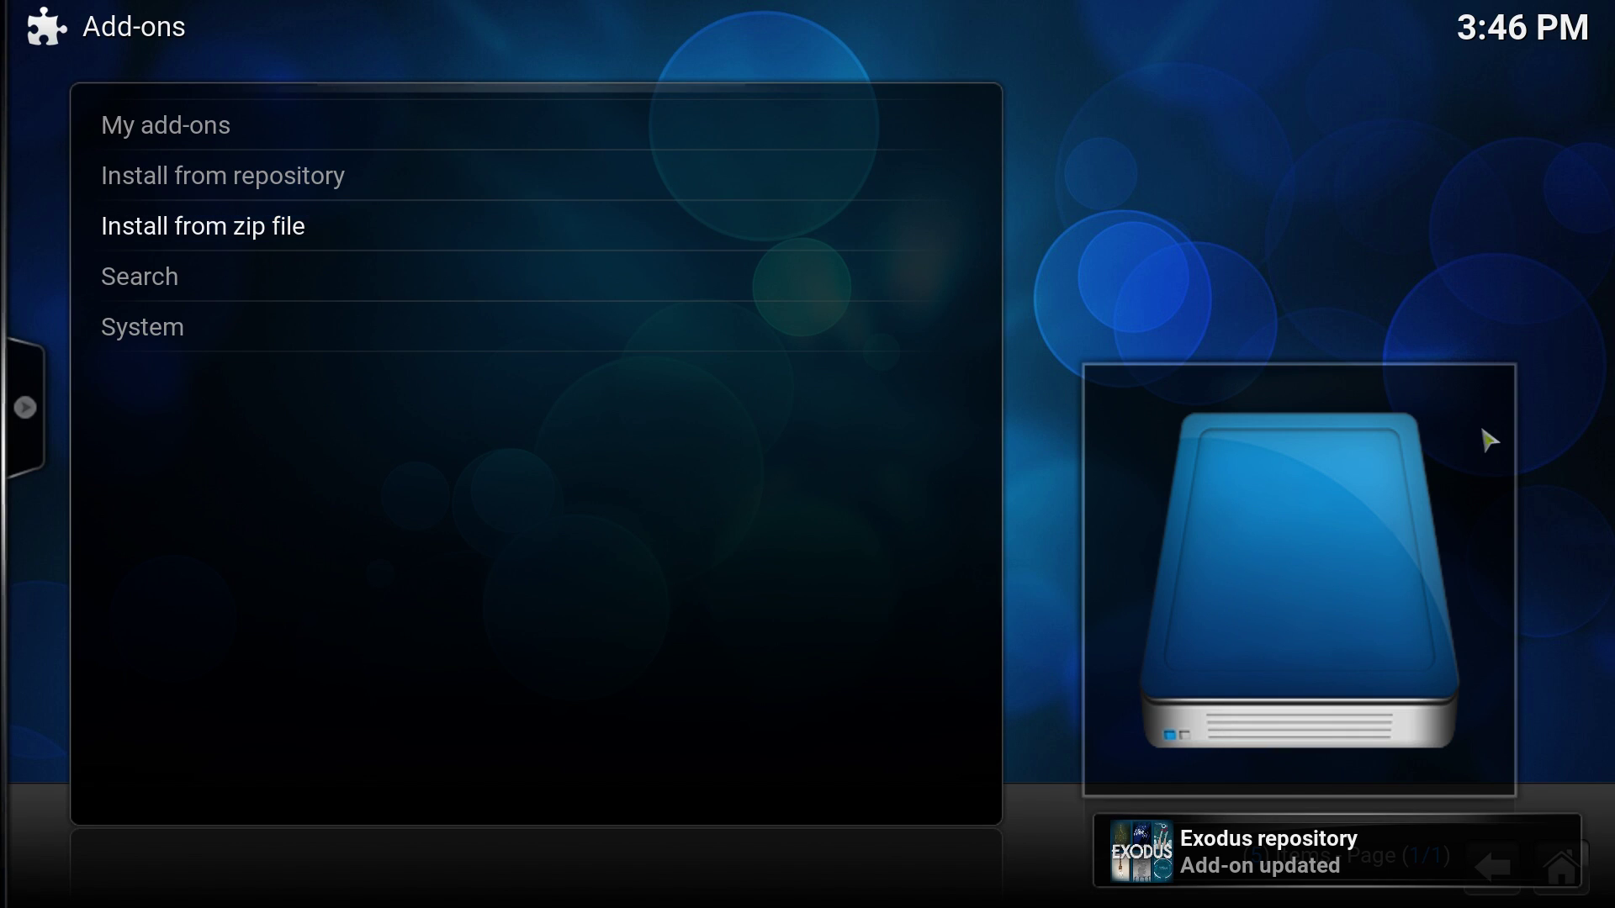
- Go back to the home screen and open the Videos Add-ons section
click(1560, 873)
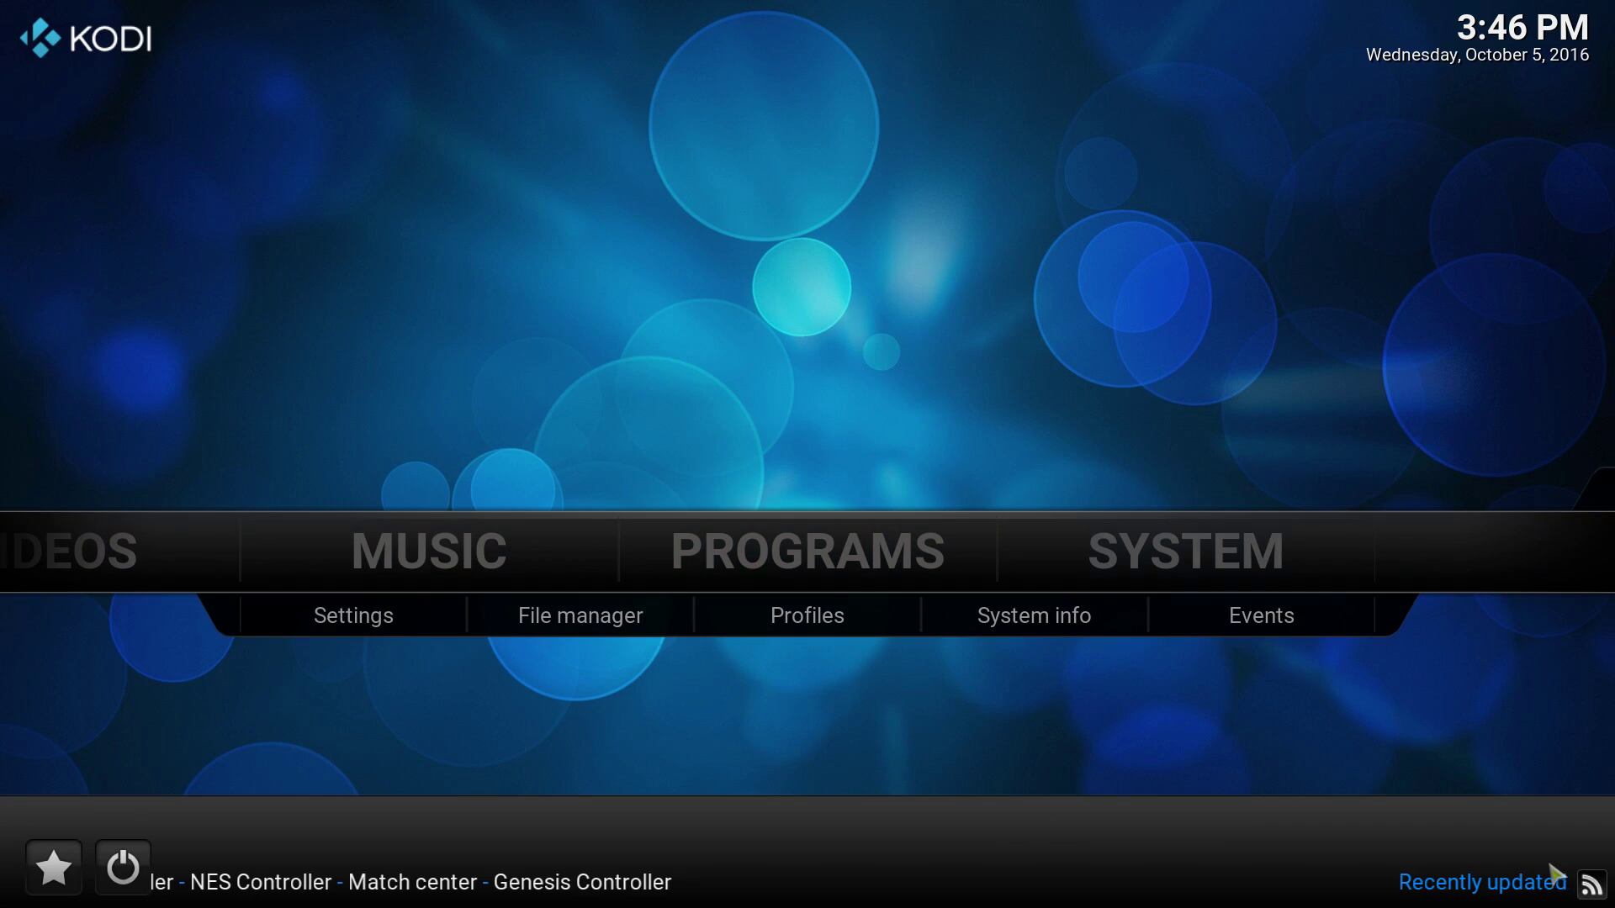
key(Left)
key(Left)
key(Left)
key(Down)
key(Right)
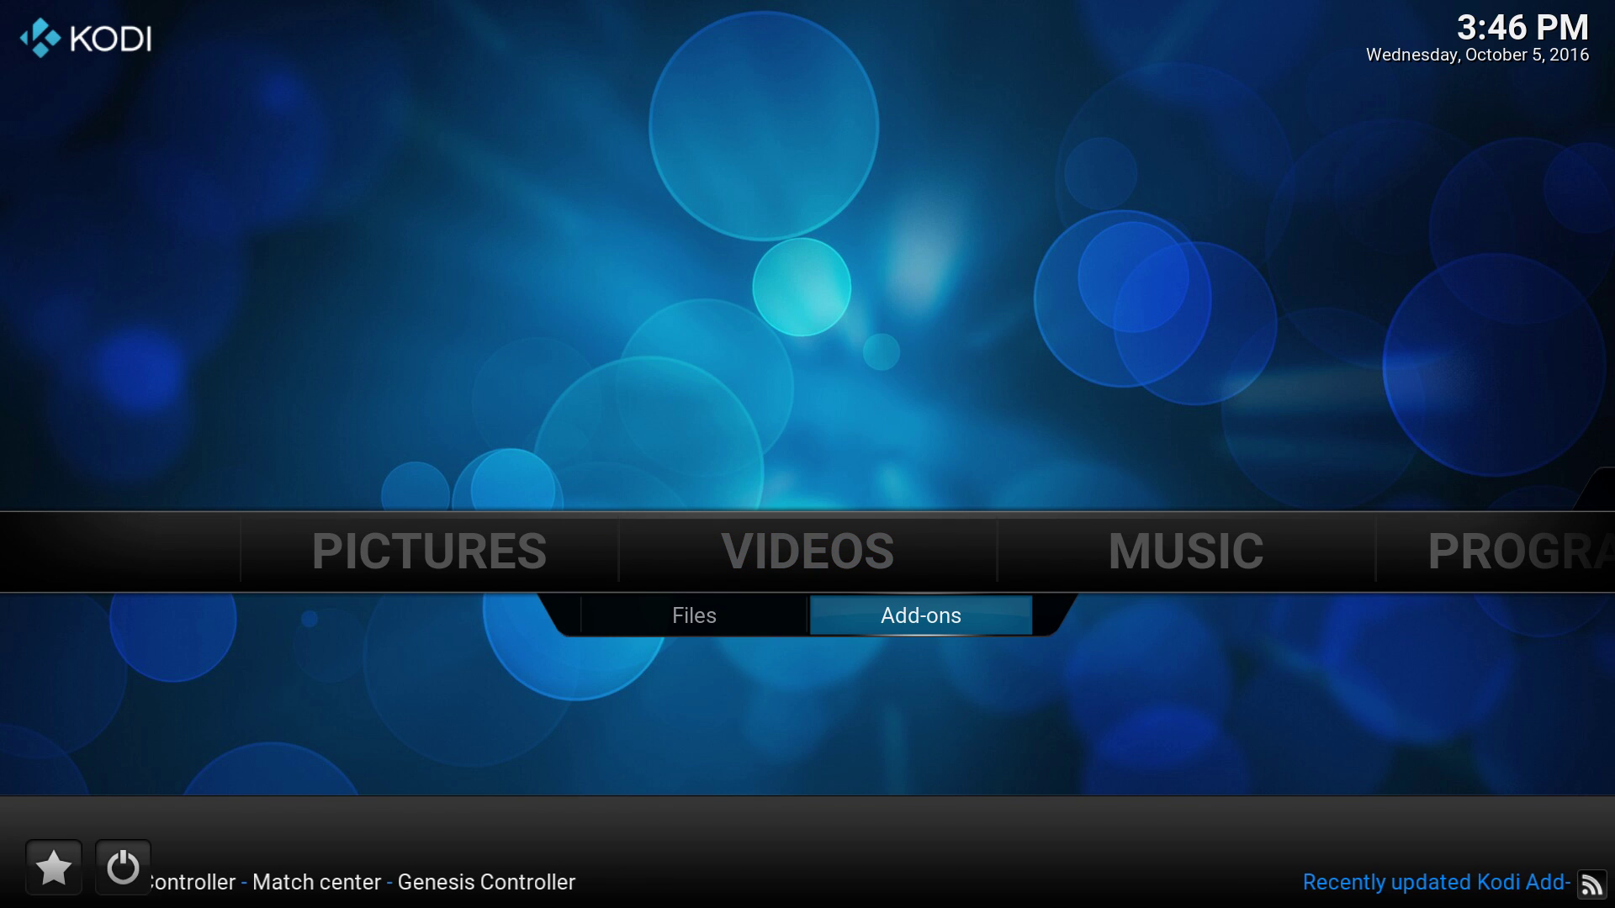
key(Return)
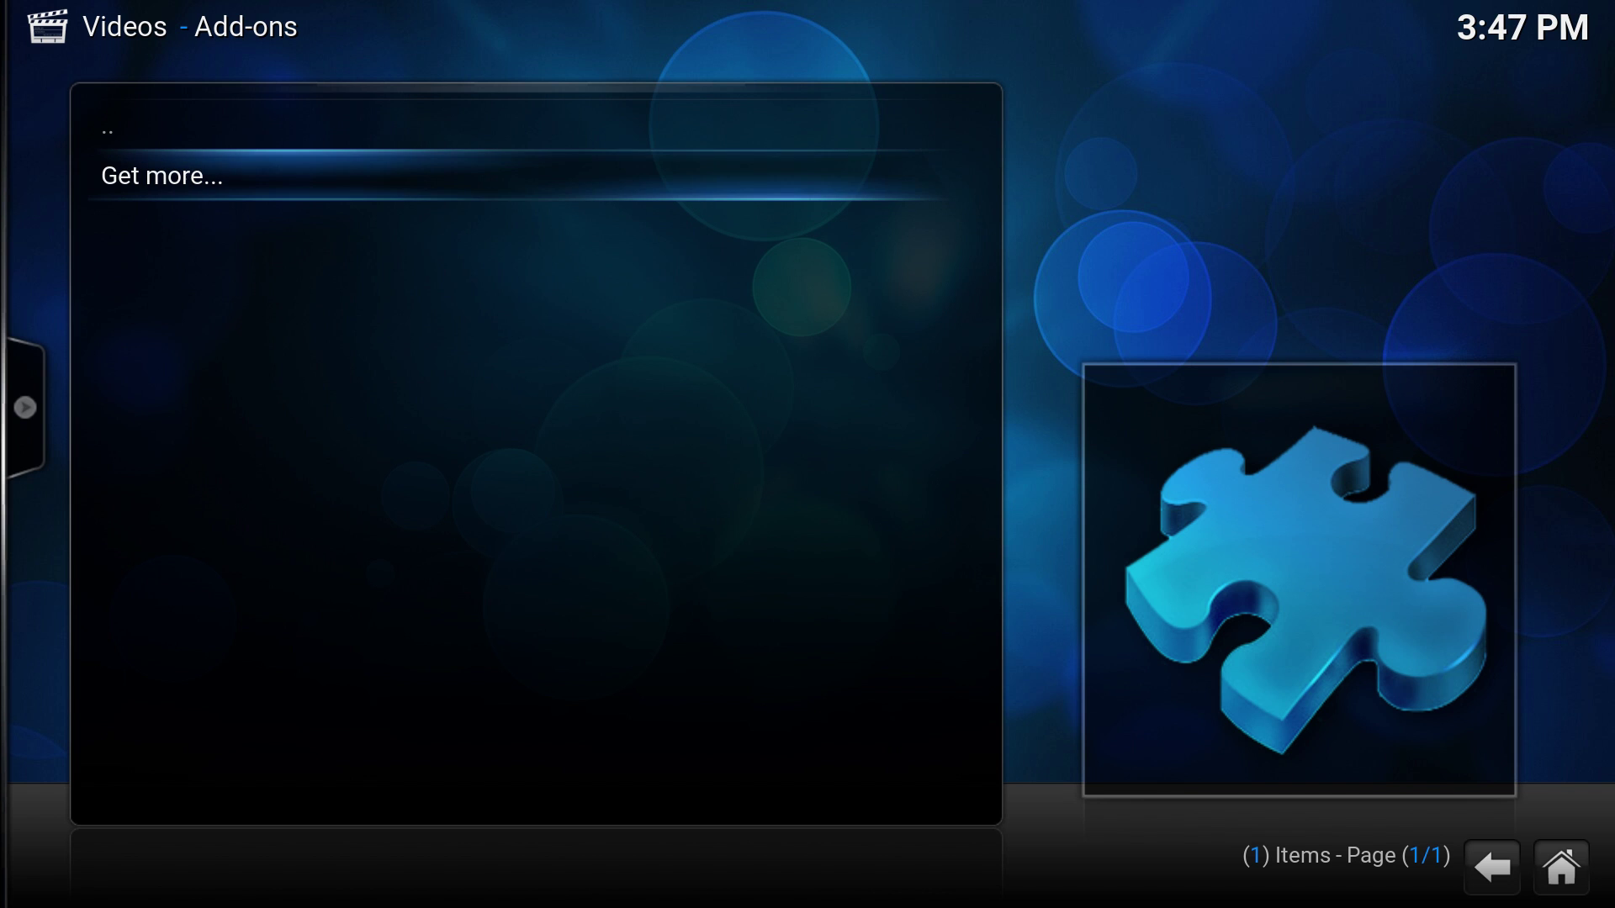
- Browse all available video add-ons, viewing the 3B Meteo and 4Players Videos details
key(Return)
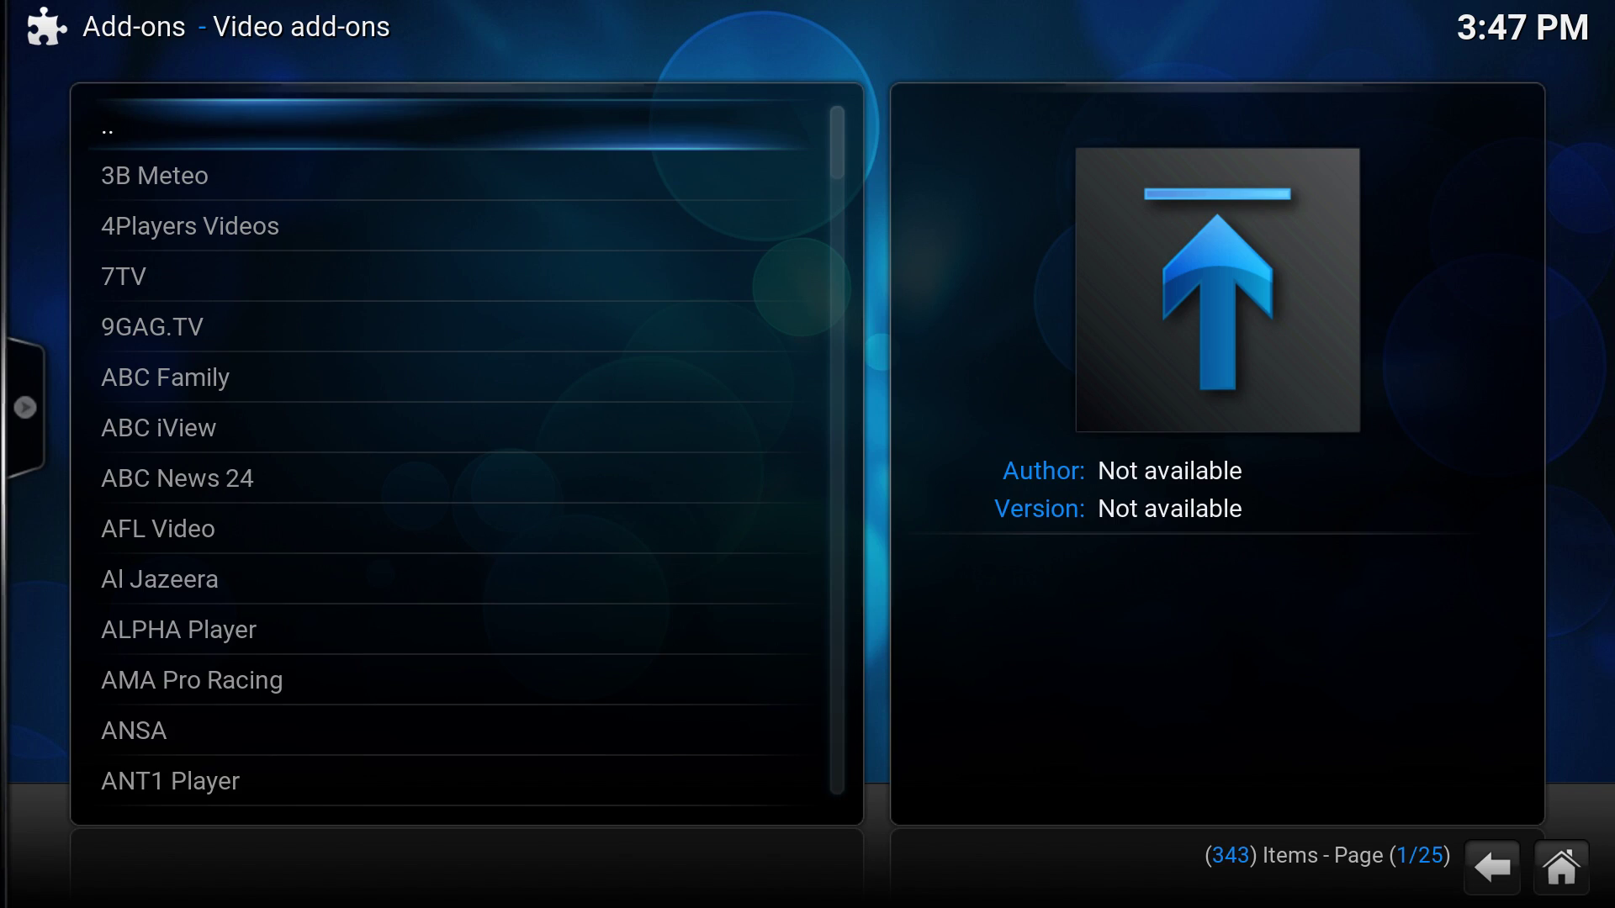
click(154, 175)
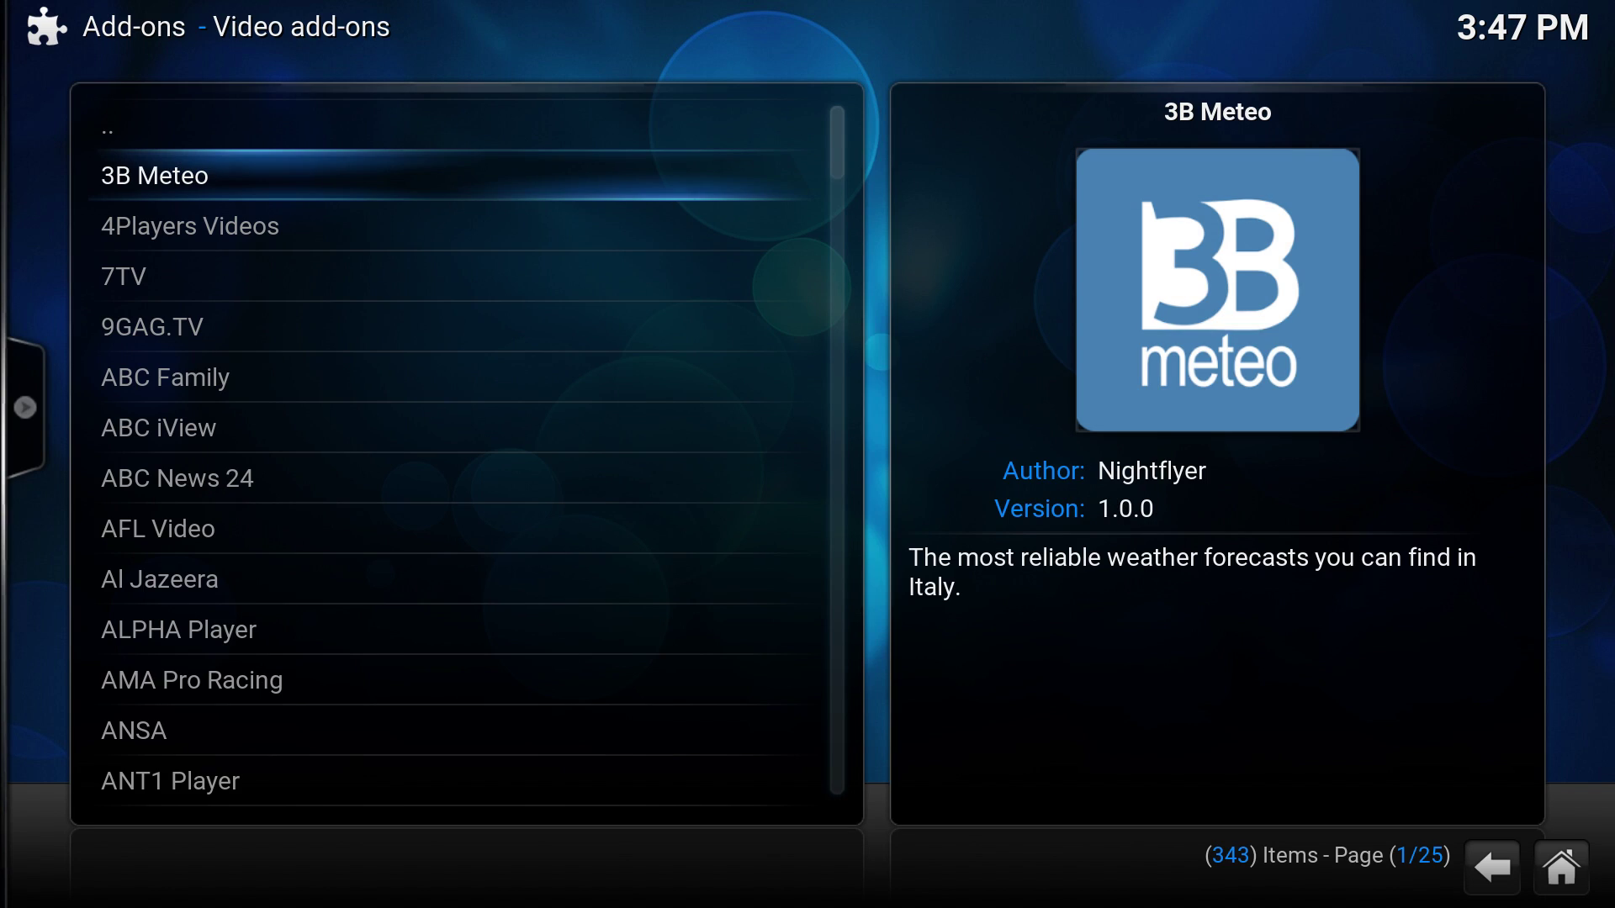
click(189, 225)
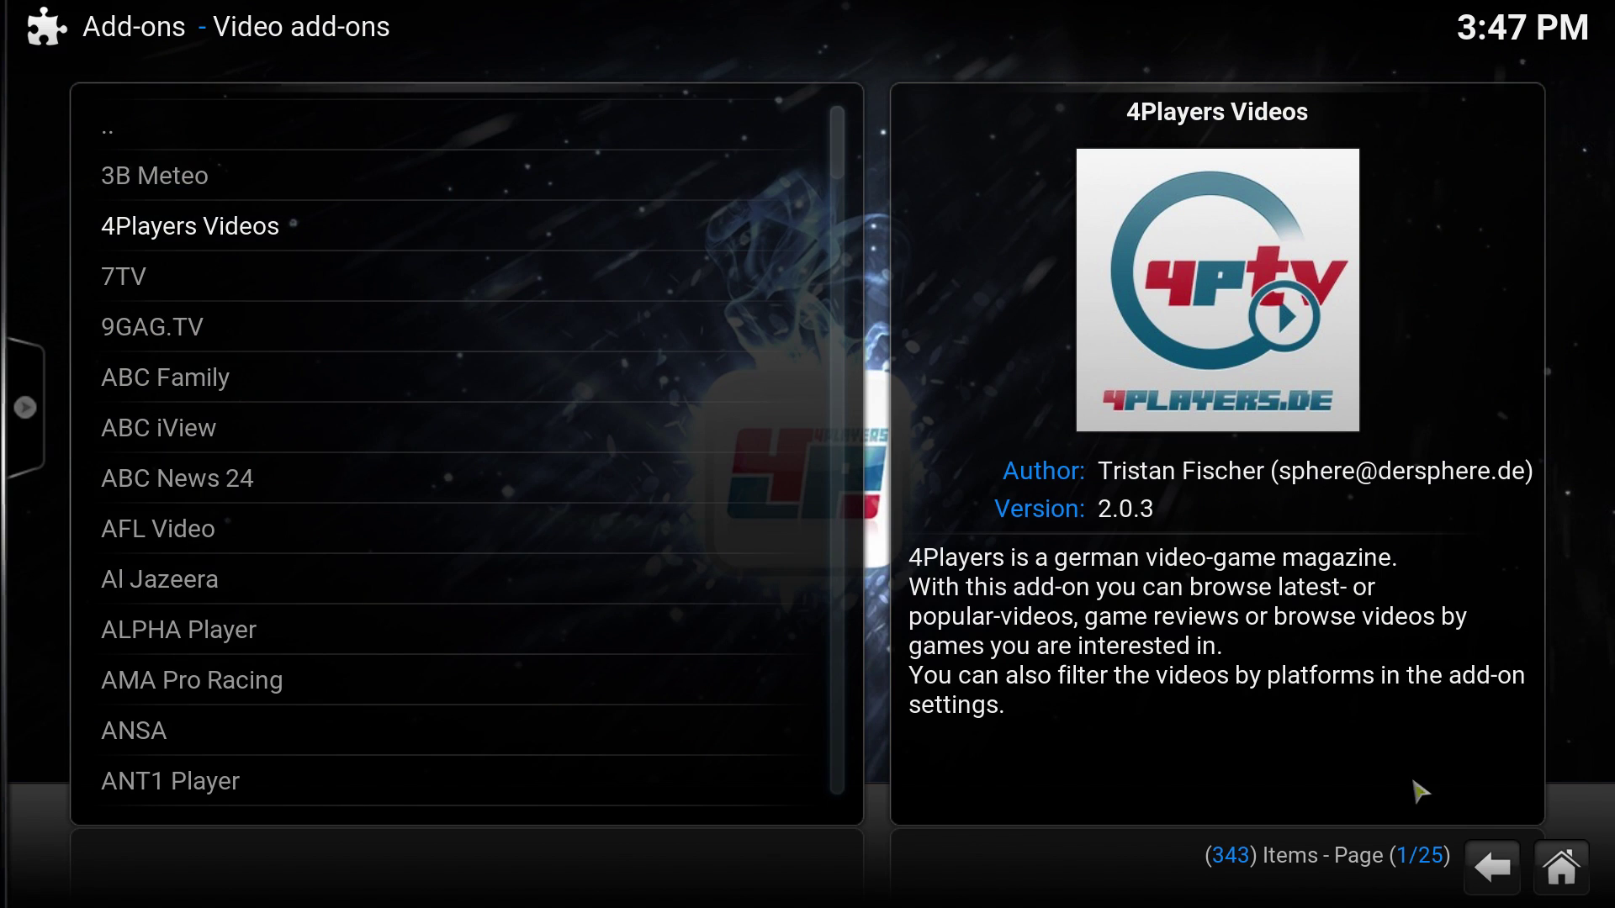
- Scroll down the 343-item catalogue to the Exodus 2.0.12 add-on
scroll(822, 671, down, 8)
scroll(812, 673, down, 13)
scroll(812, 673, down, 20)
scroll(815, 673, down, 19)
scroll(814, 673, down, 12)
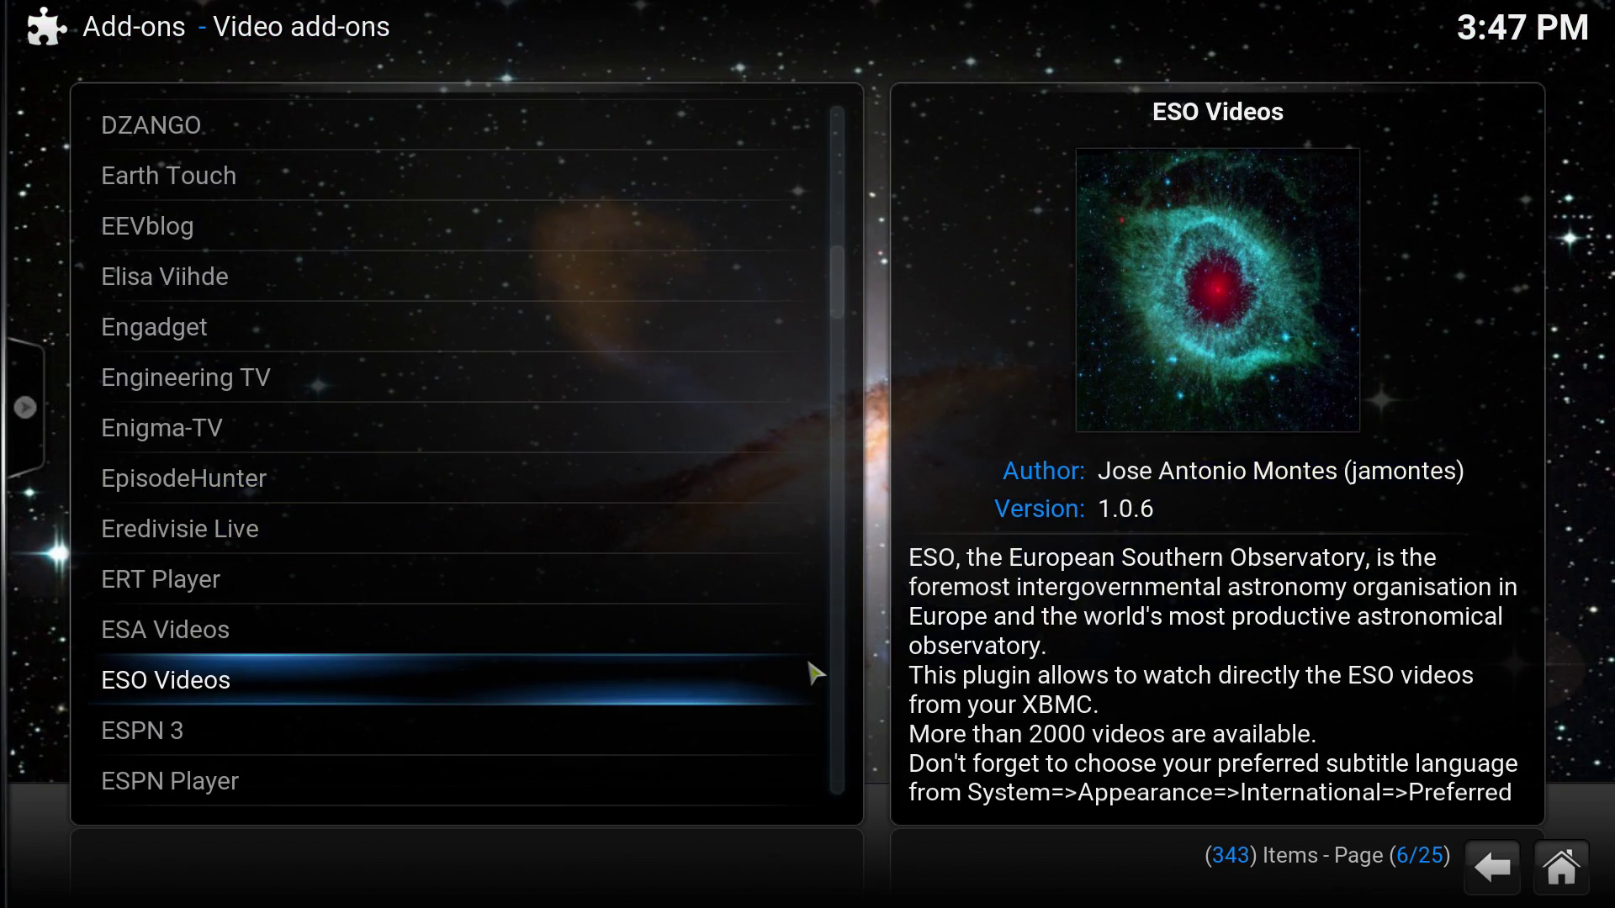
scroll(814, 673, down, 4)
scroll(814, 672, down, 3)
scroll(814, 673, down, 1)
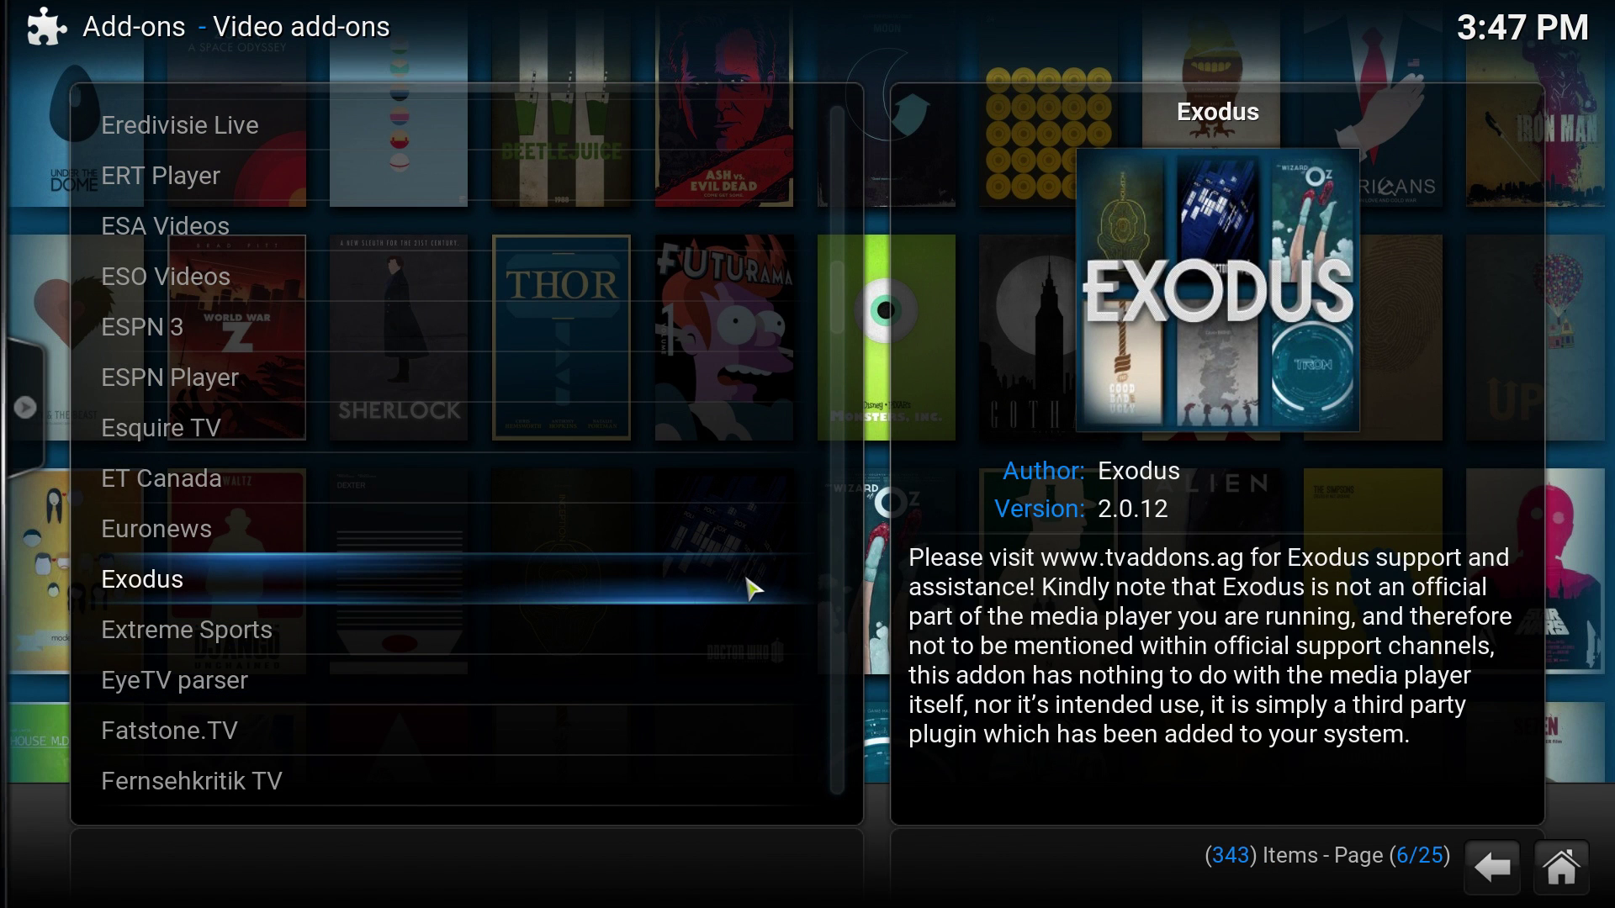
- Install the Exodus add-on and confirm it shows as Enabled in the list
click(751, 589)
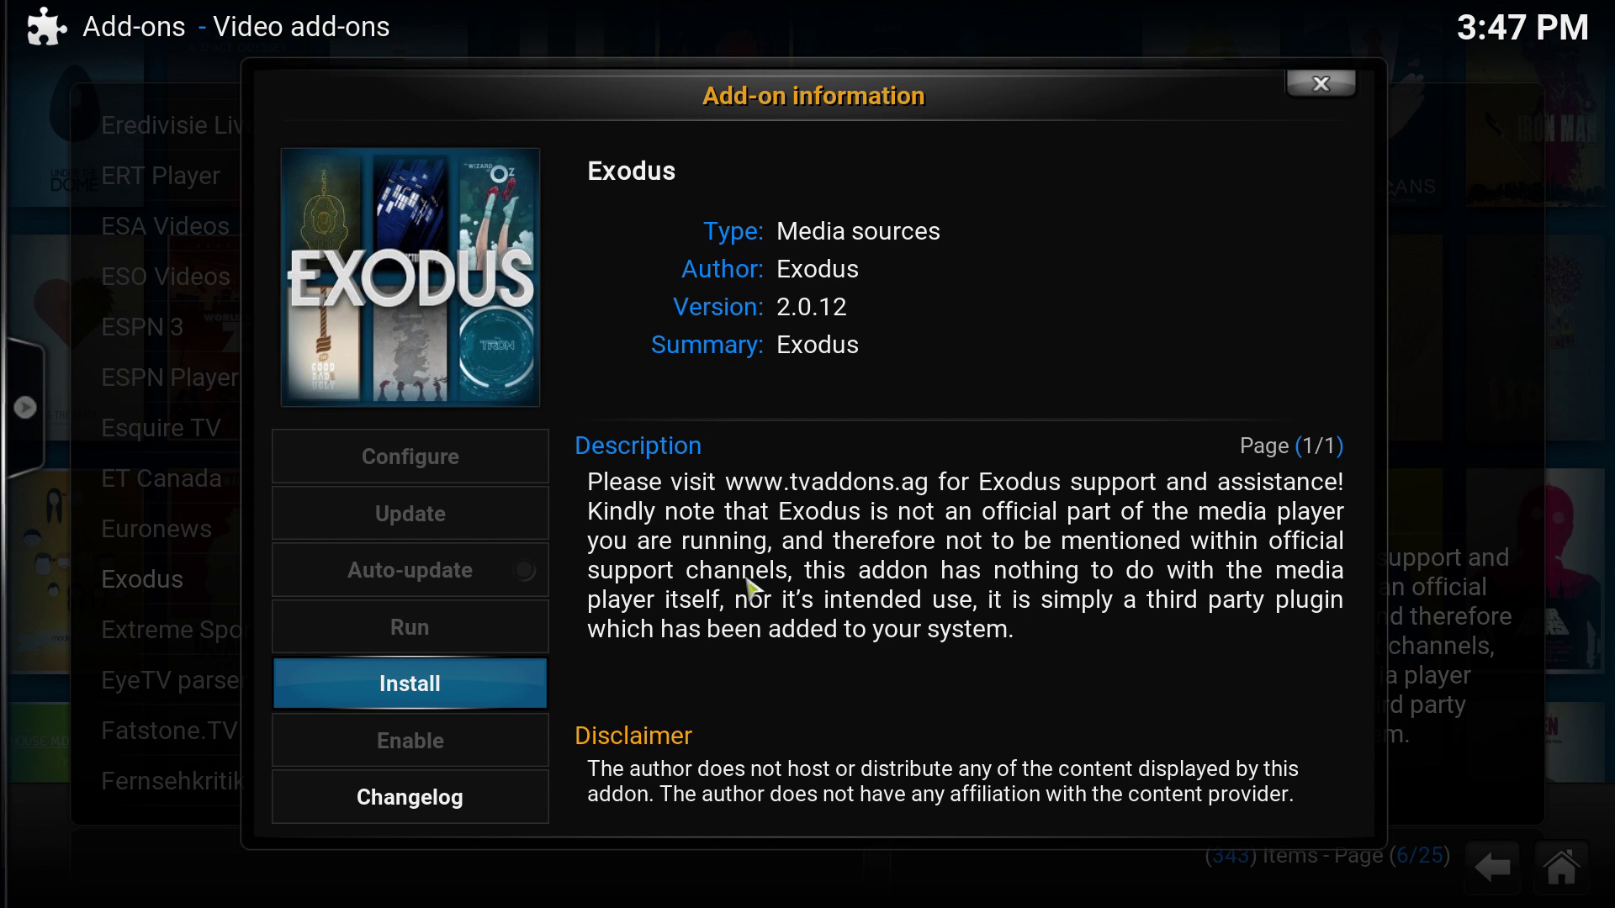
click(516, 701)
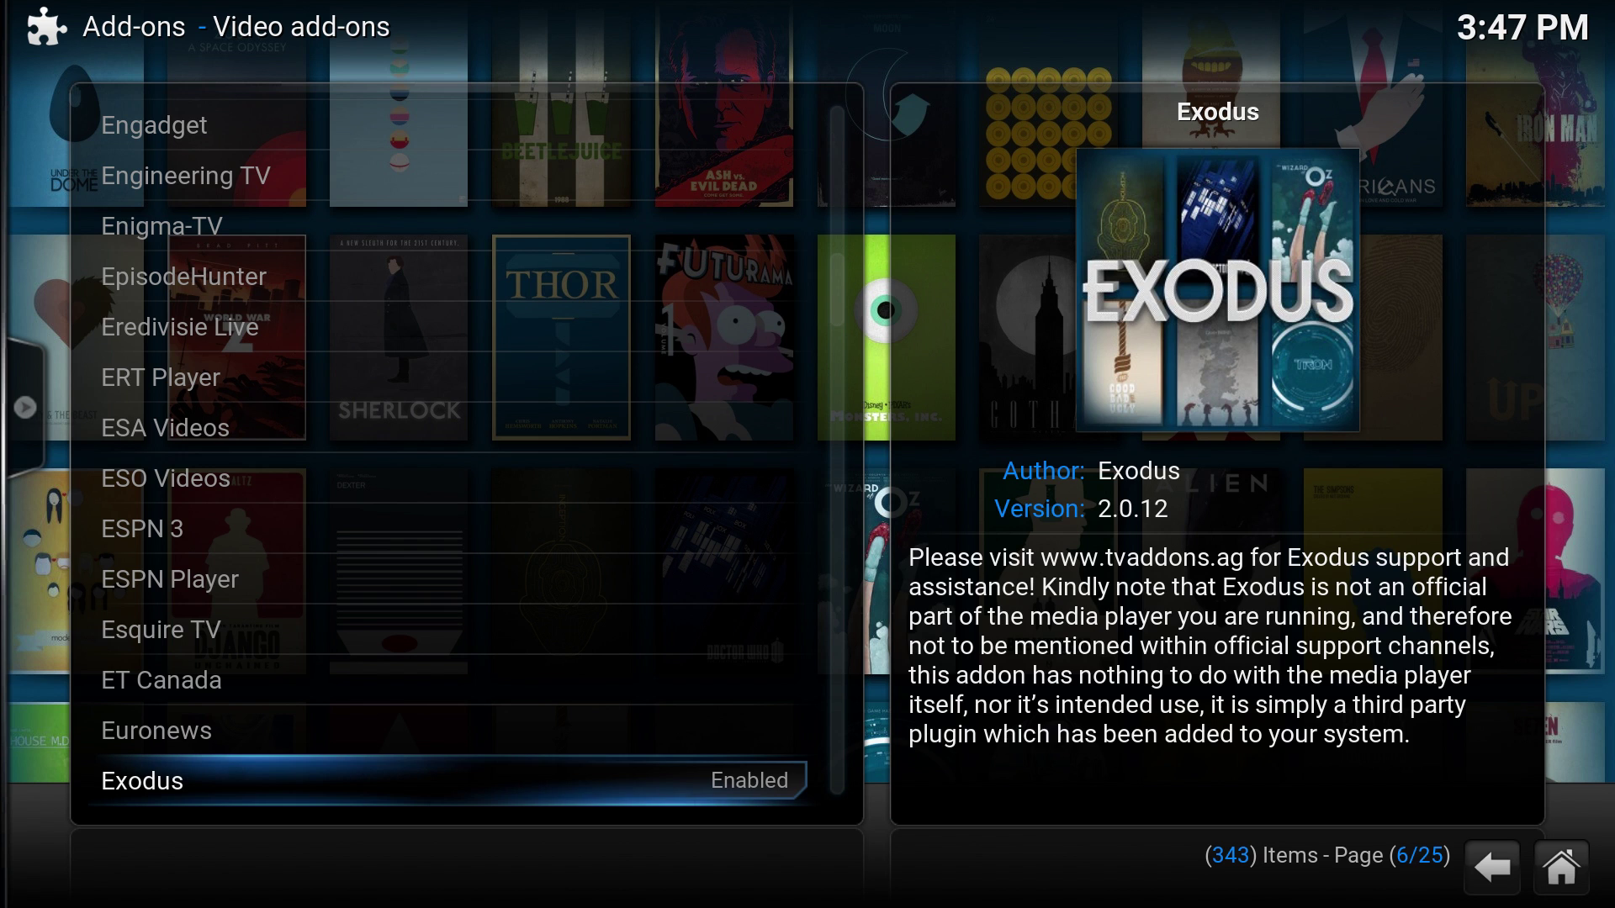
scroll(549, 658, down, 1)
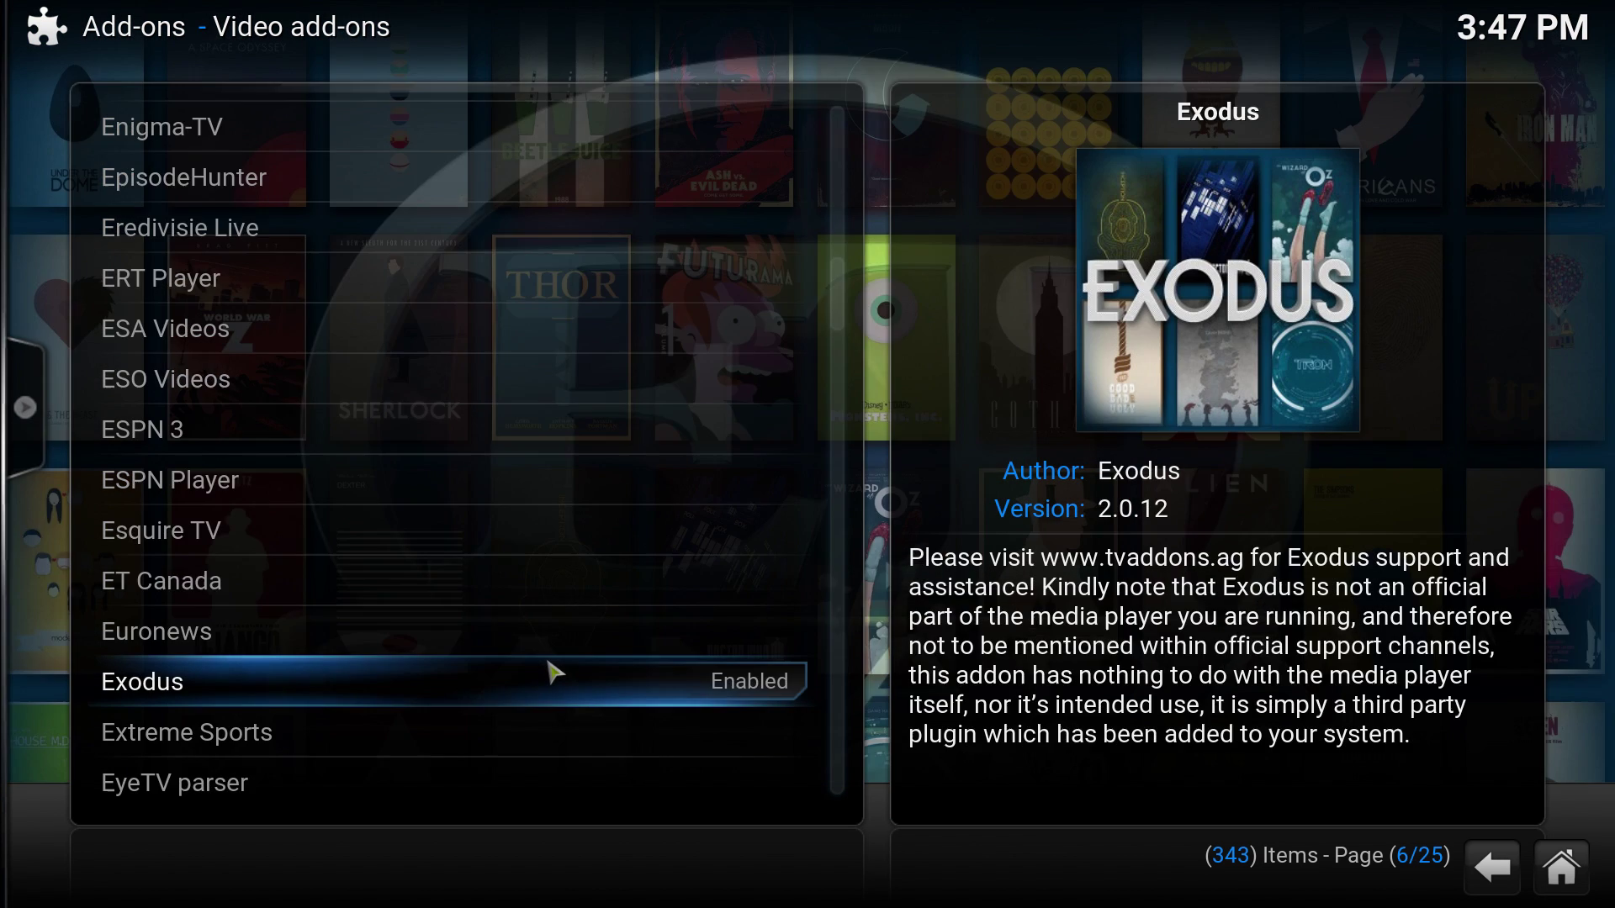
key(e)
scroll(553, 671, down, 1)
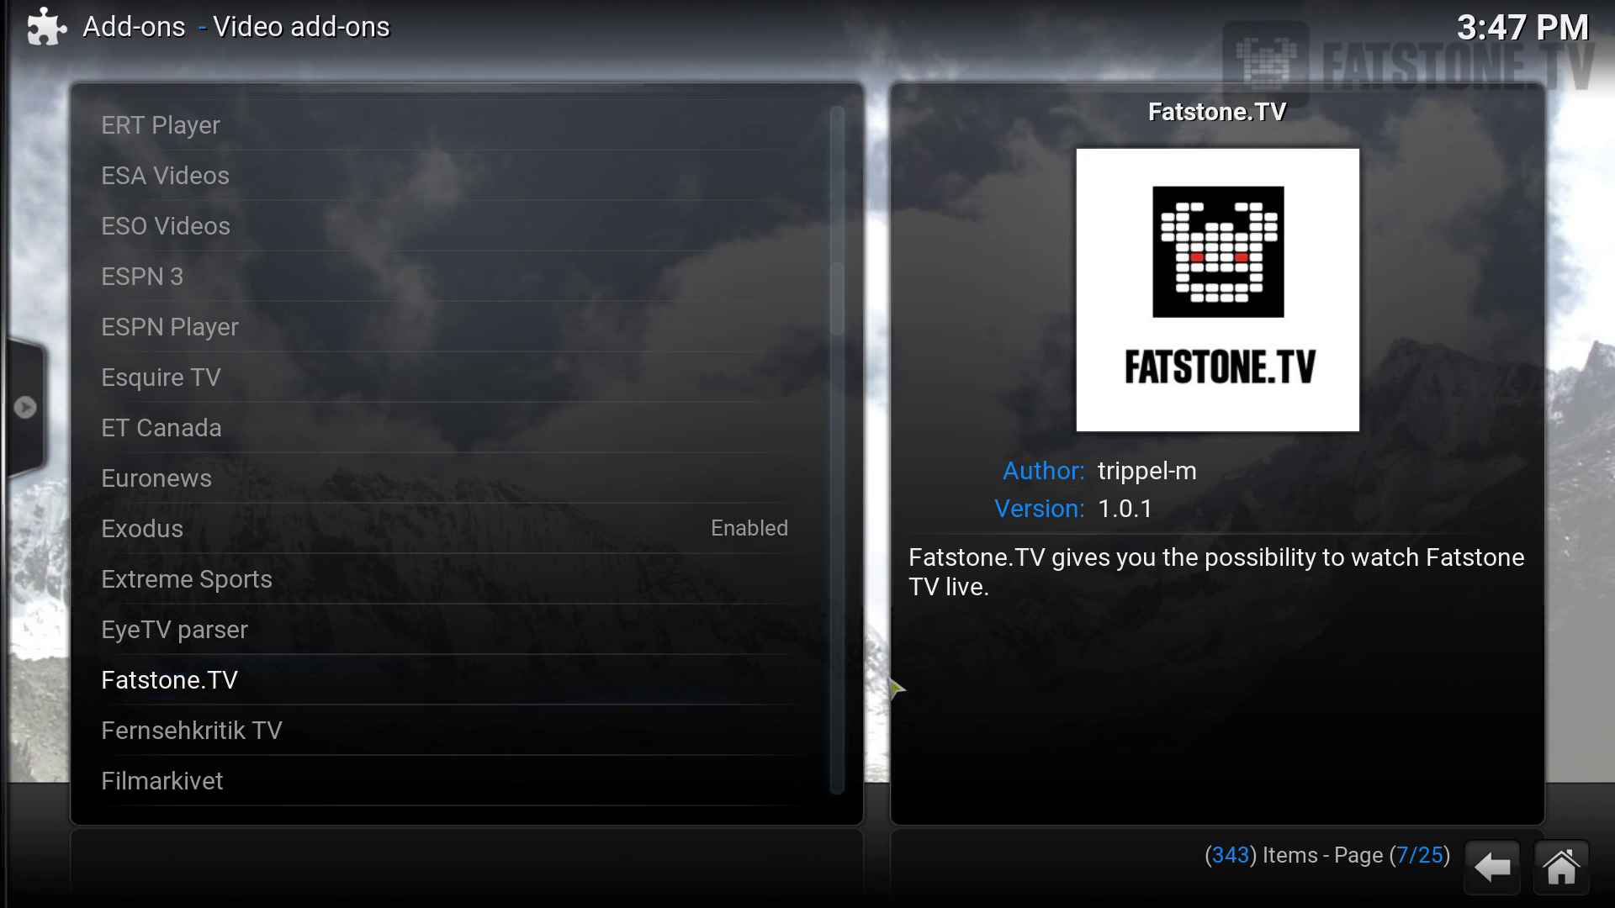
- Return to the installed video add-ons and select Exodus
right_click(1006, 681)
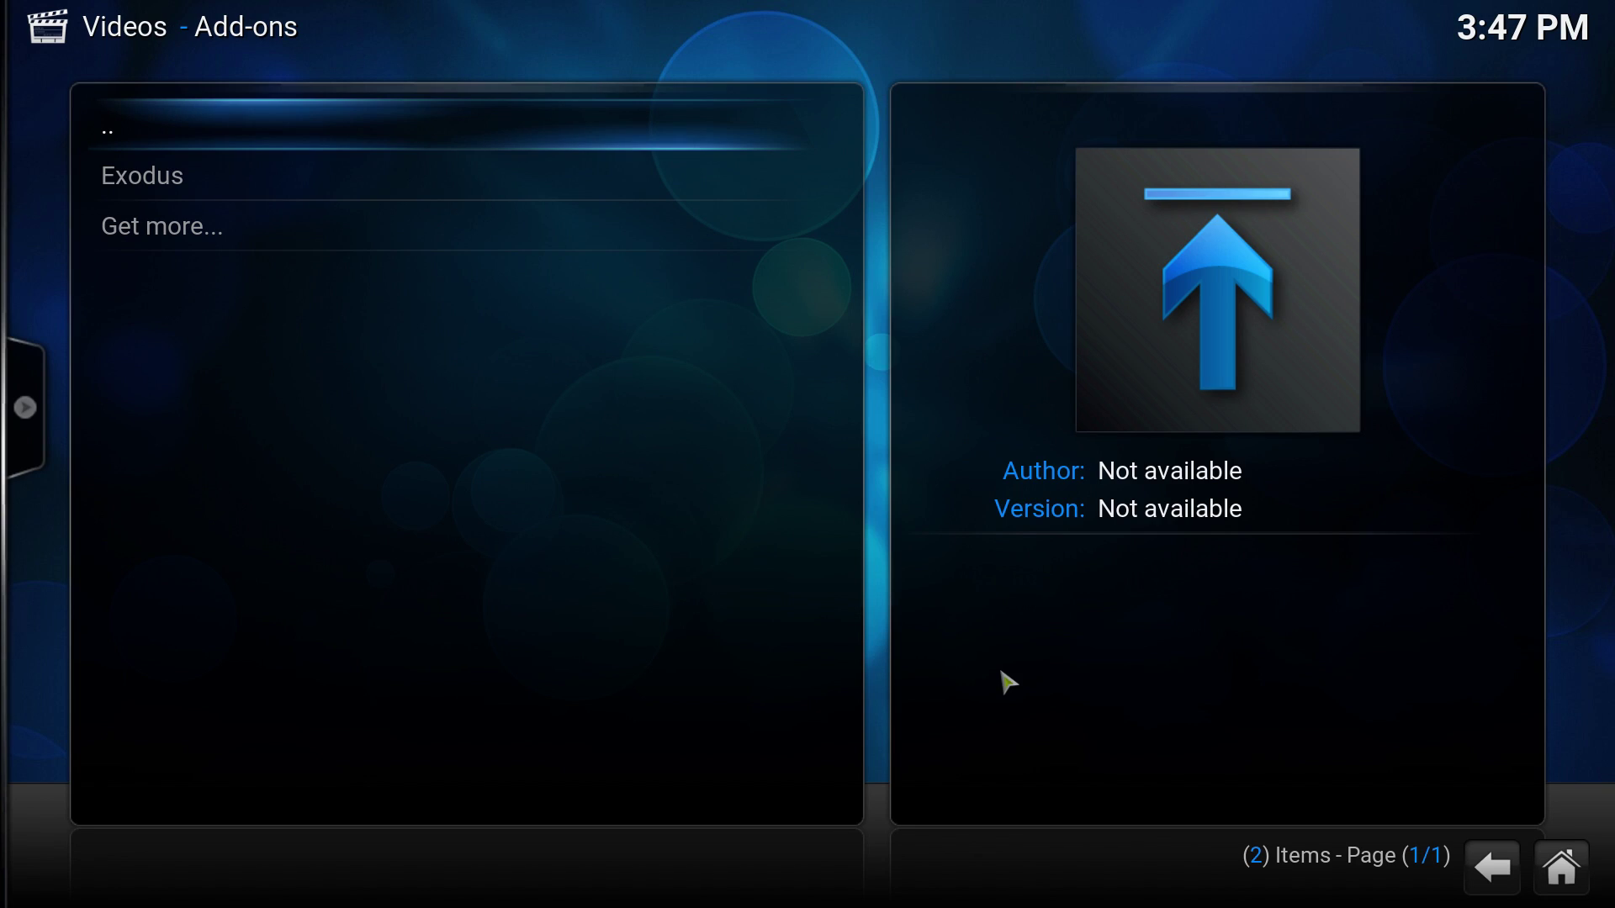
key(Down)
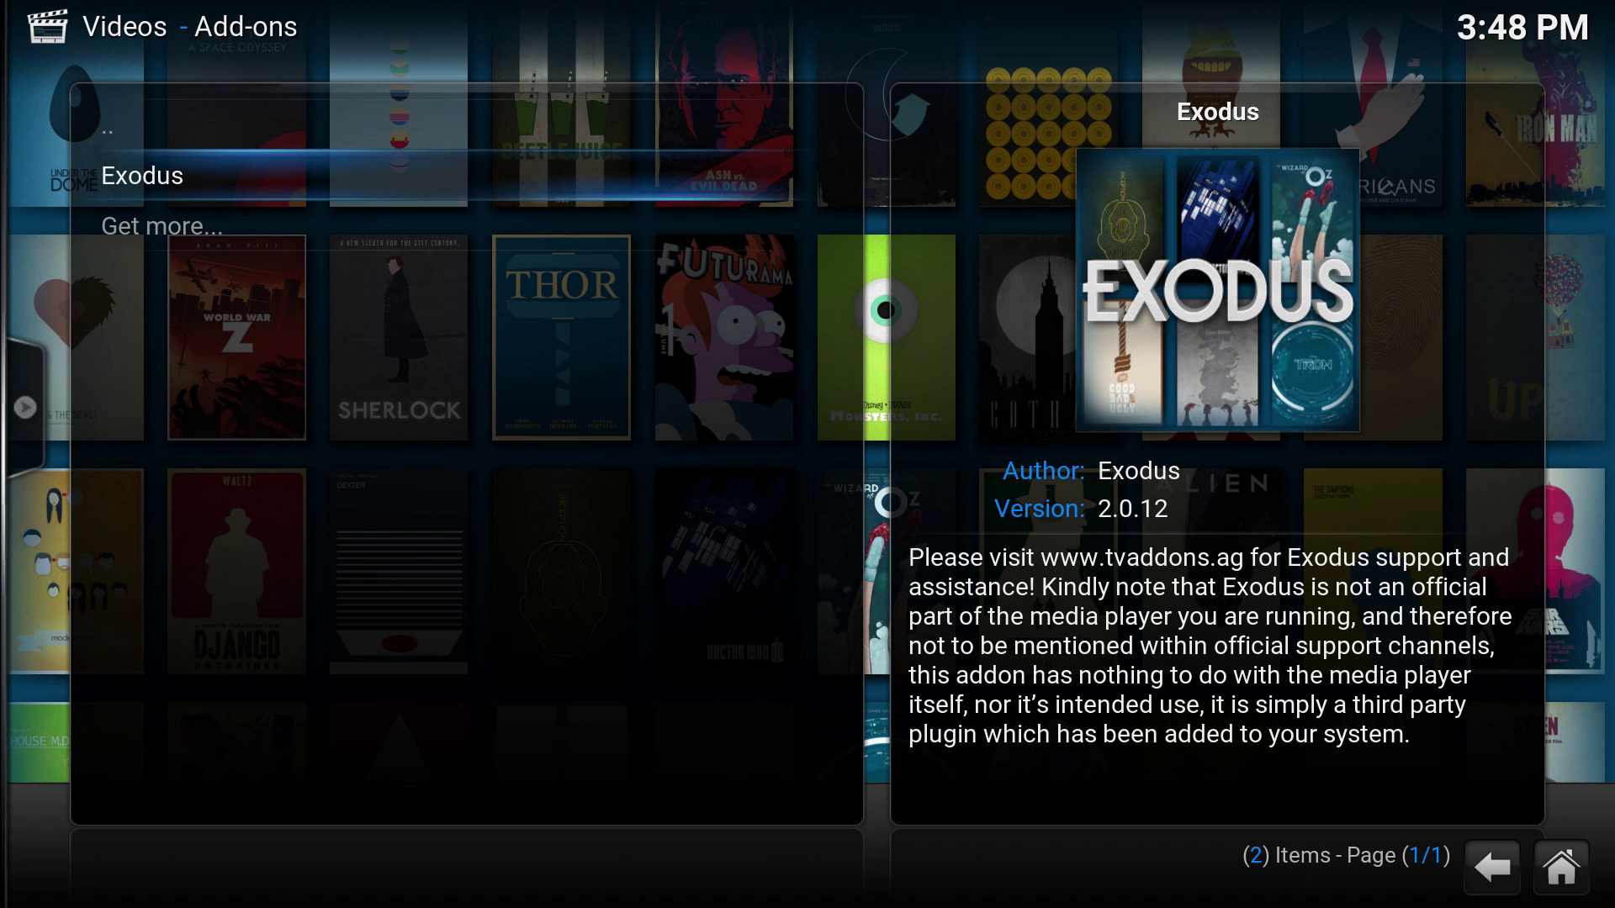
- Launch Exodus and open Movies > In Theaters, focusing The Magnificent Seven
key(Return)
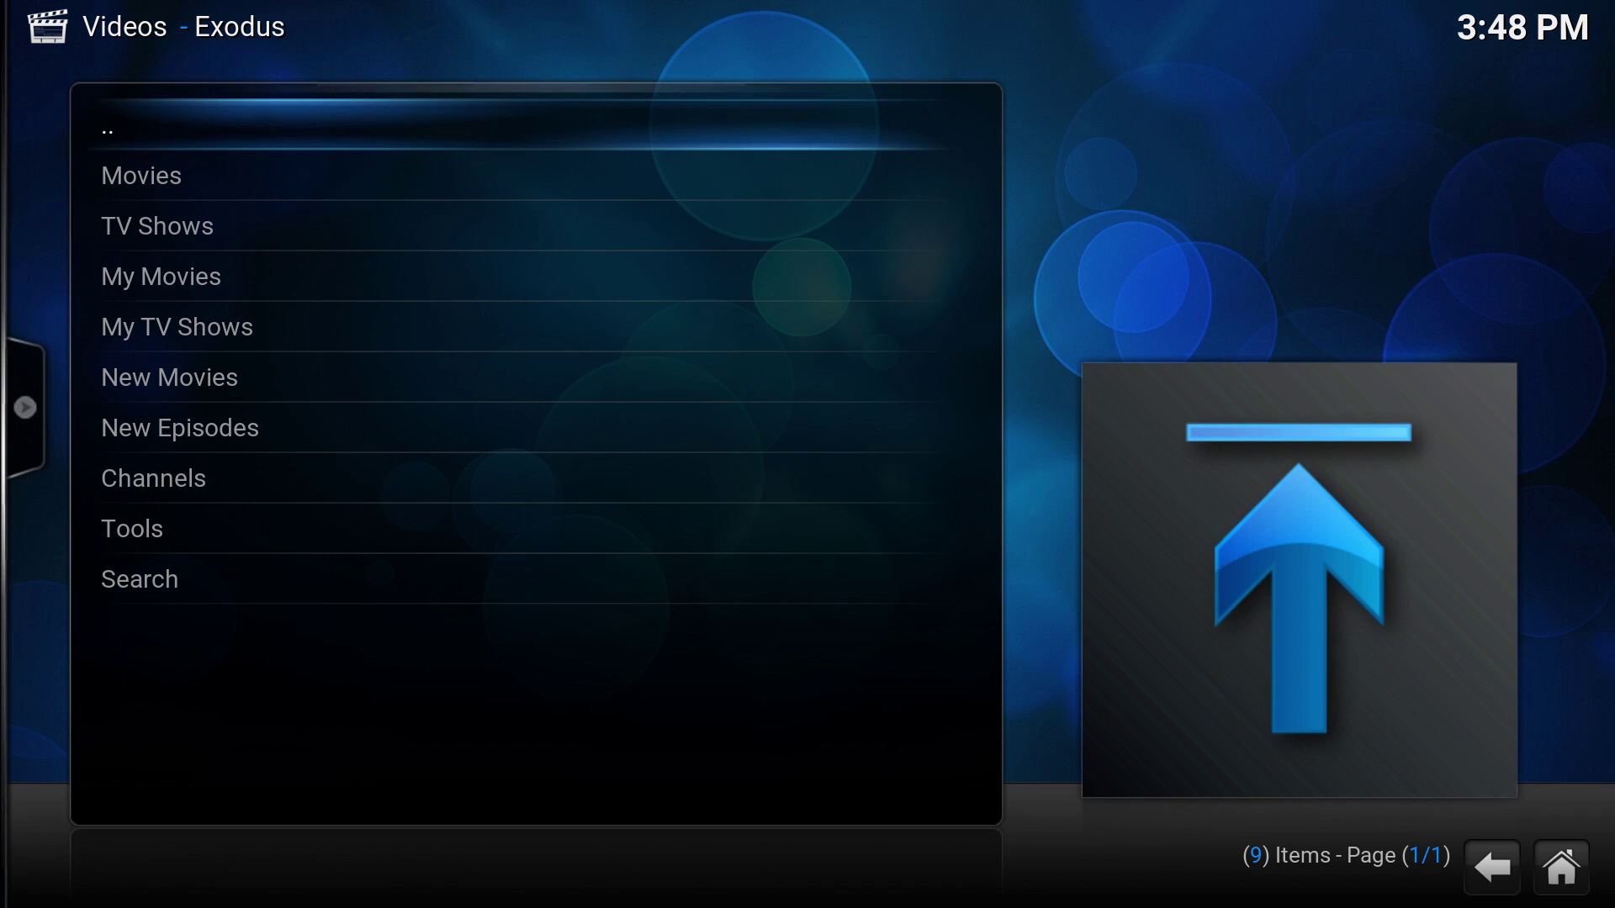
key(Down)
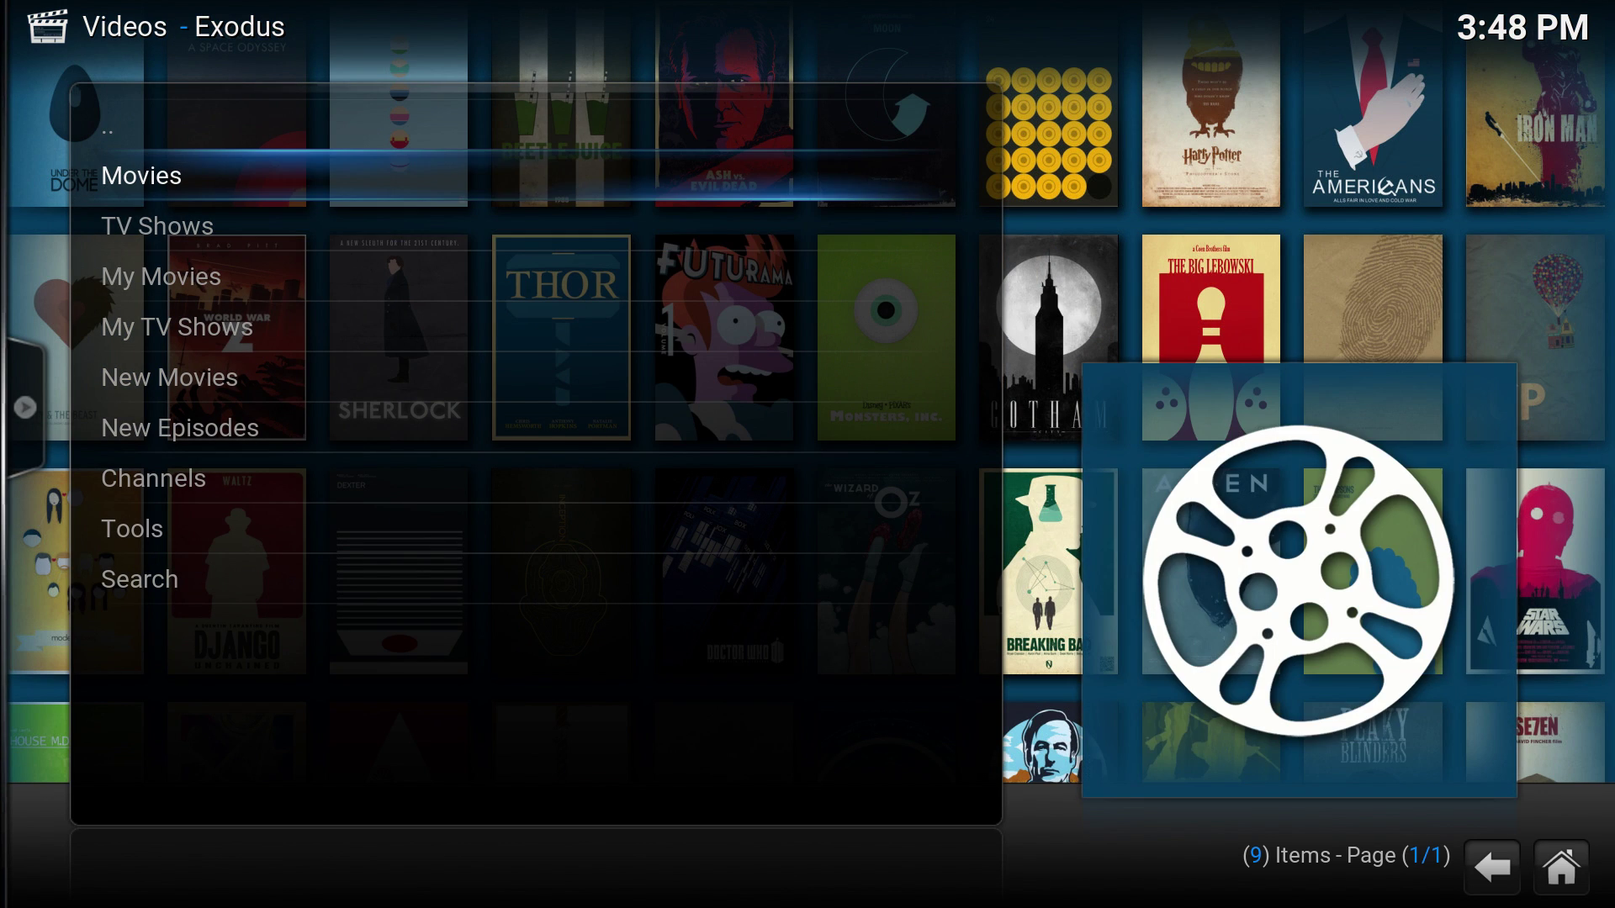
key(Return)
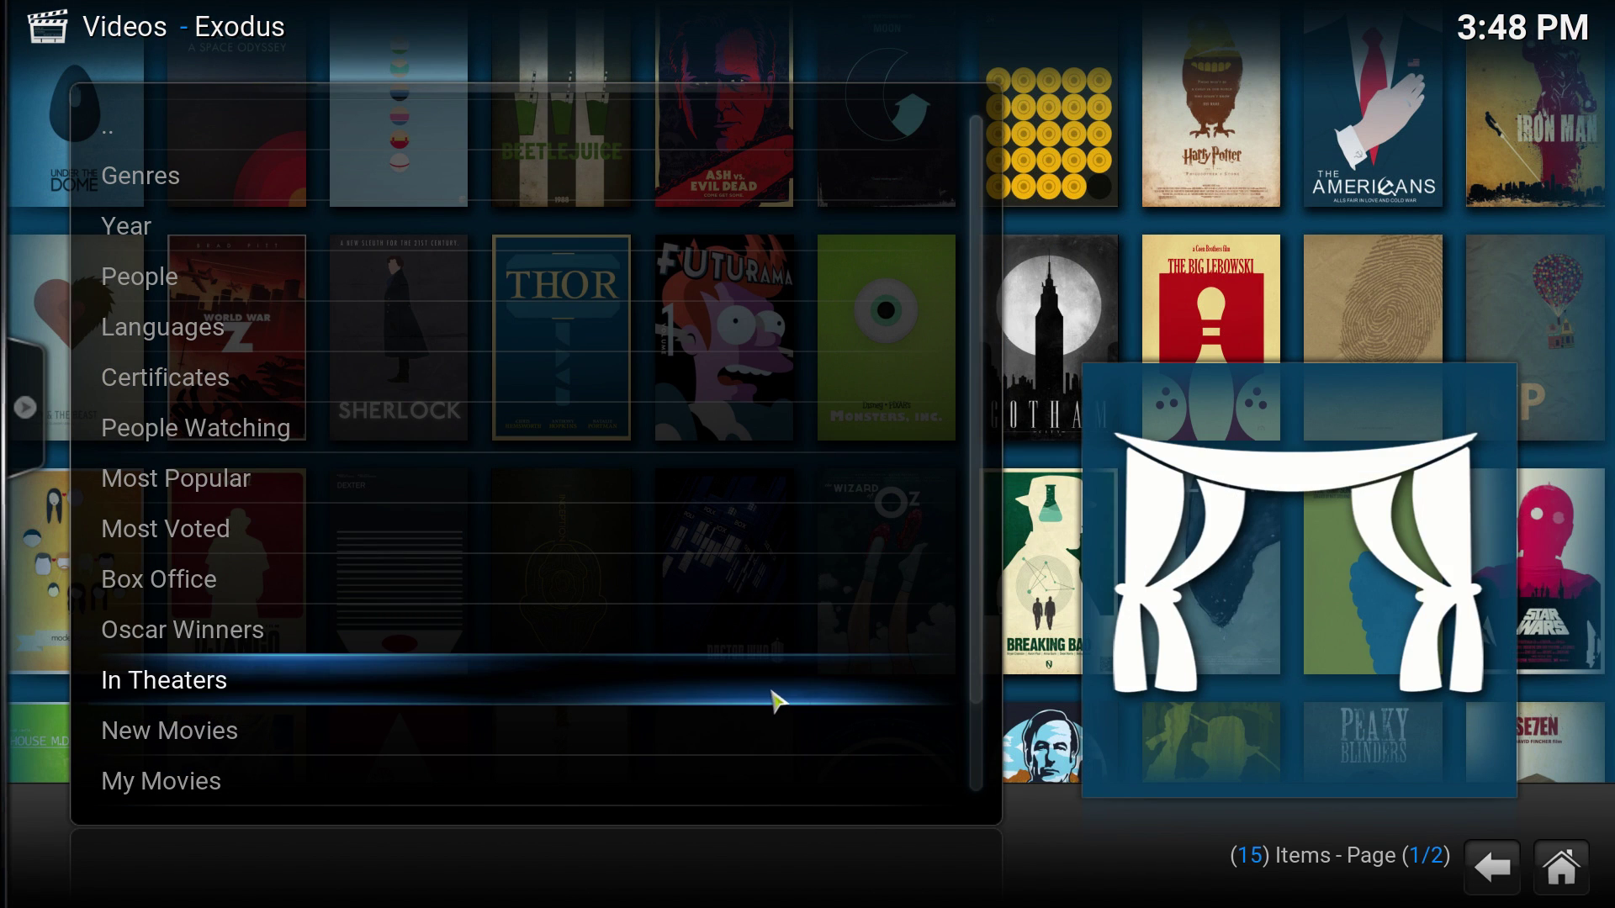
click(776, 700)
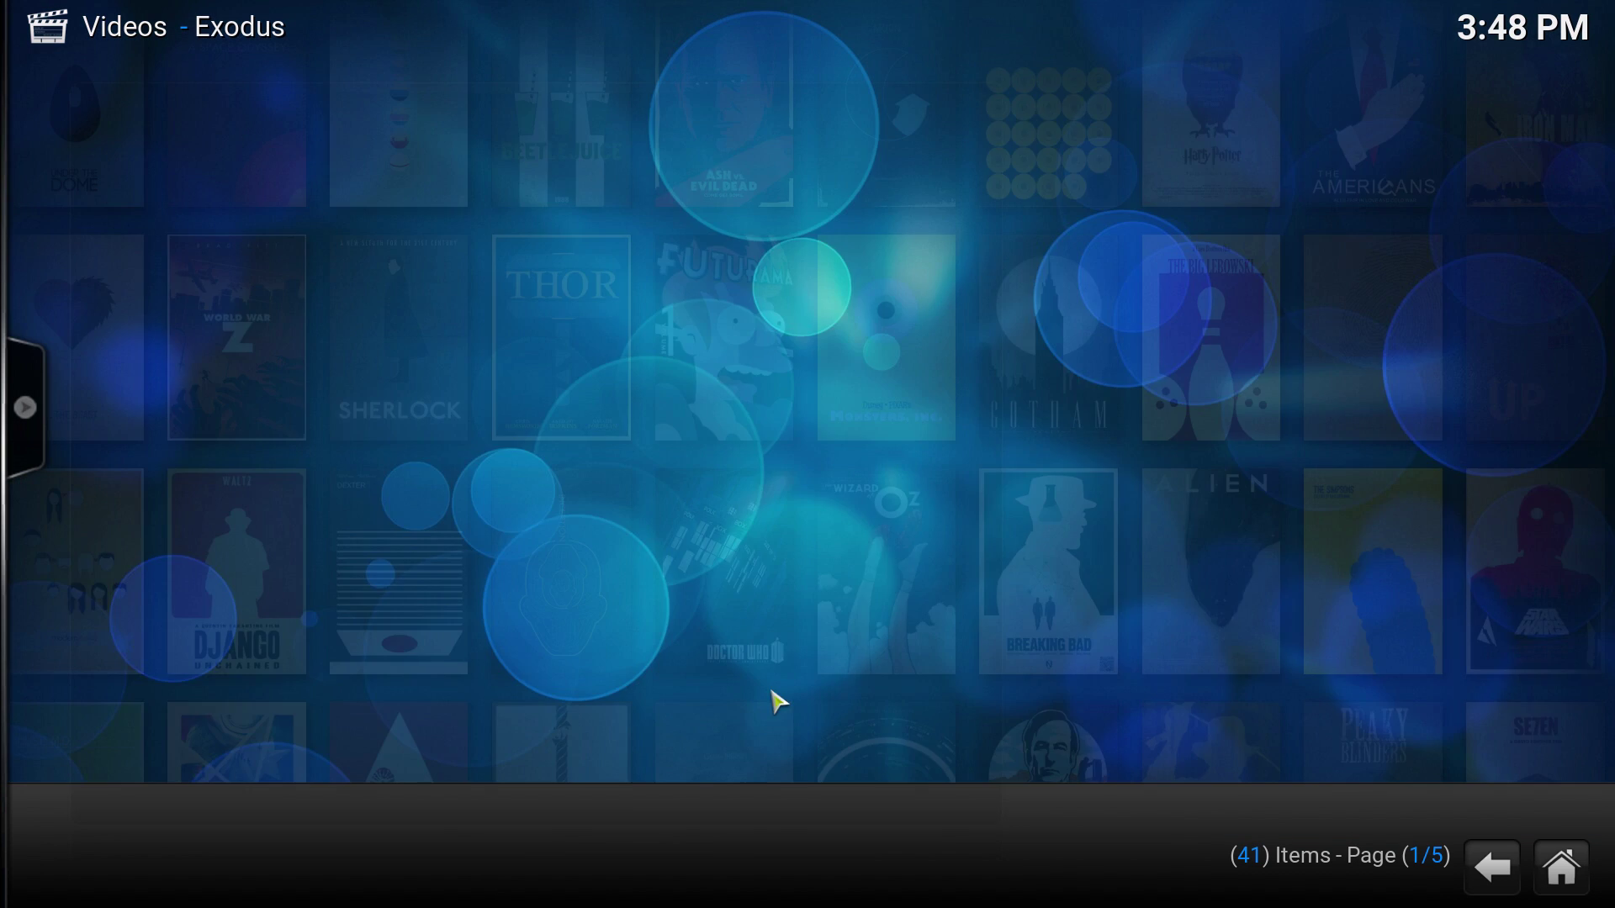
key(Right)
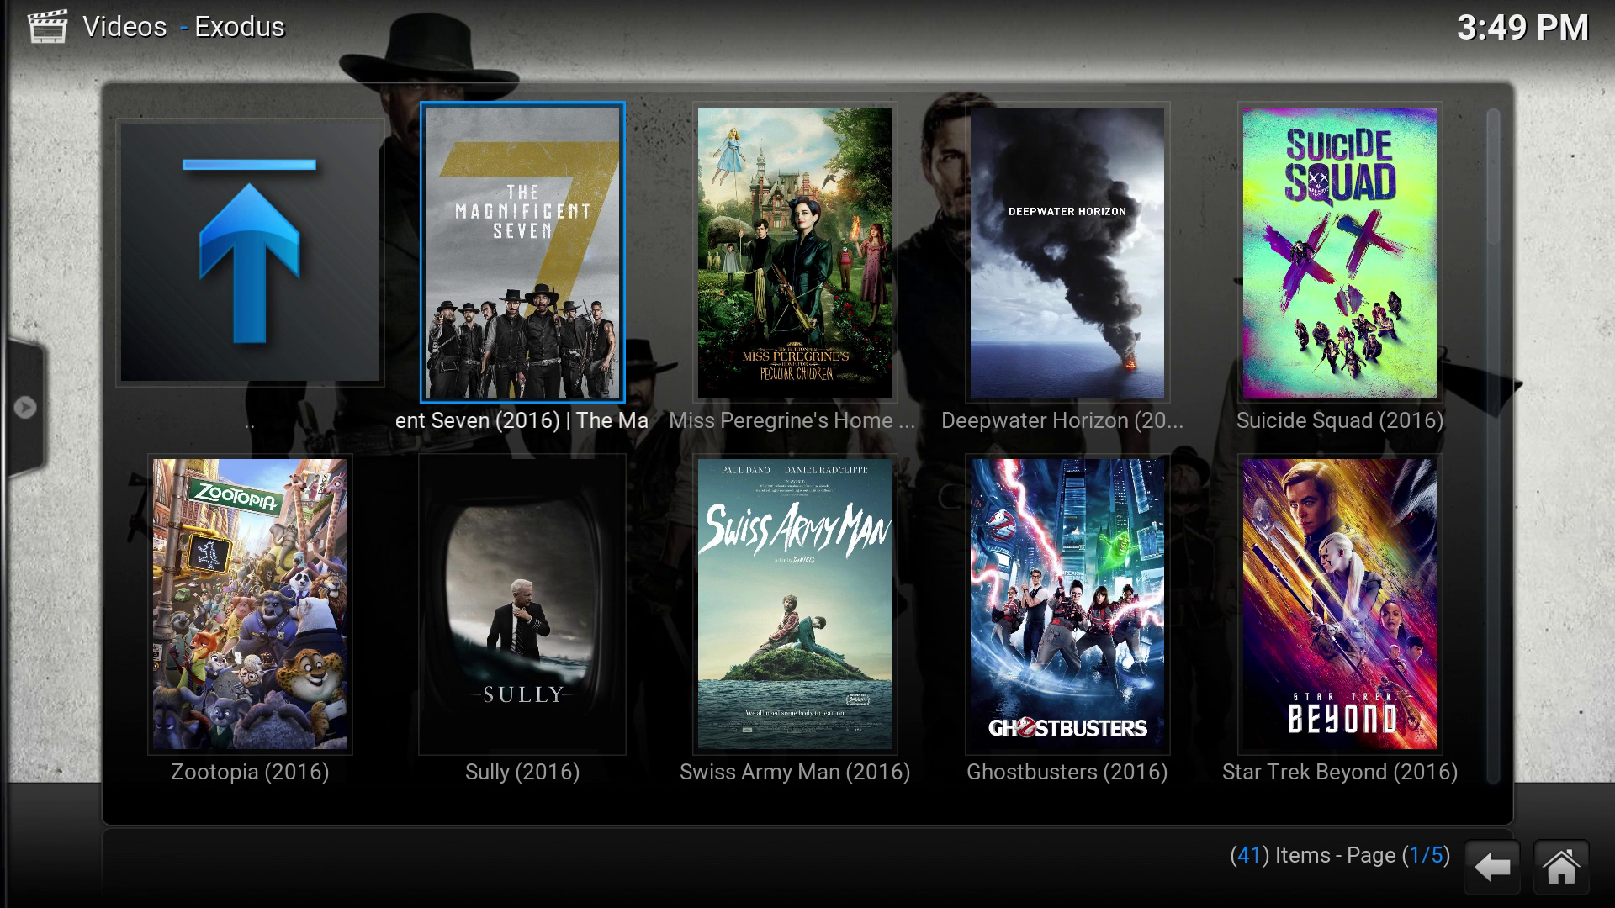
- Browse the In Theaters posters, then go back up to the Exodus Movies categories
key(Down)
key(Up)
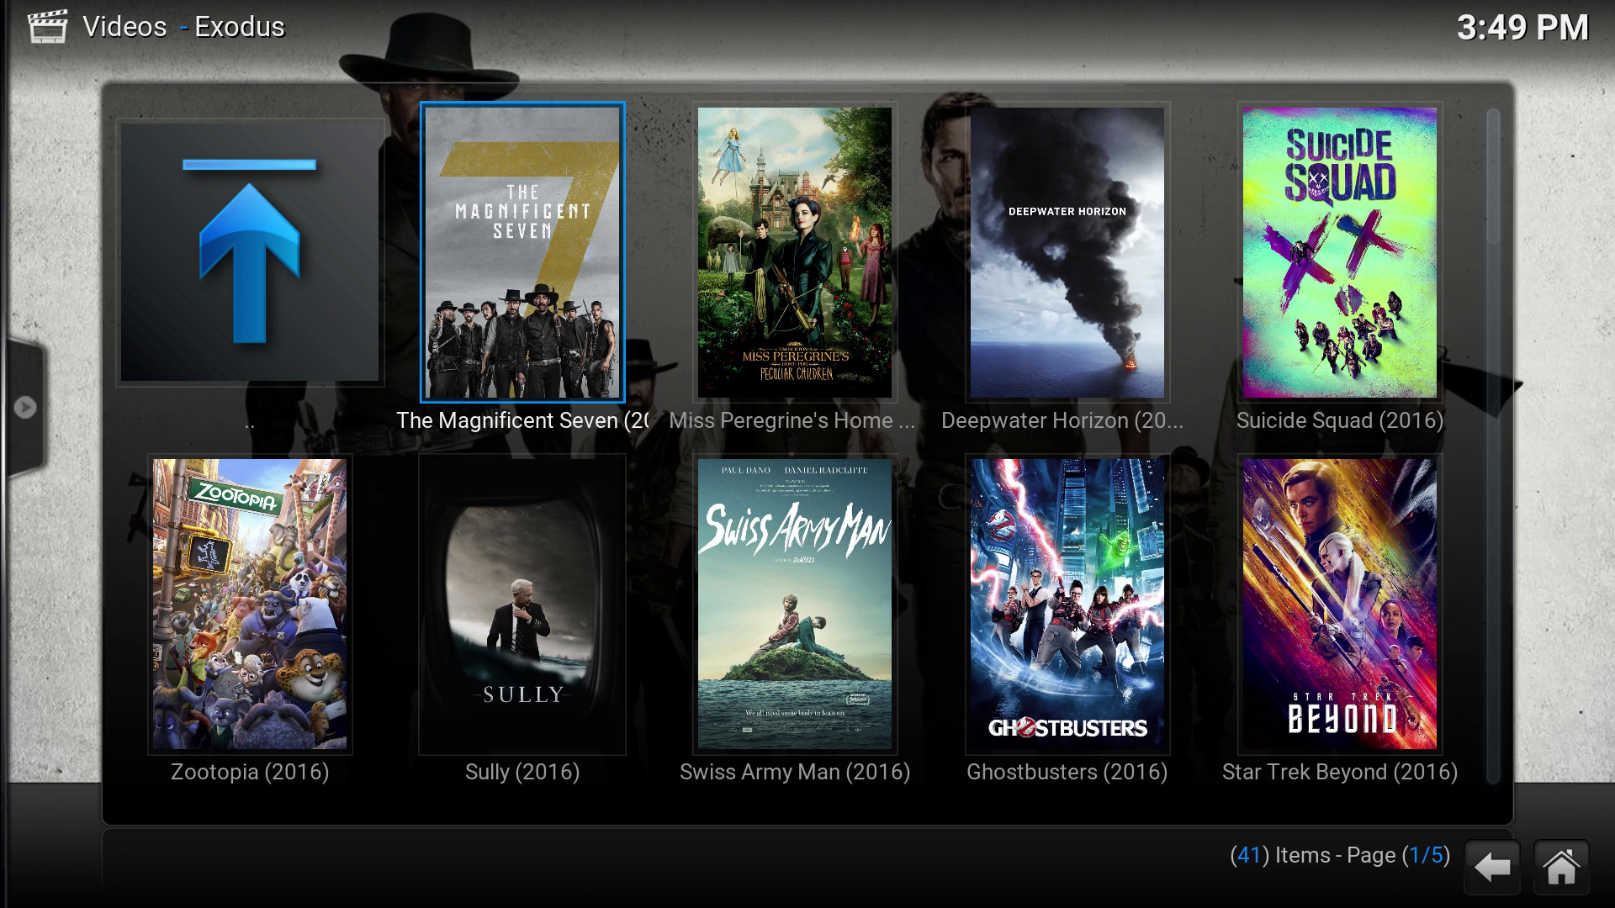
key(Left)
key(Return)
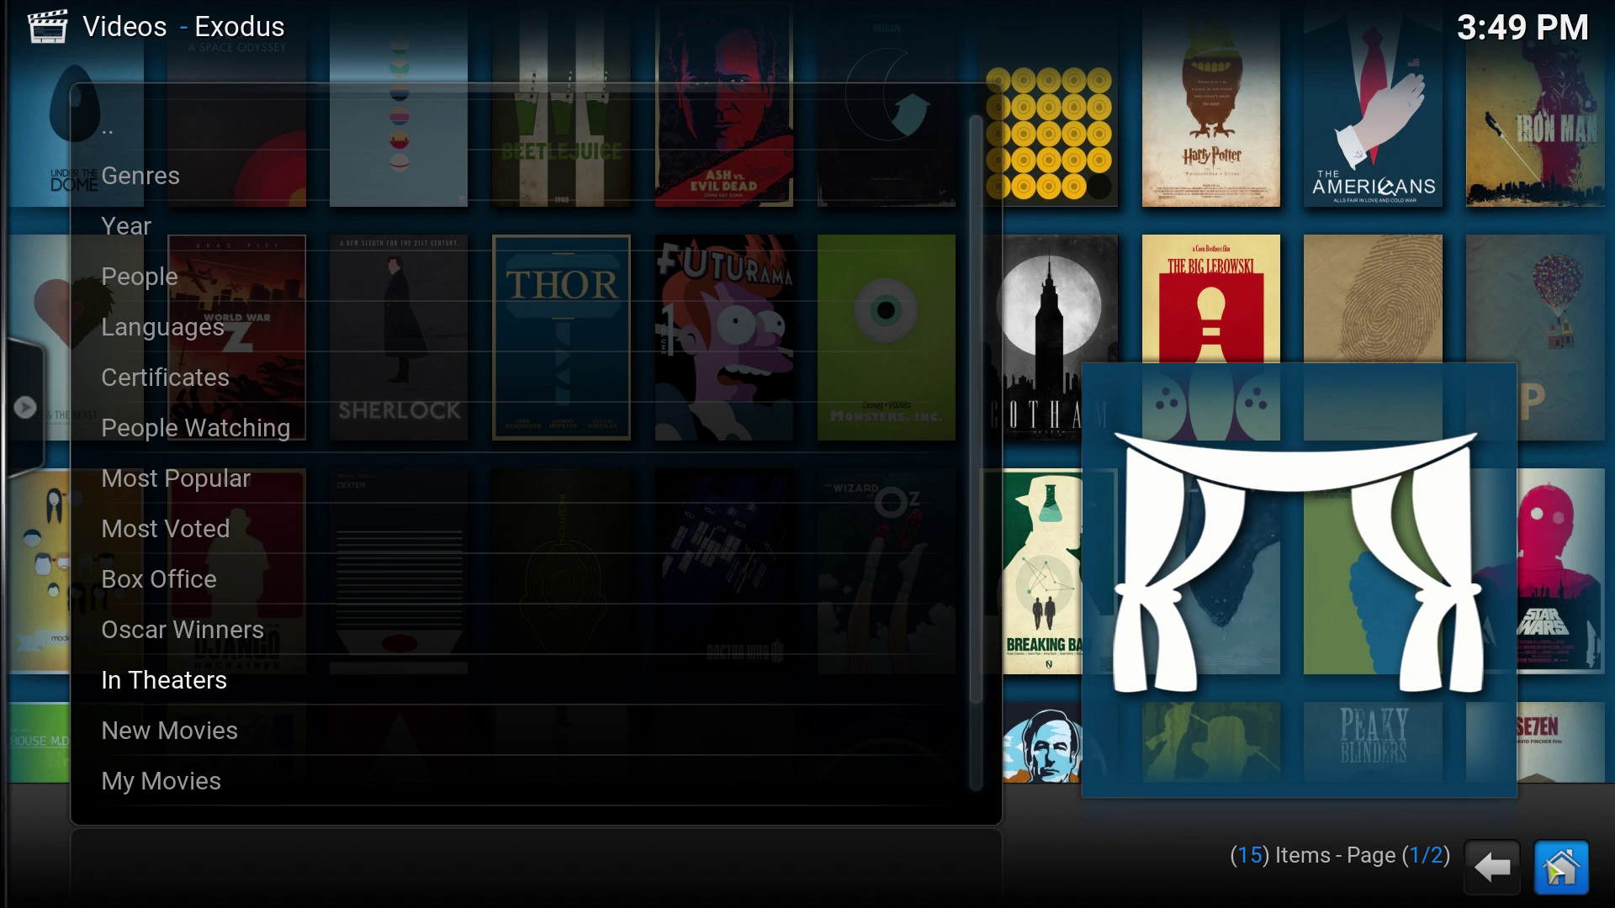
- Go home and back to the Videos Add-ons list showing Exodus
click(1548, 862)
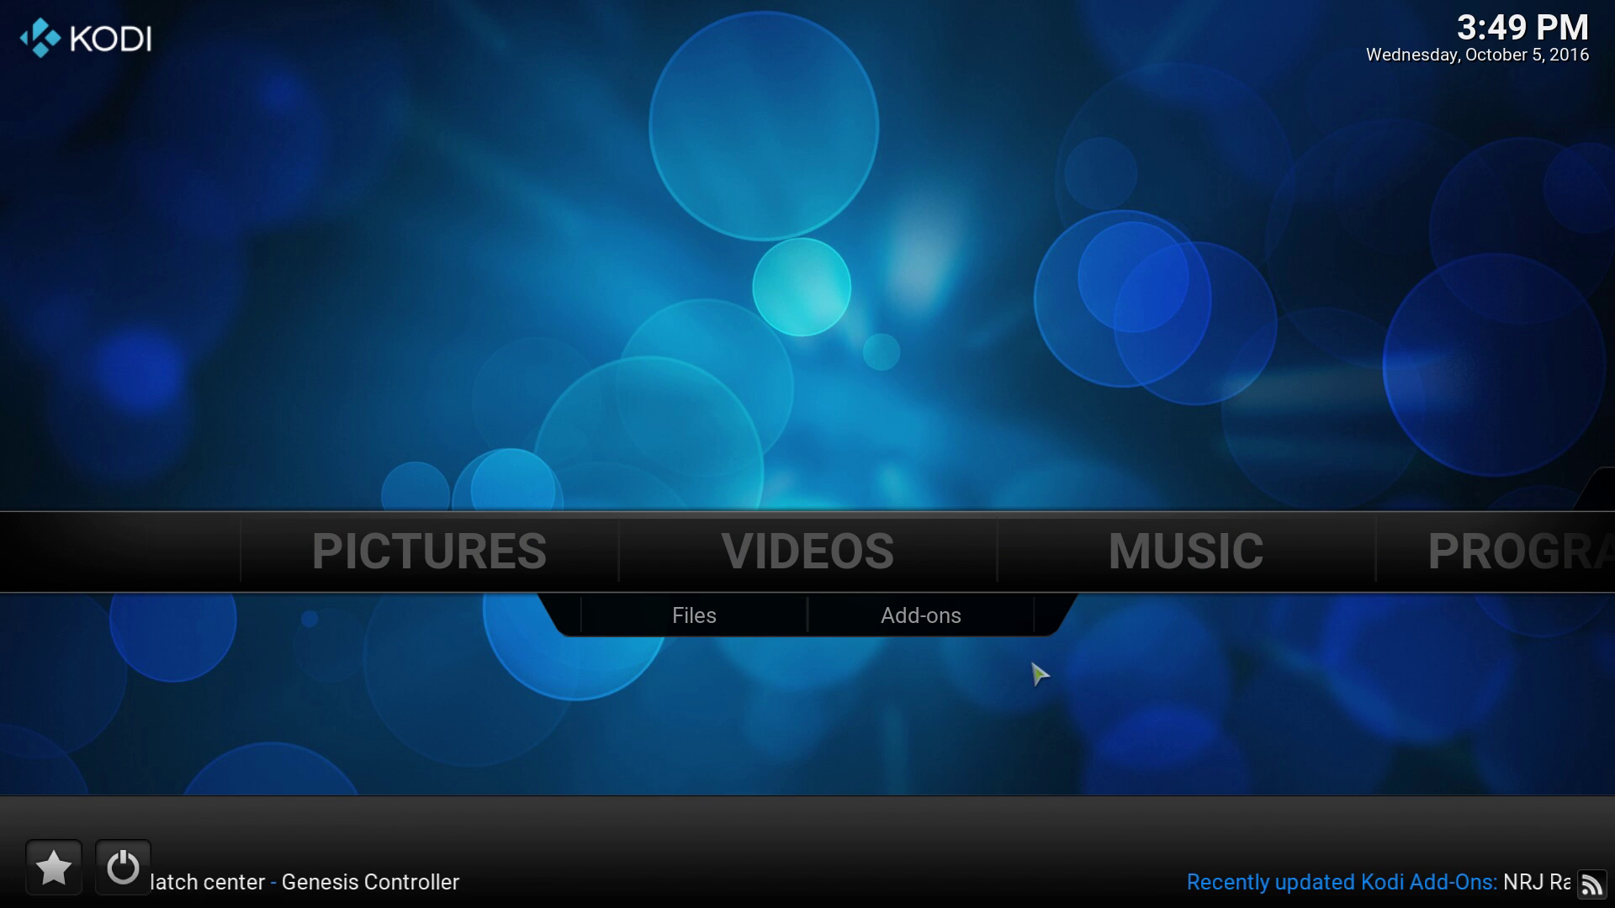
click(997, 636)
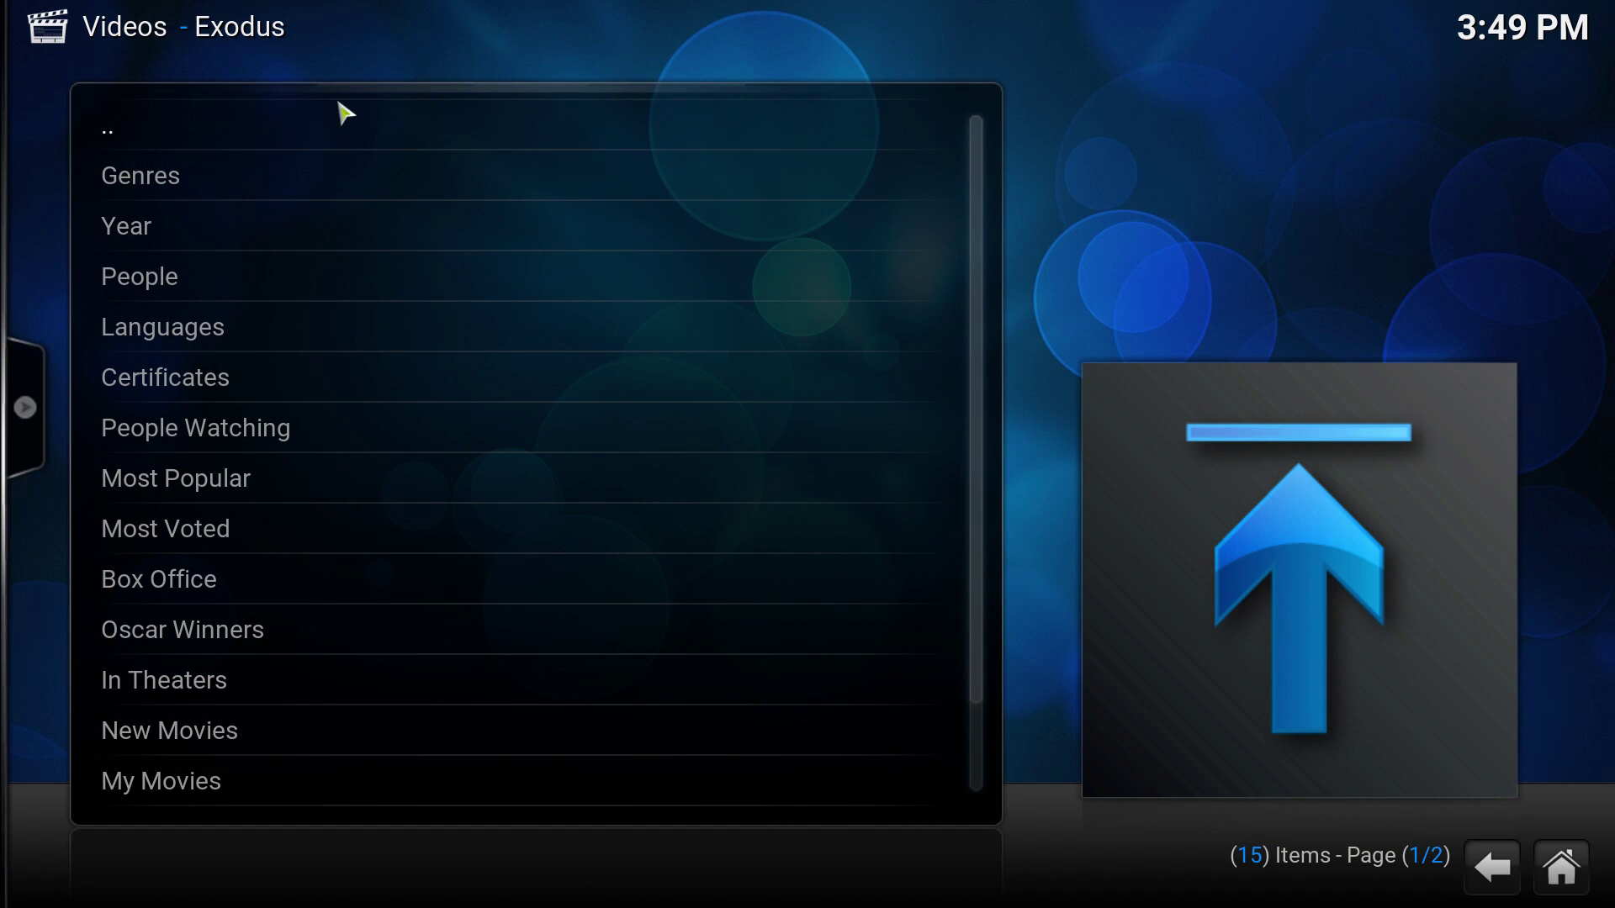
click(341, 126)
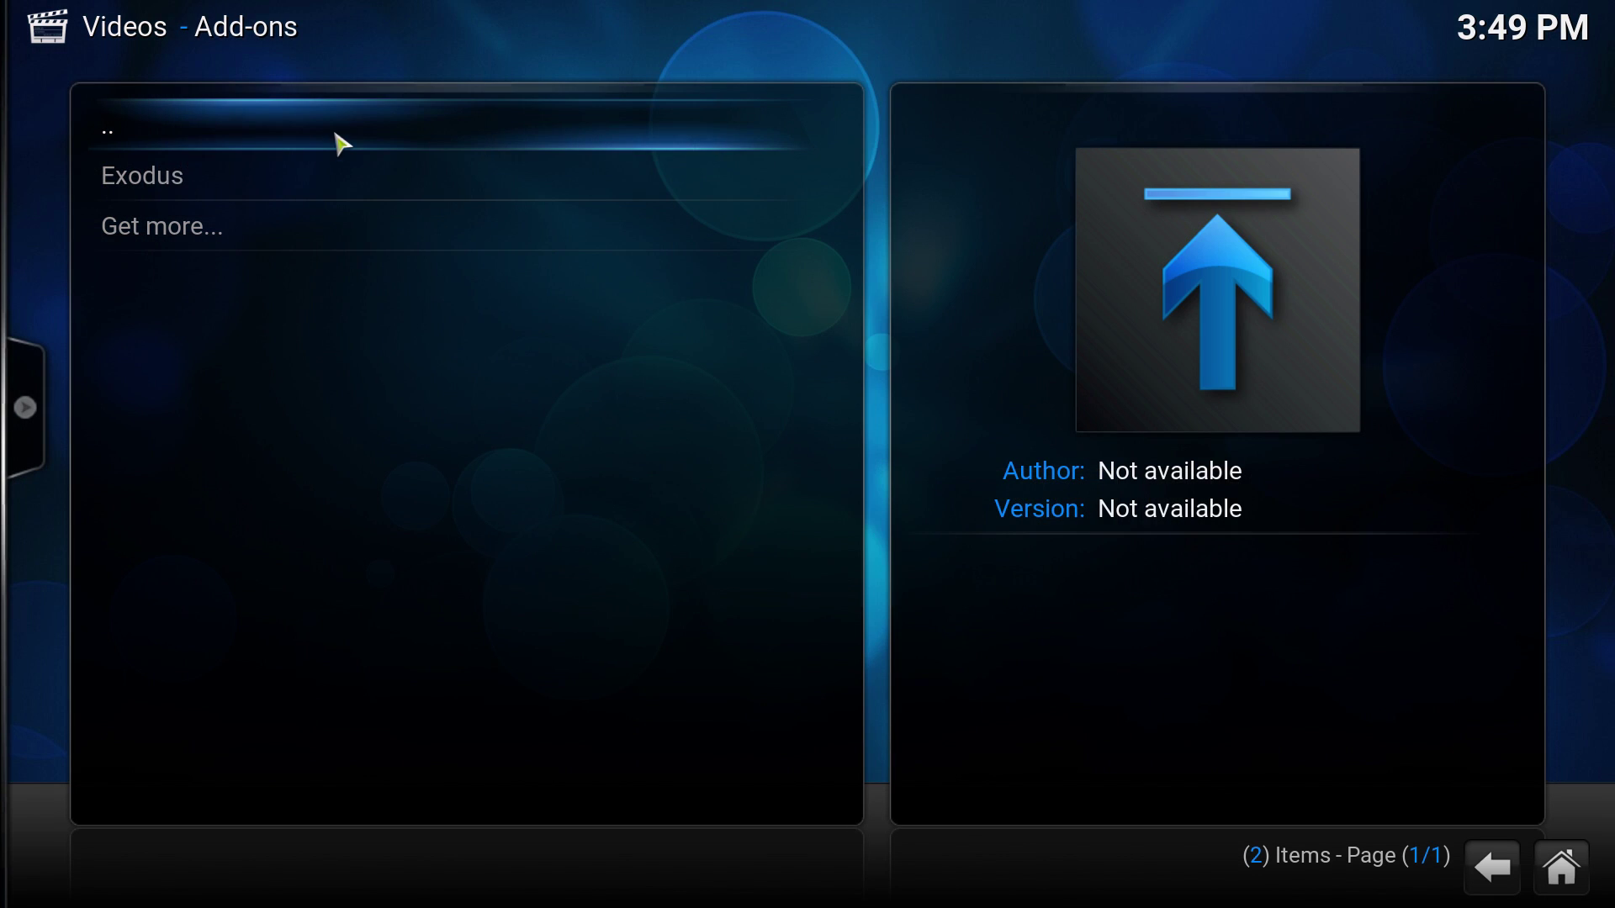
- Add Exodus to favourites, then launch it from the home screen favourites
right_click(362, 181)
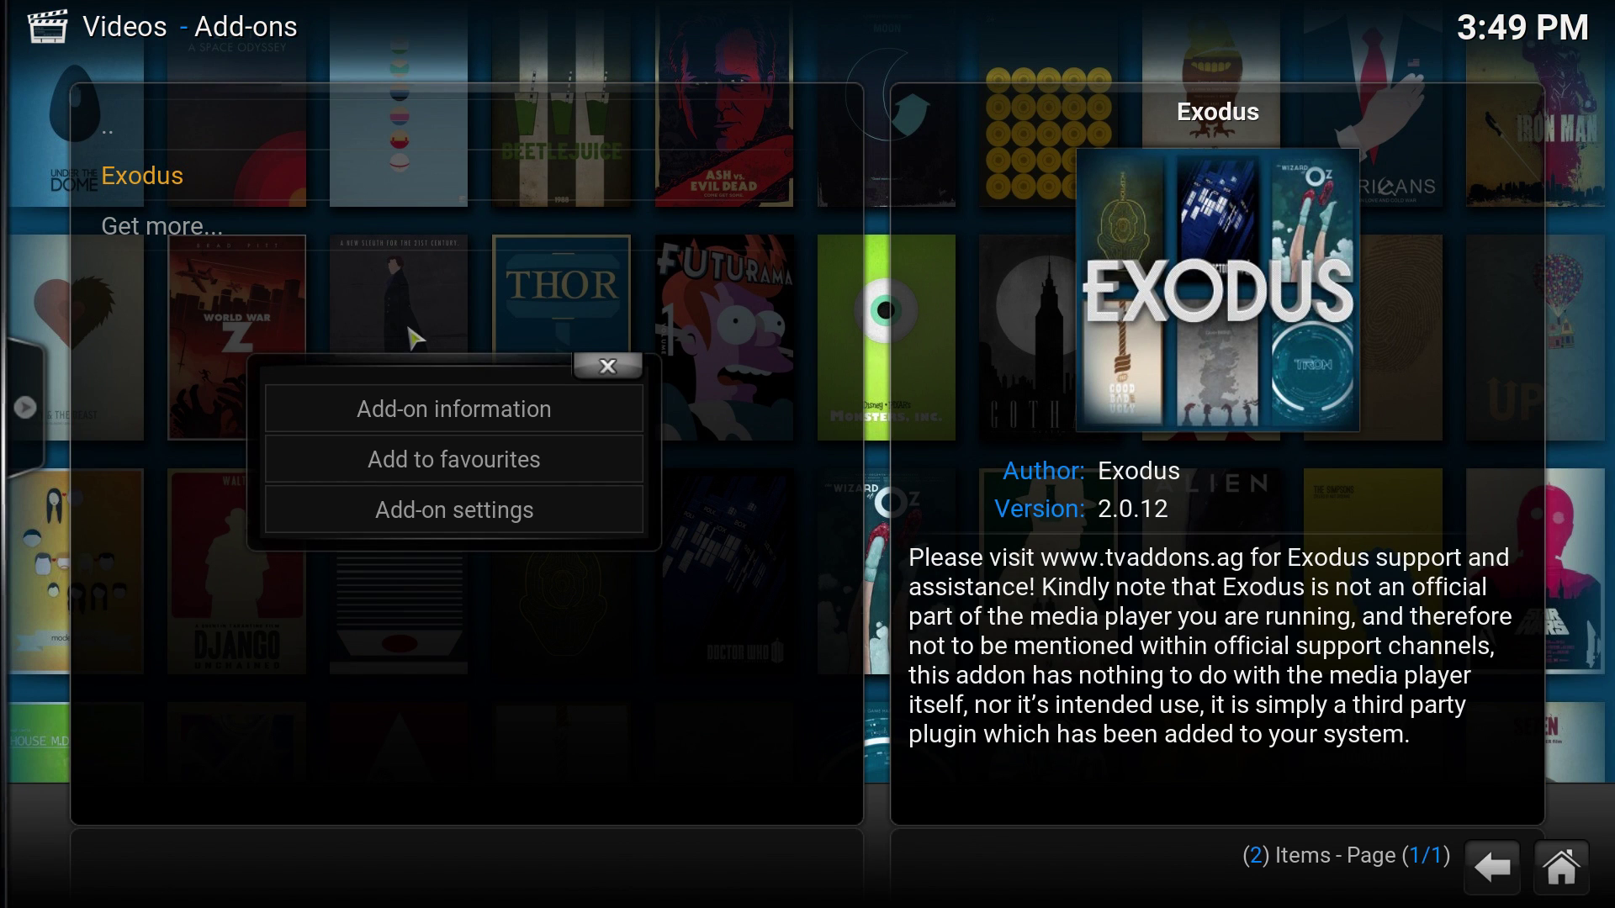
click(465, 451)
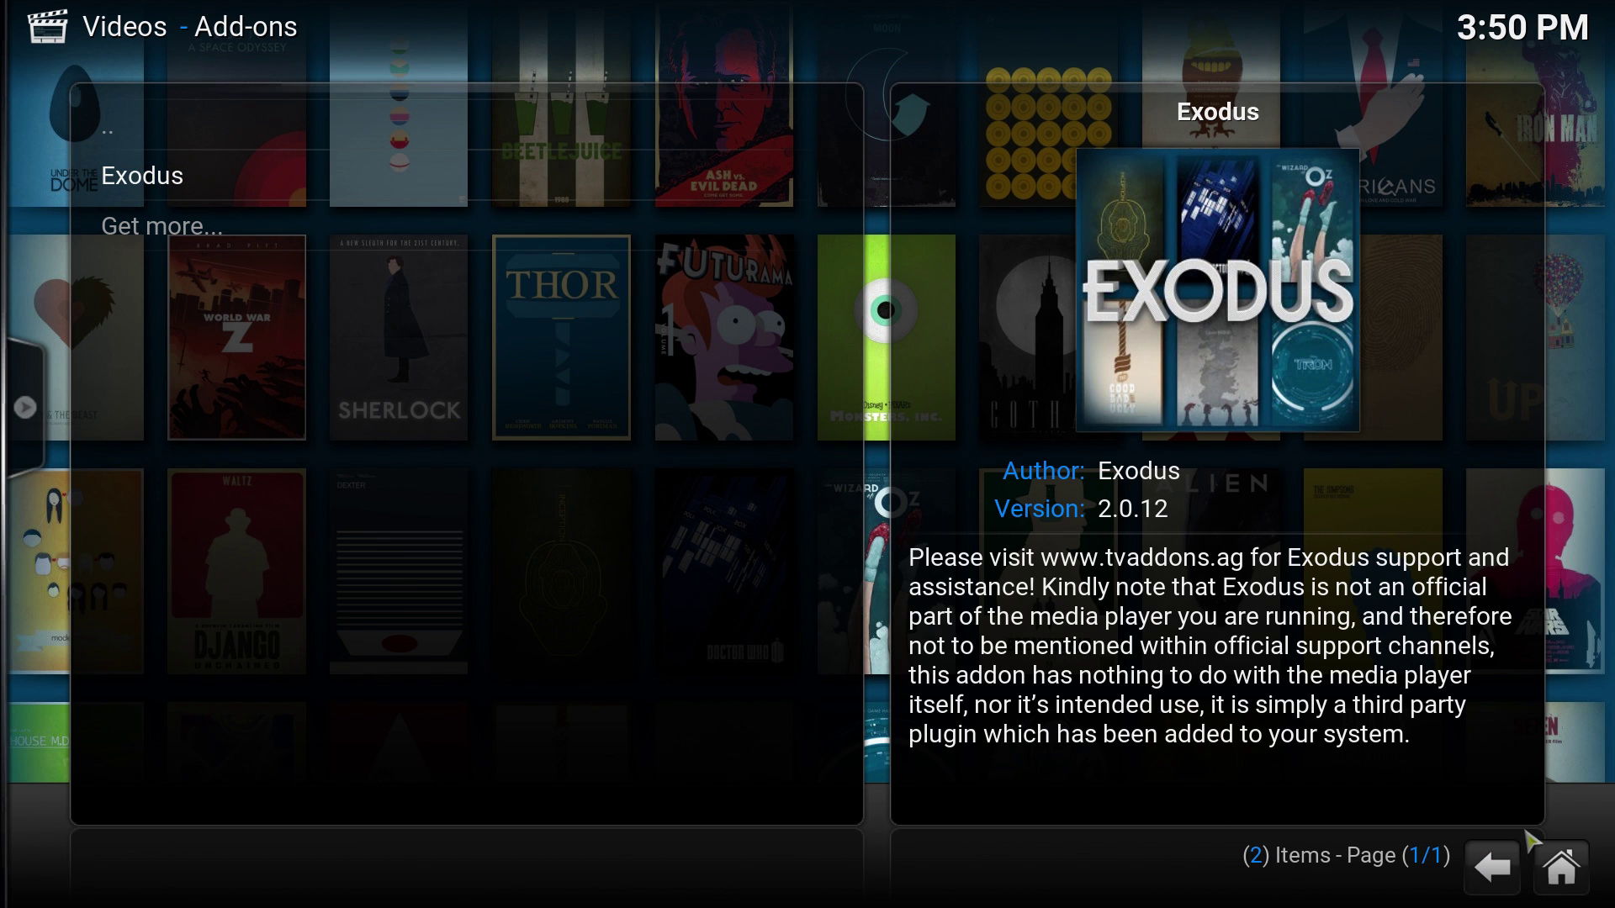
click(1548, 858)
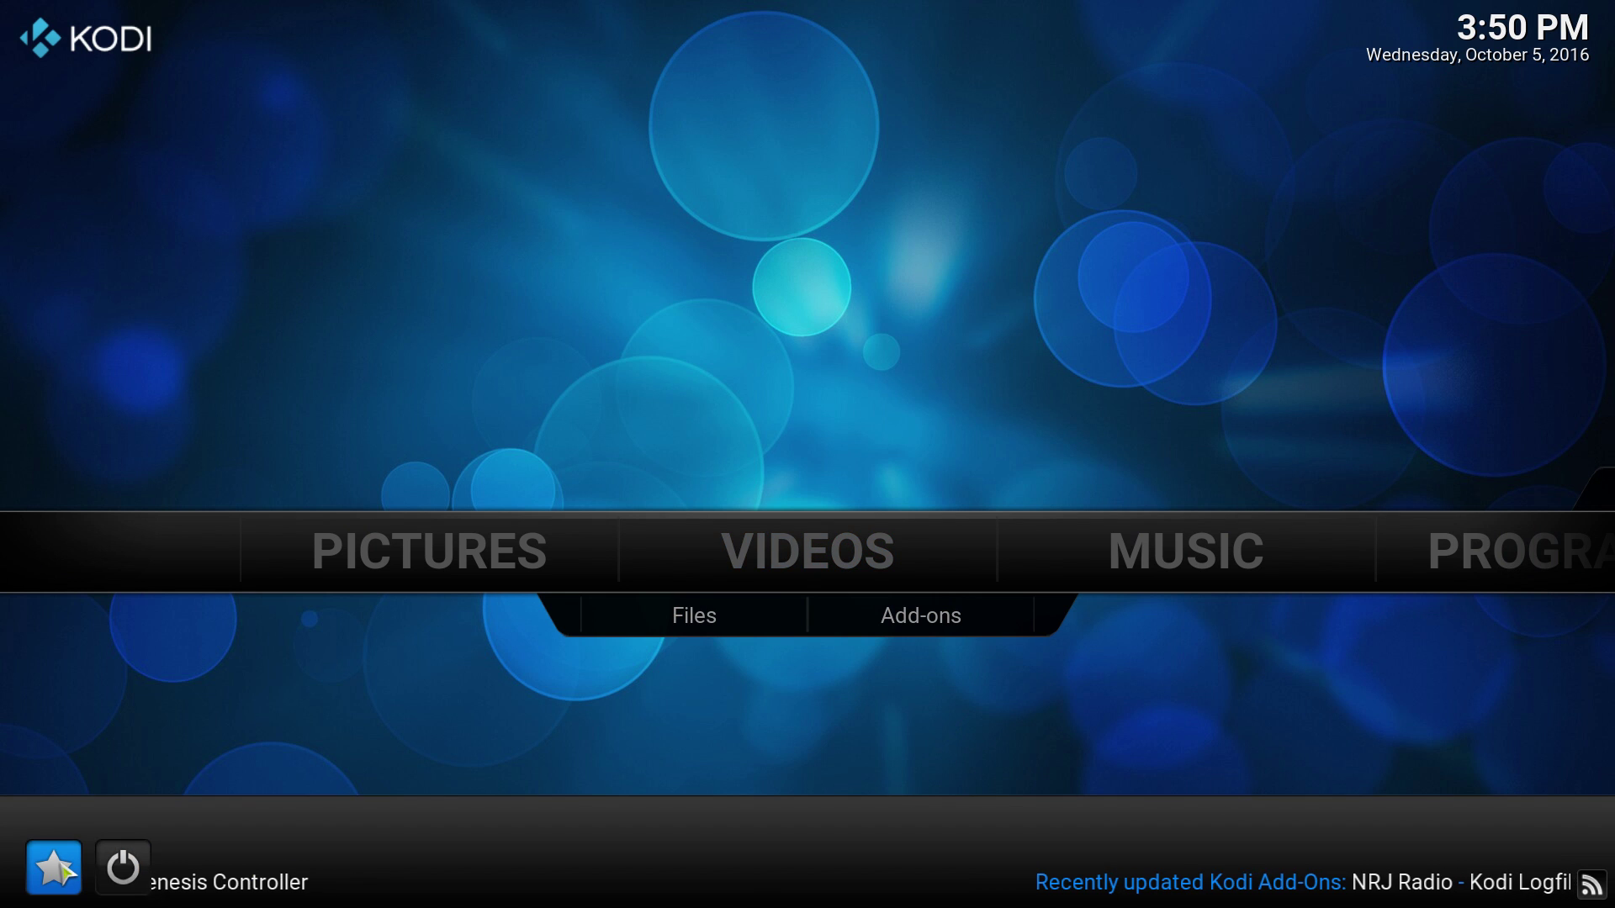
click(64, 874)
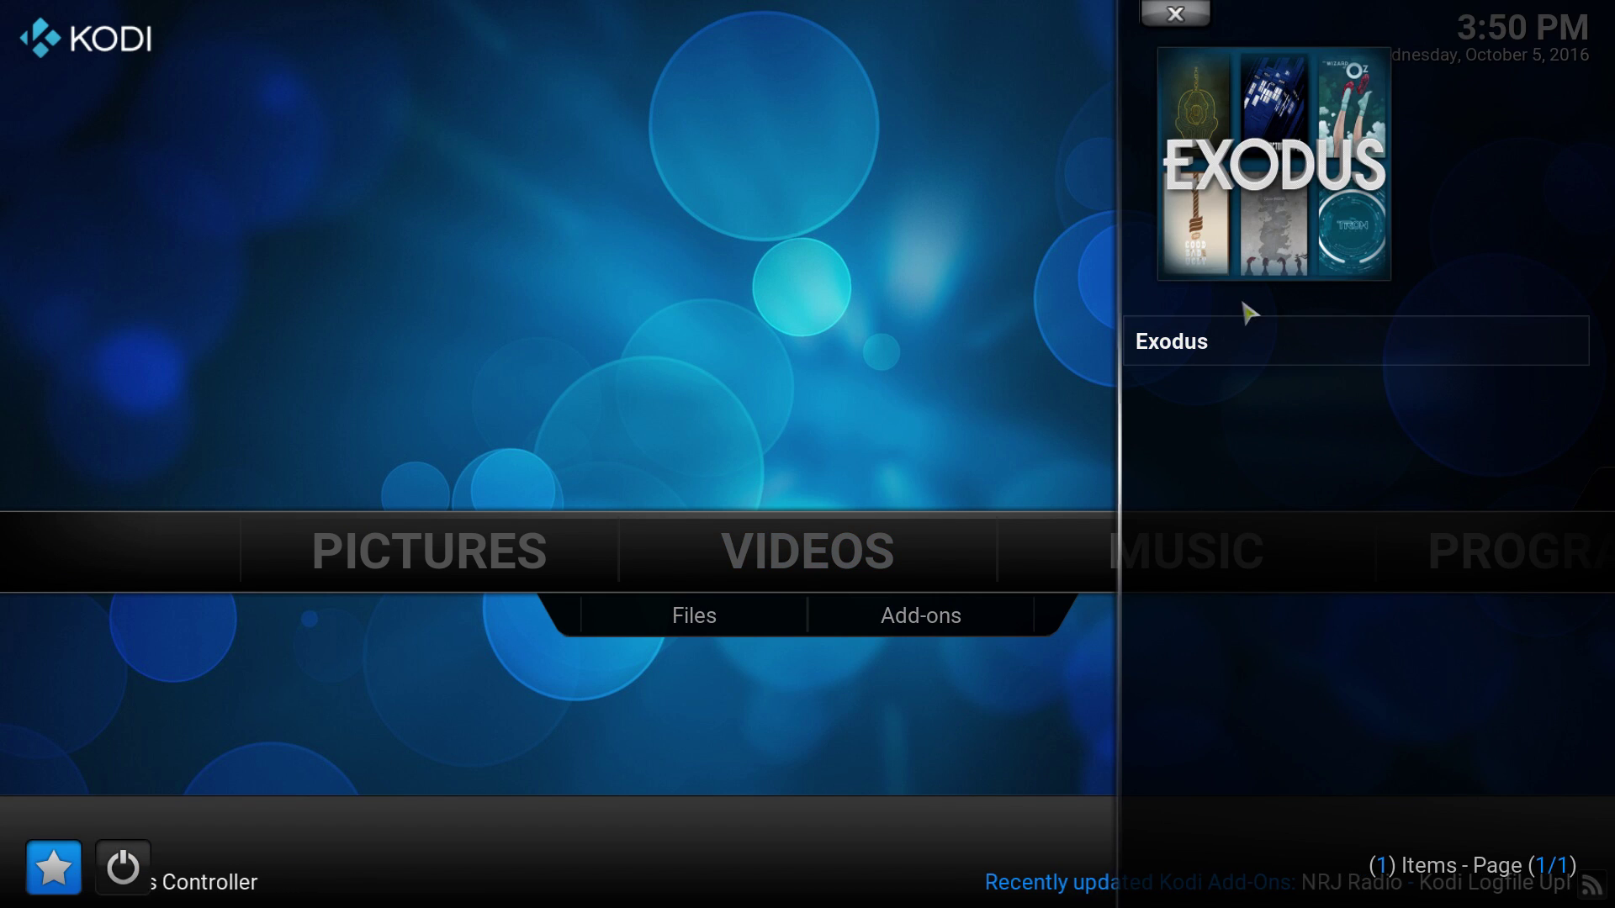
click(1237, 337)
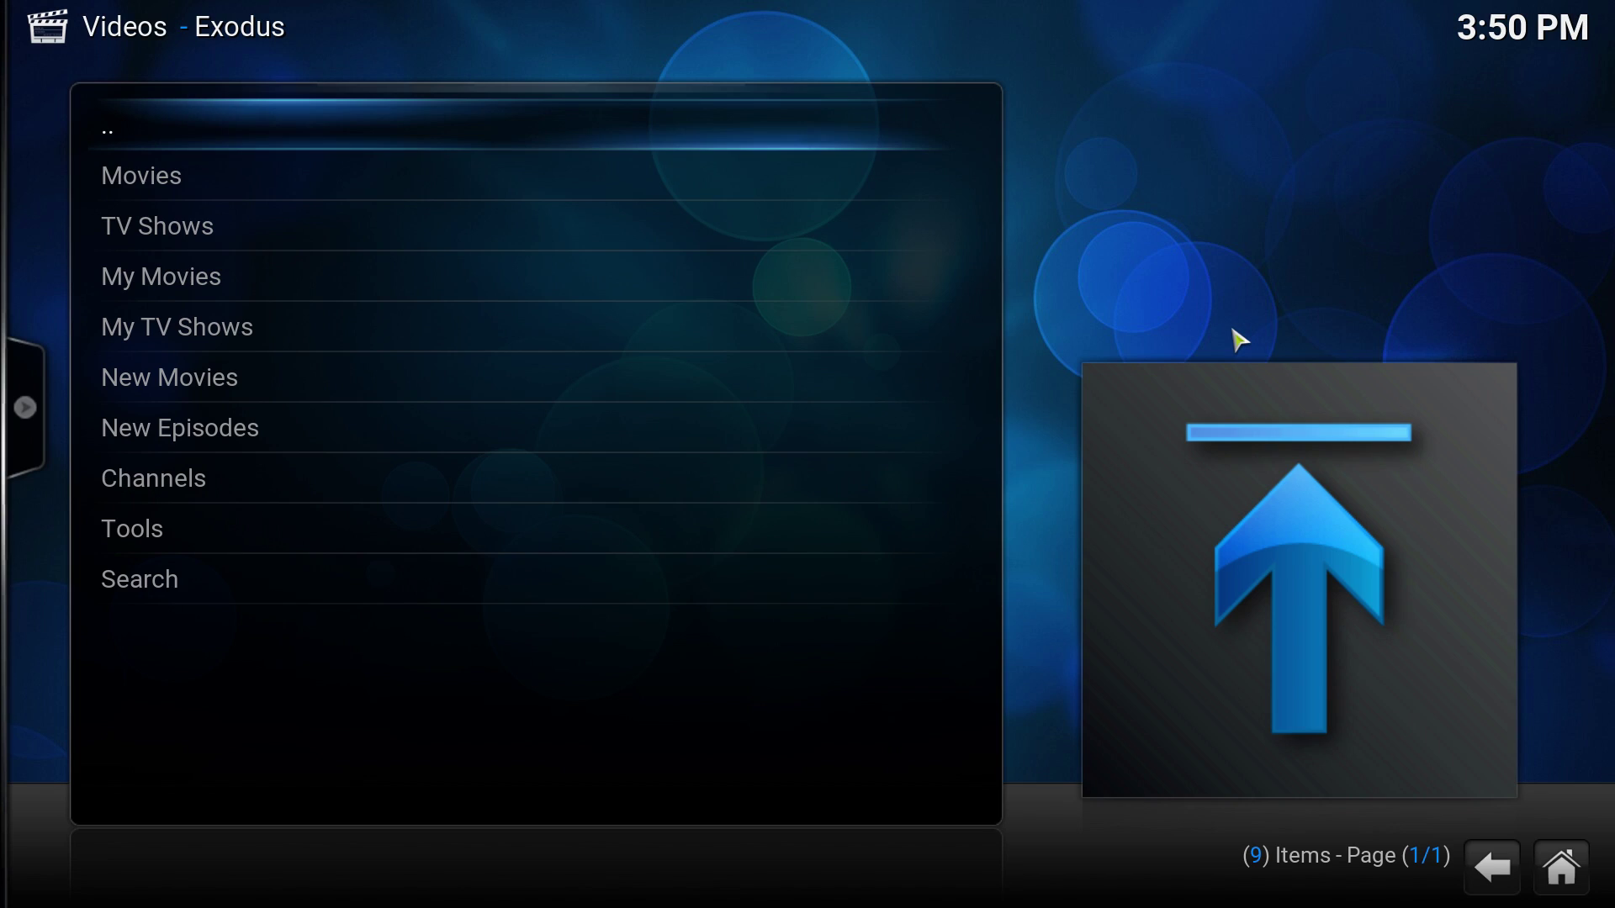